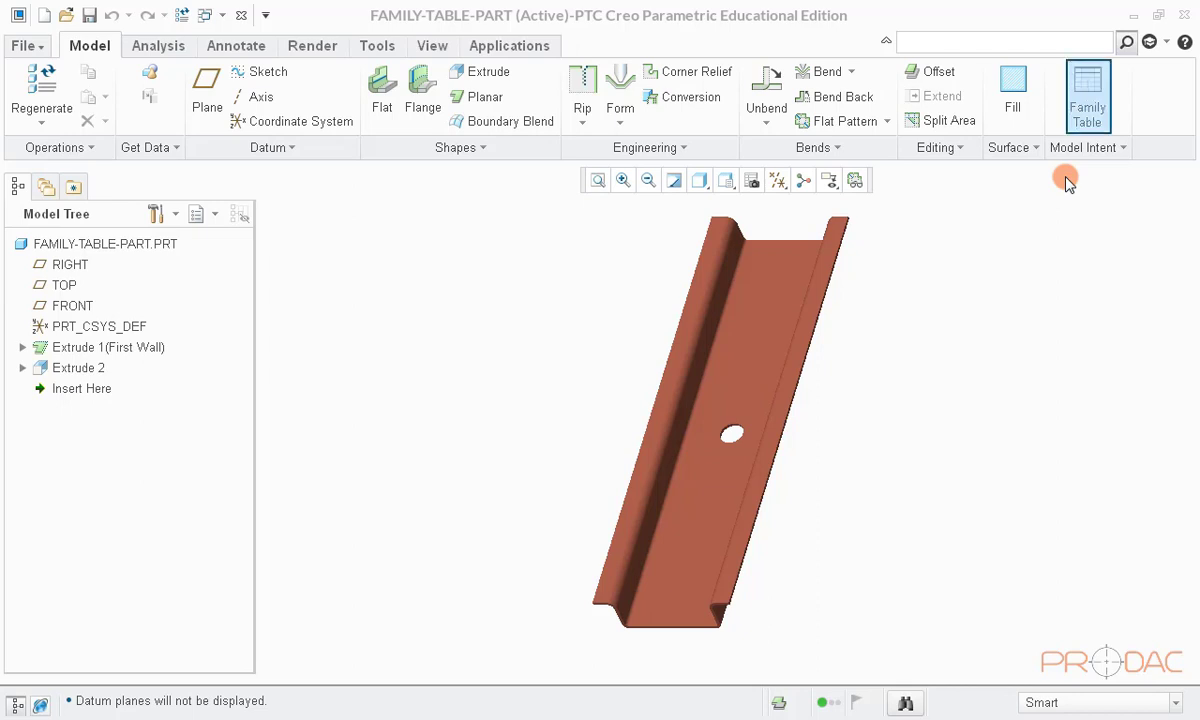
Step: Open the part's family table, insert four new instance rows and widen the instance name column
click(1090, 118)
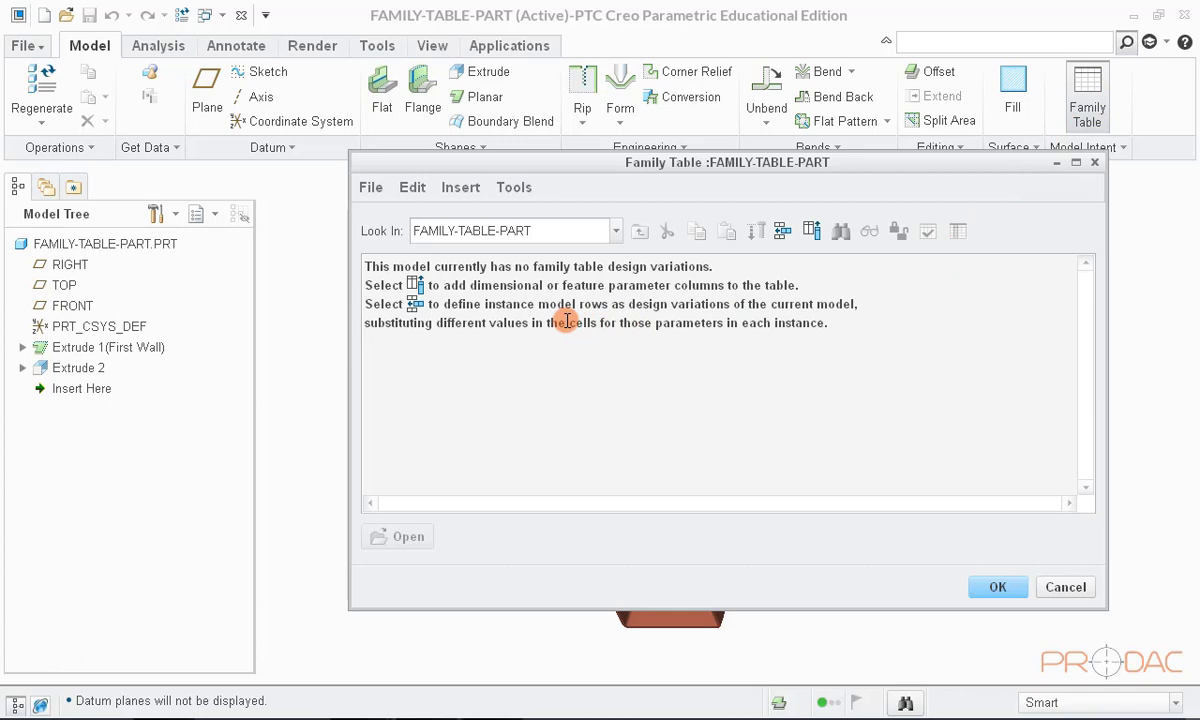
click(783, 231)
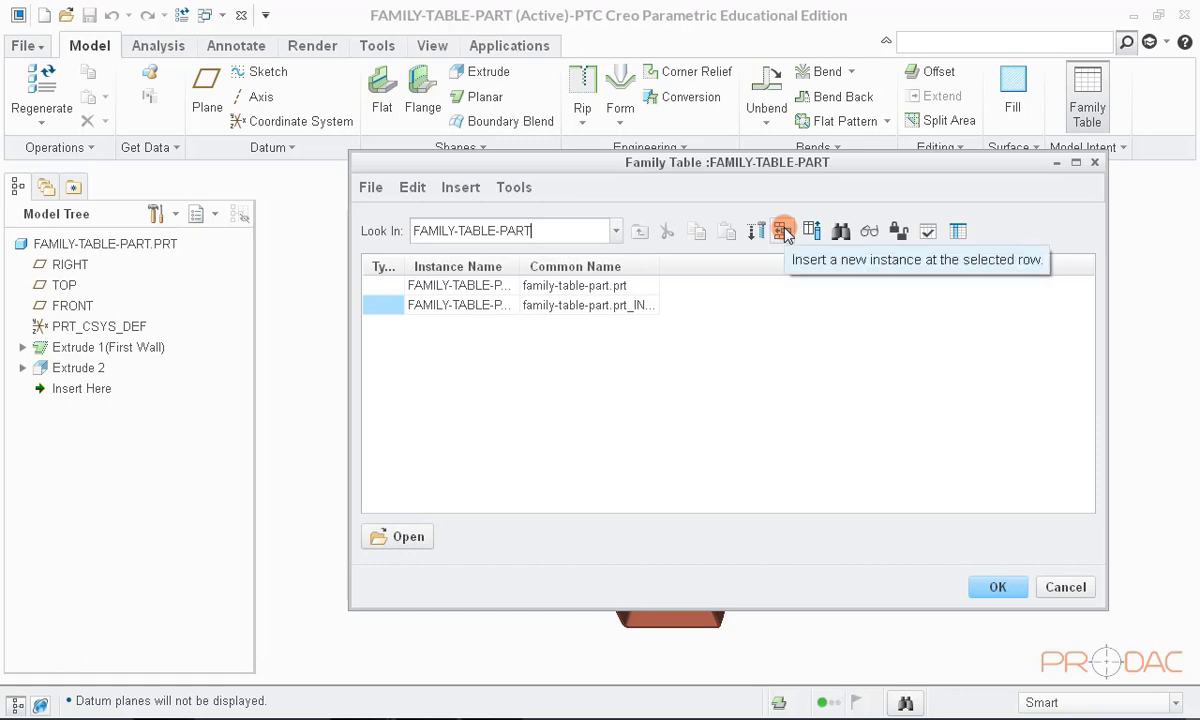
click(783, 231)
click(783, 231)
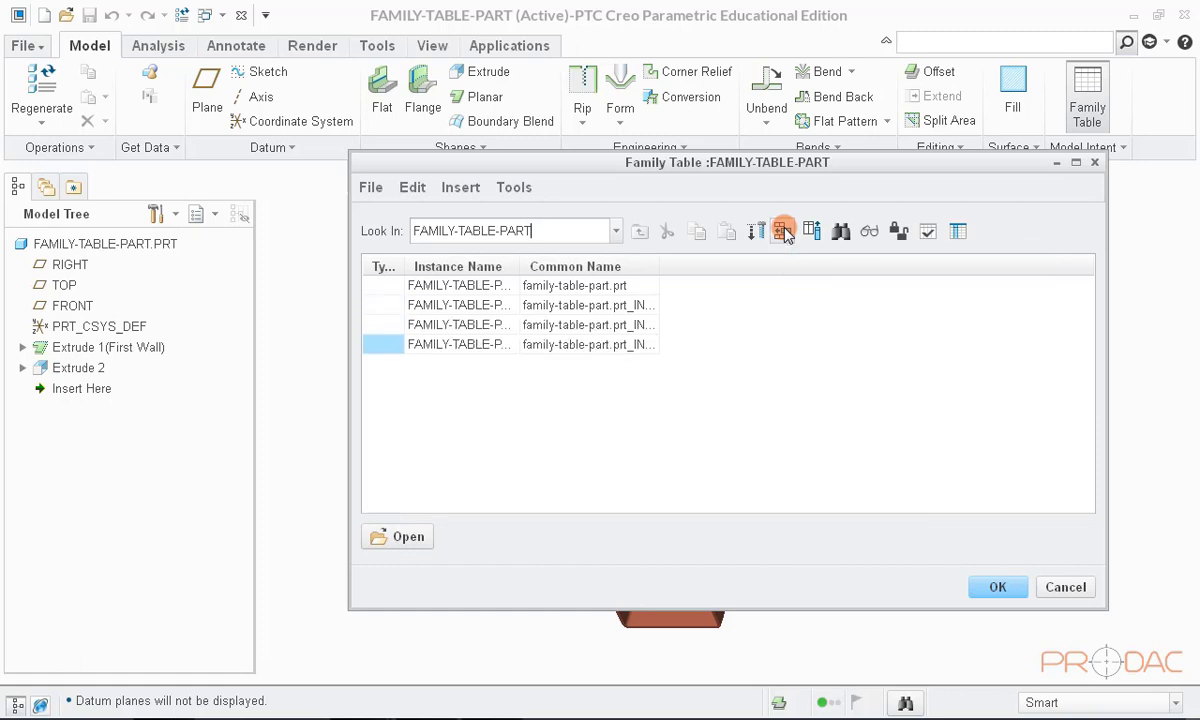
click(783, 231)
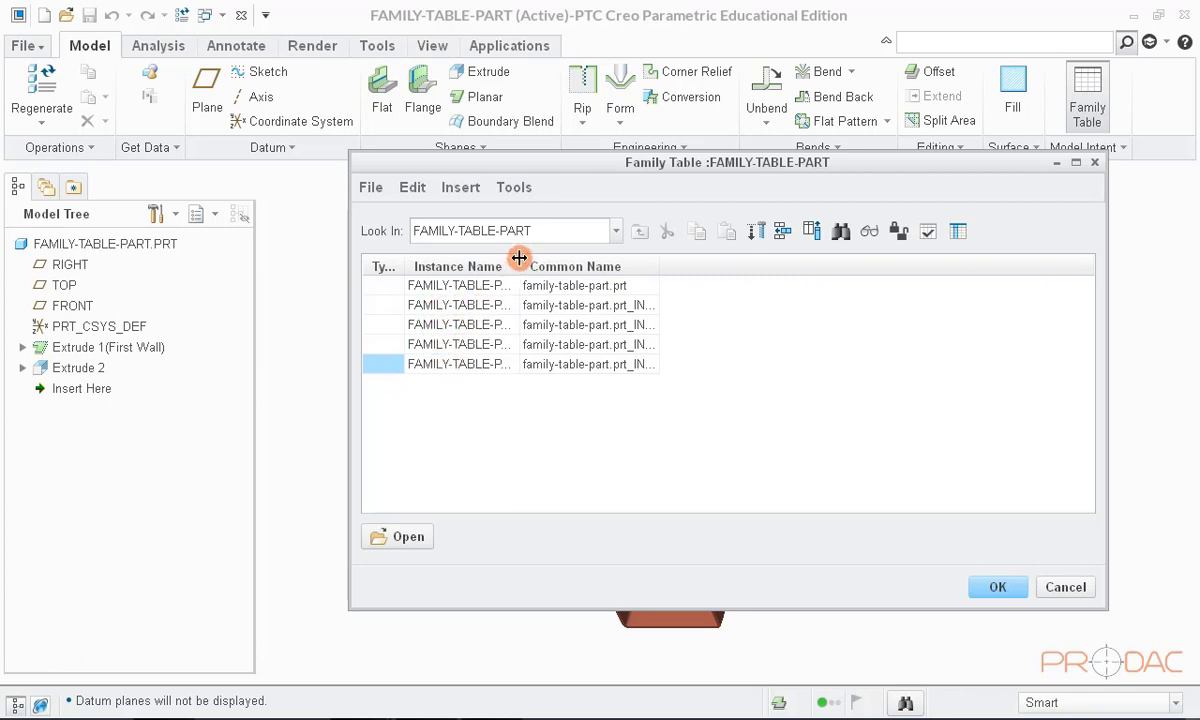
drag(519, 258, 544, 260)
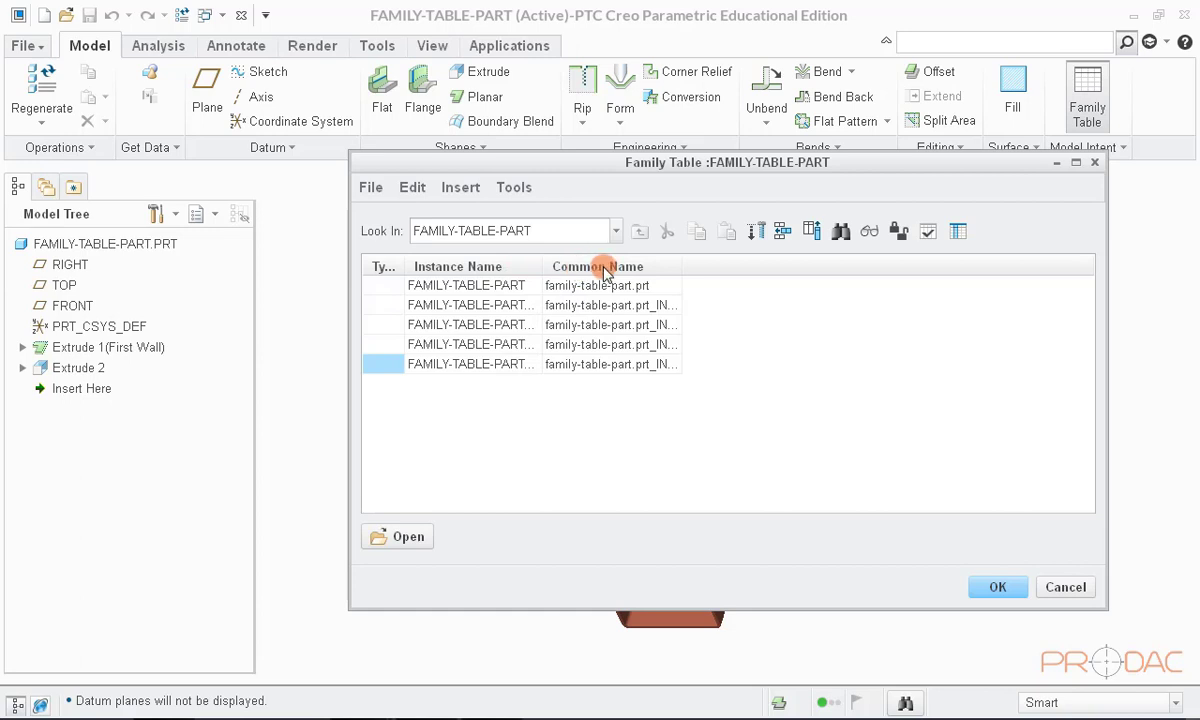
Step: Name the four family table instances 01, 02, 03 and FLAT-PATTERN
double_click(470, 308)
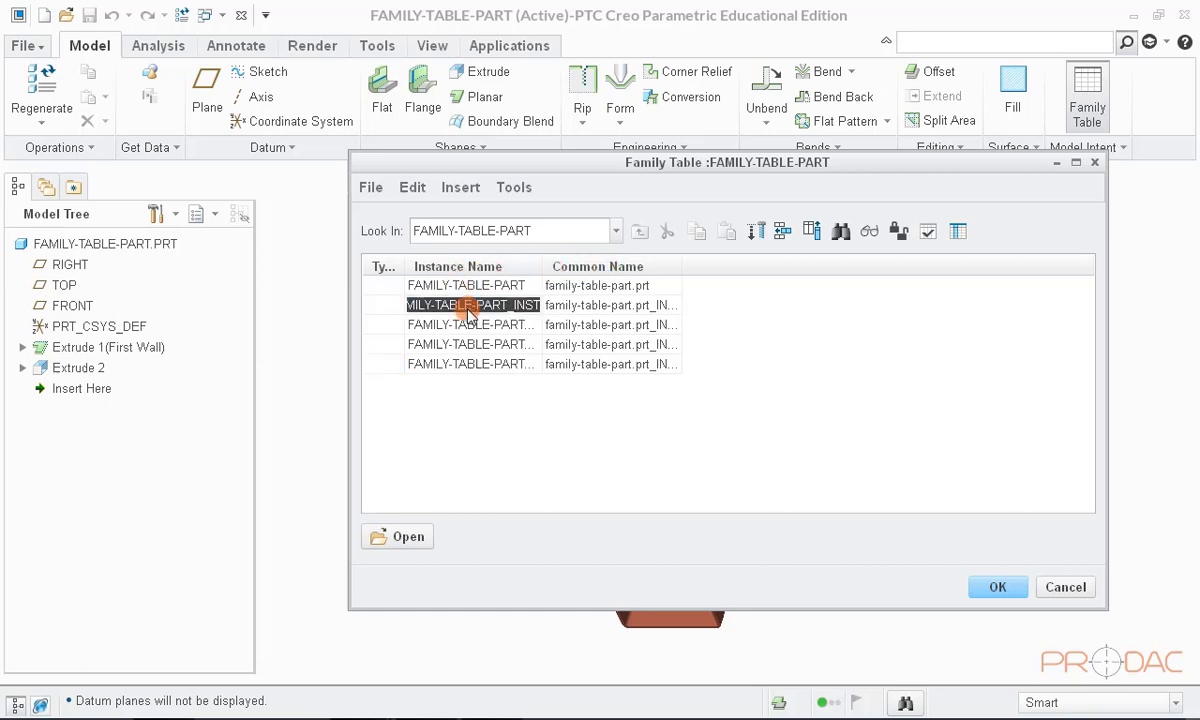
text(01)
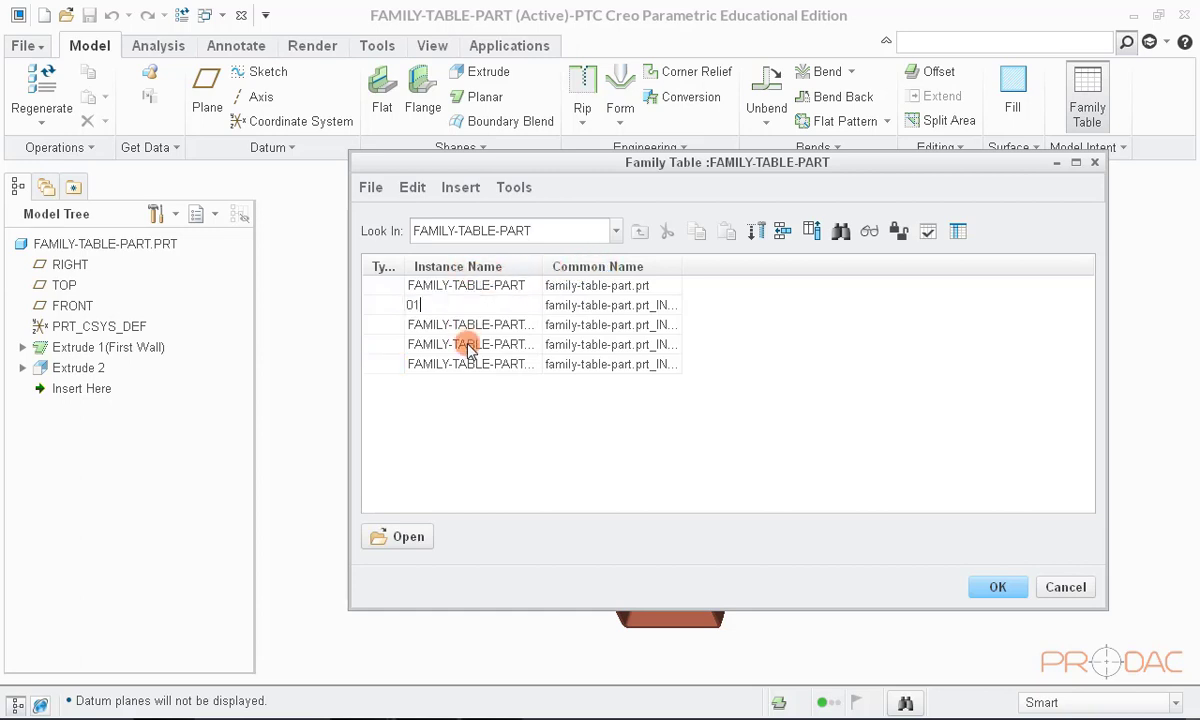
double_click(445, 326)
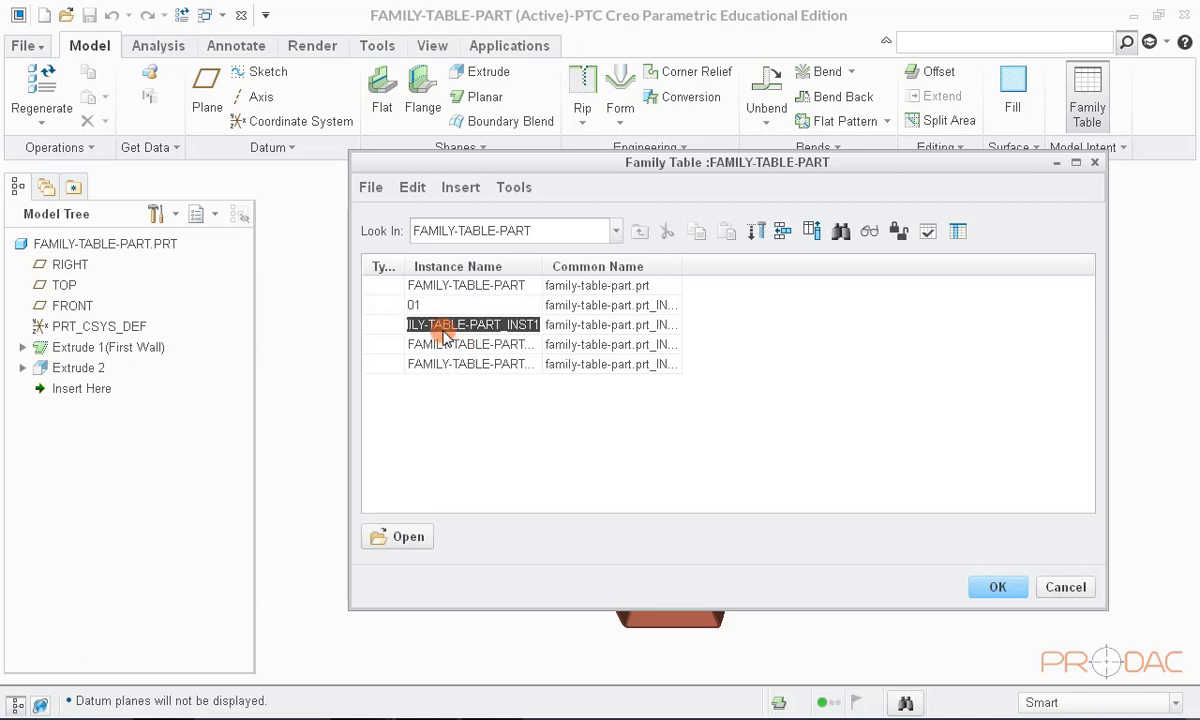
text(02)
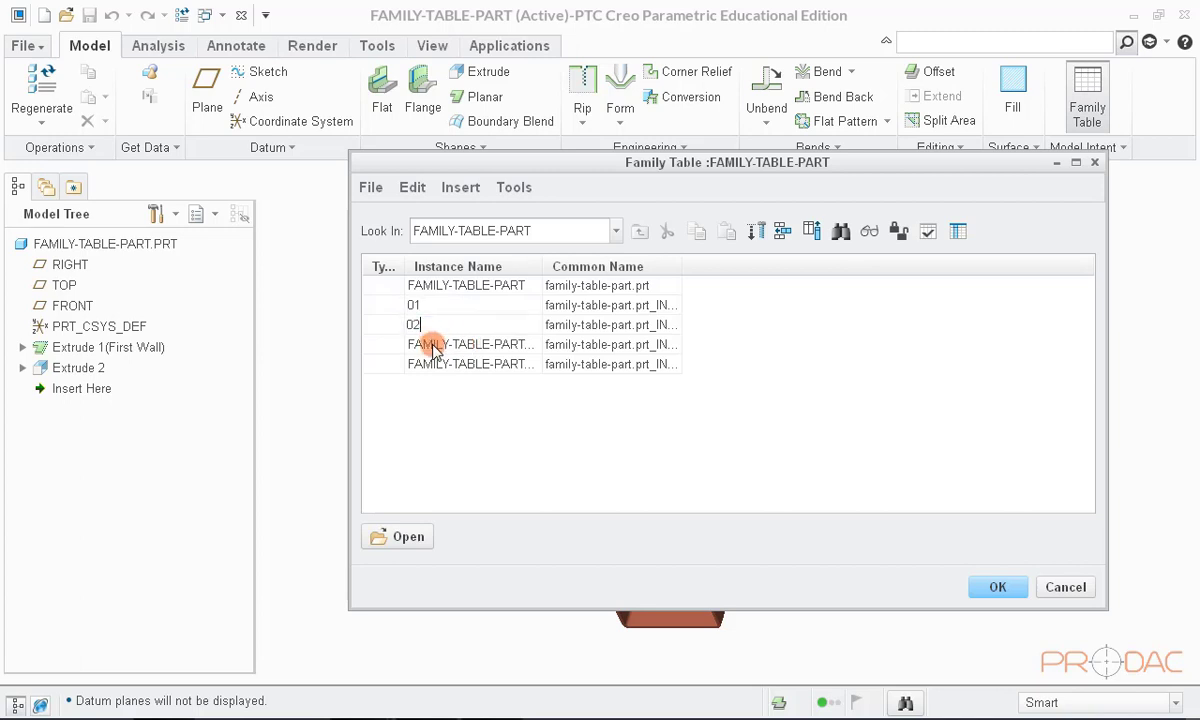
double_click(432, 346)
text(03)
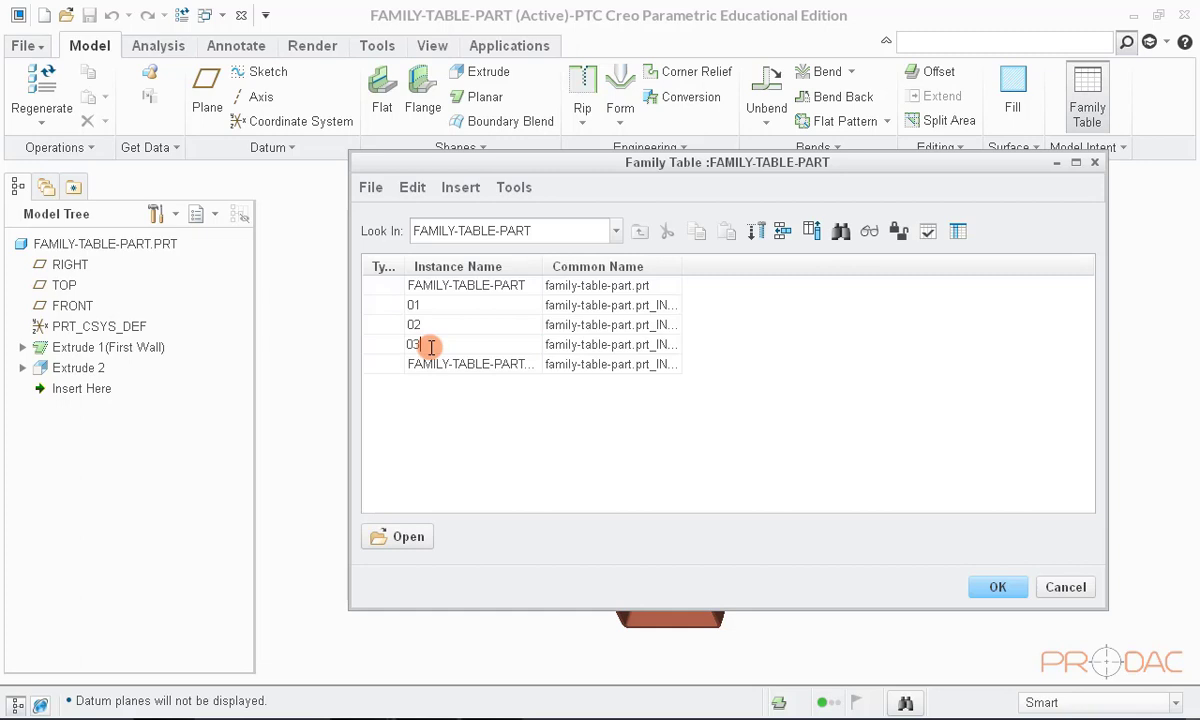
double_click(437, 364)
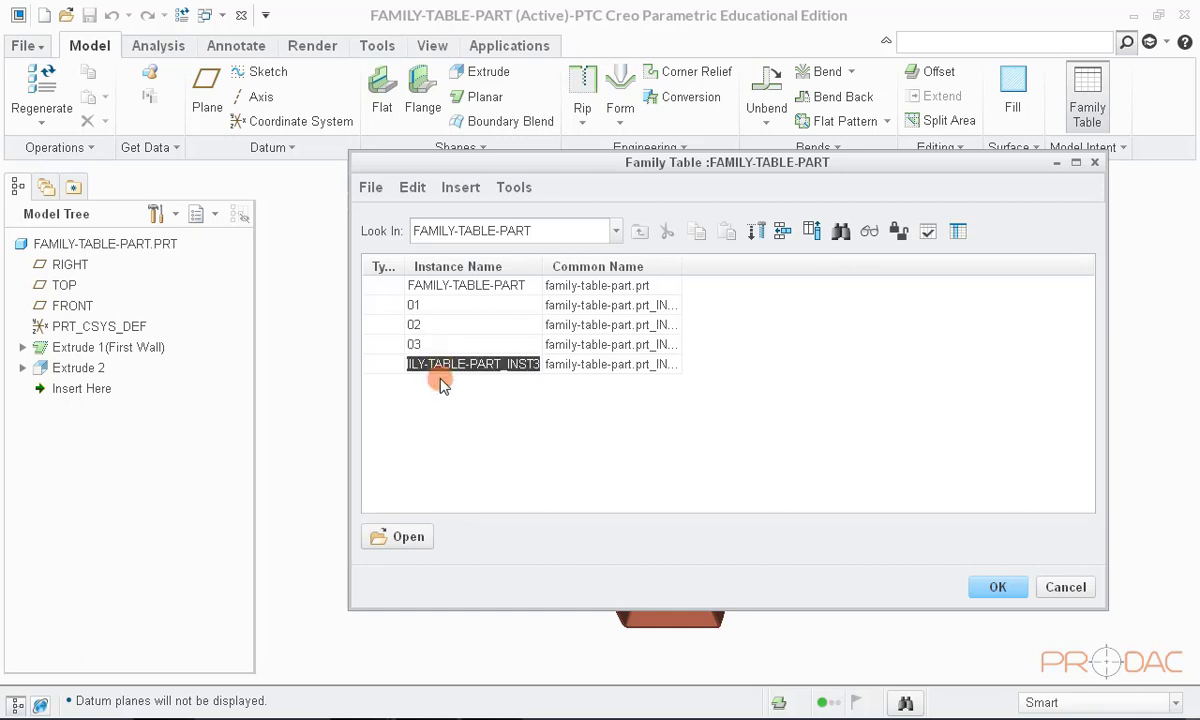
text(03)
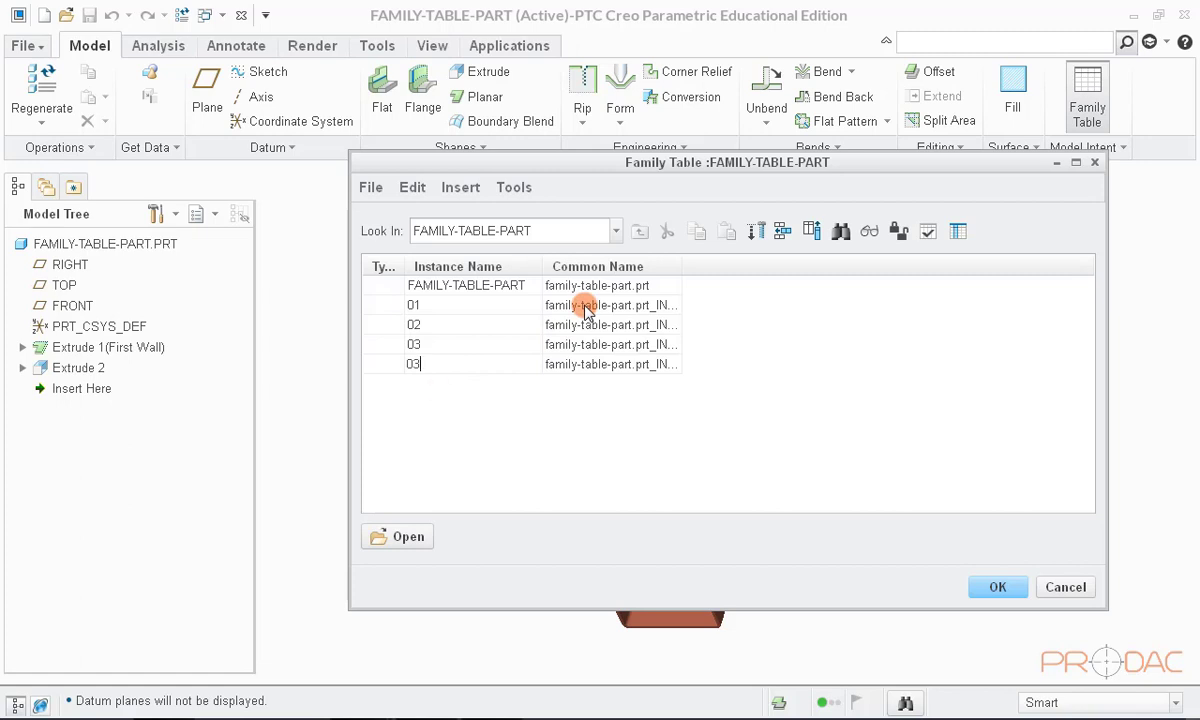
key(BackSpace)
key(BackSpace)
text(FLAT-PATTERN)
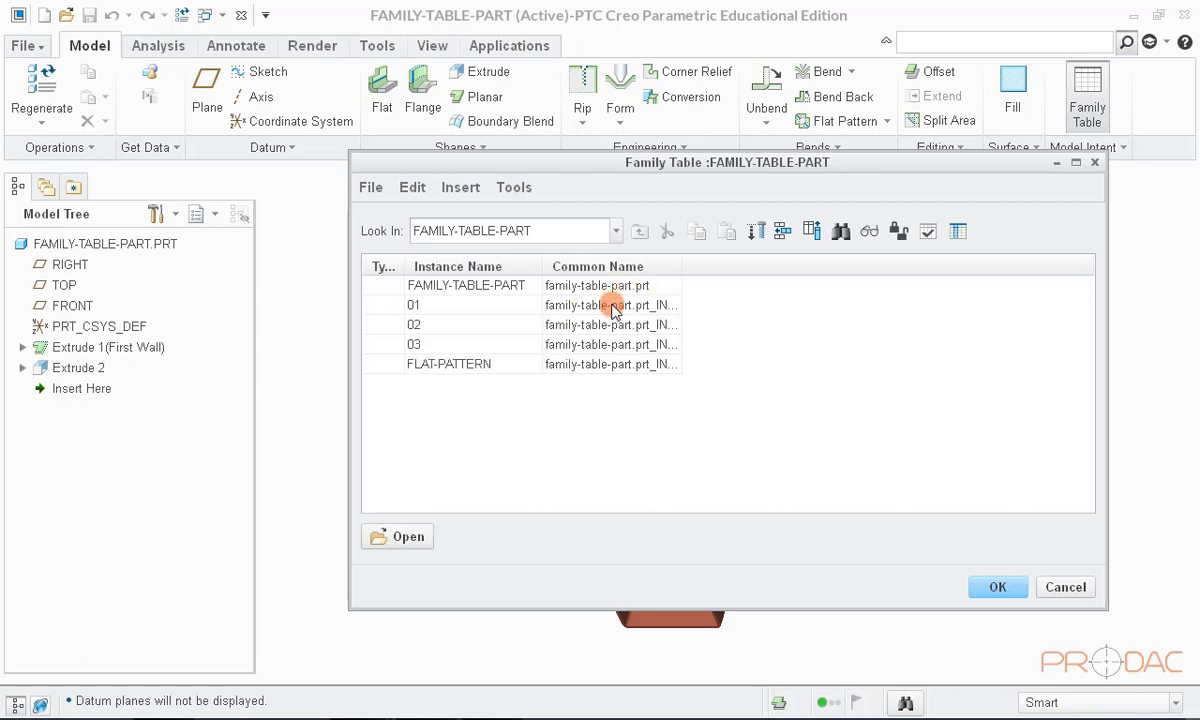
Step: Set the common names of the four instances to 01, 02, 03 and FLAT-PATTERN, matching their instance names
click(630, 305)
text(01)
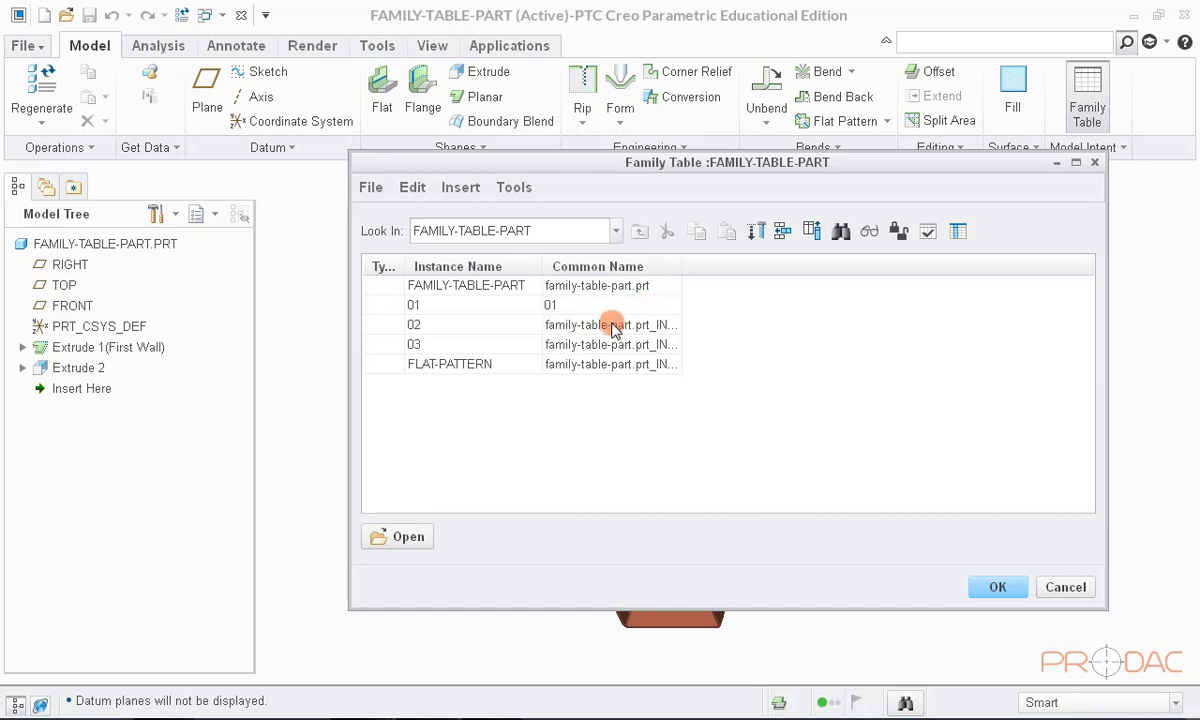
click(605, 324)
text(02)
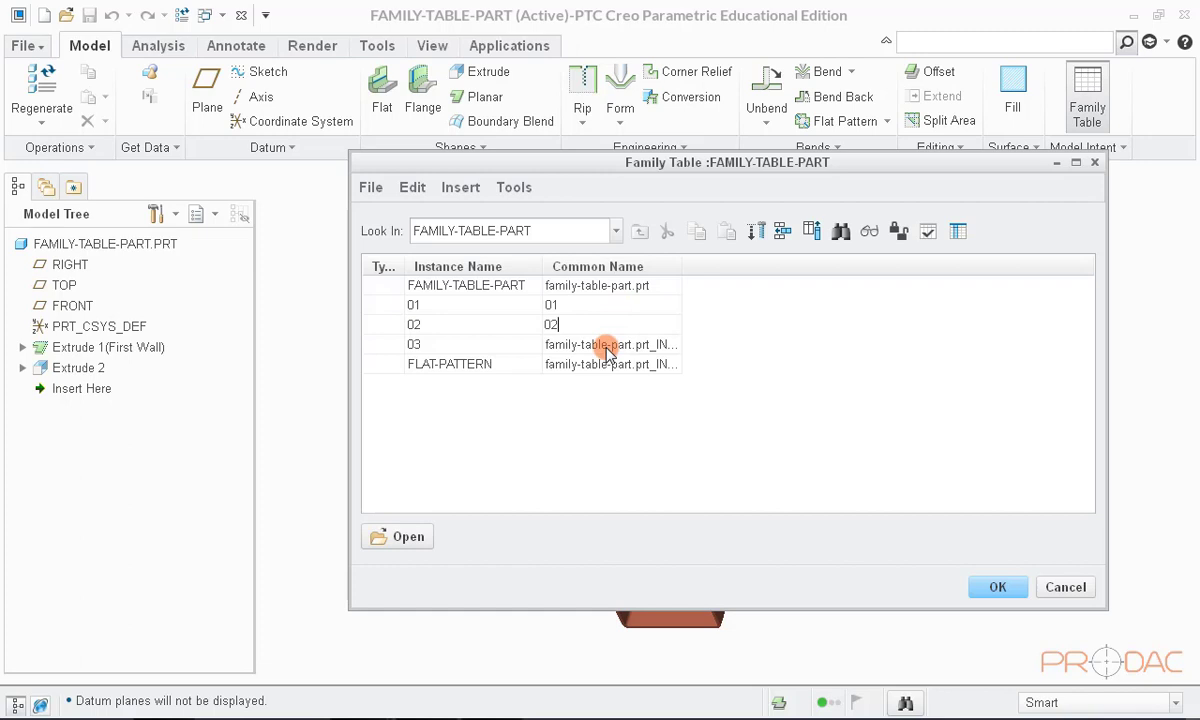
click(606, 344)
text(03)
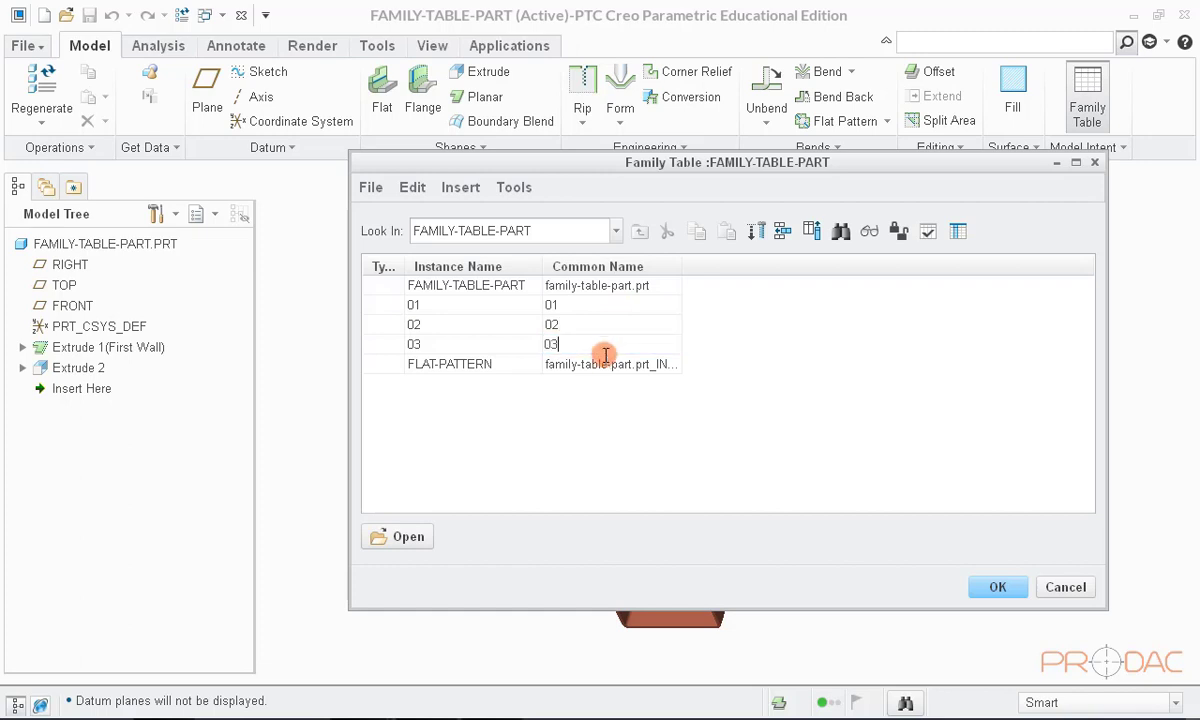
click(605, 365)
text(0)
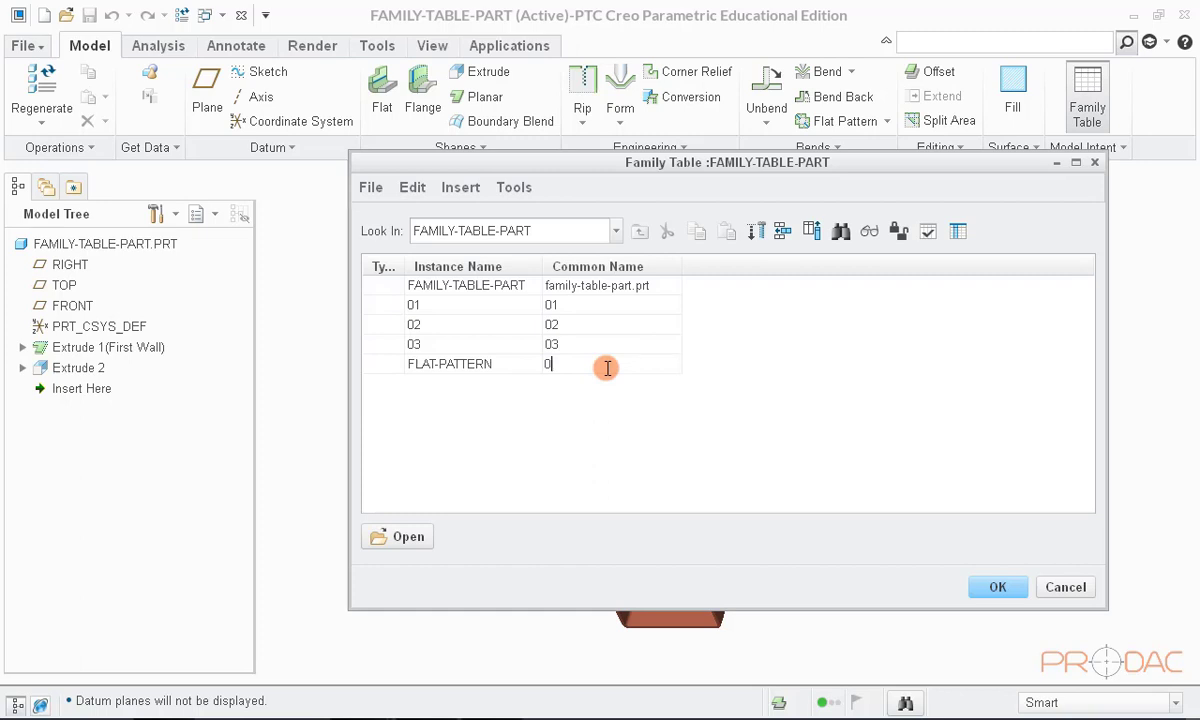
click(525, 365)
key(ctrl+c)
click(575, 362)
key(ctrl+v)
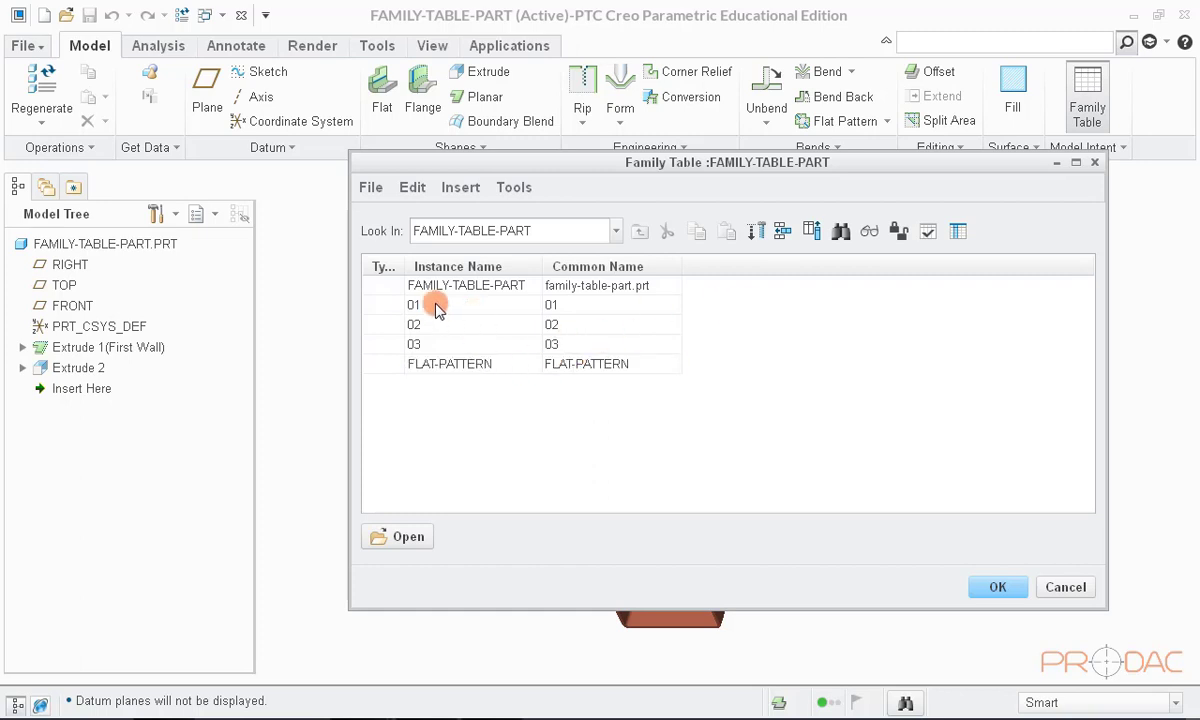
Step: Add the diameter dimension of the hole in the channel's web as a family table column
click(811, 231)
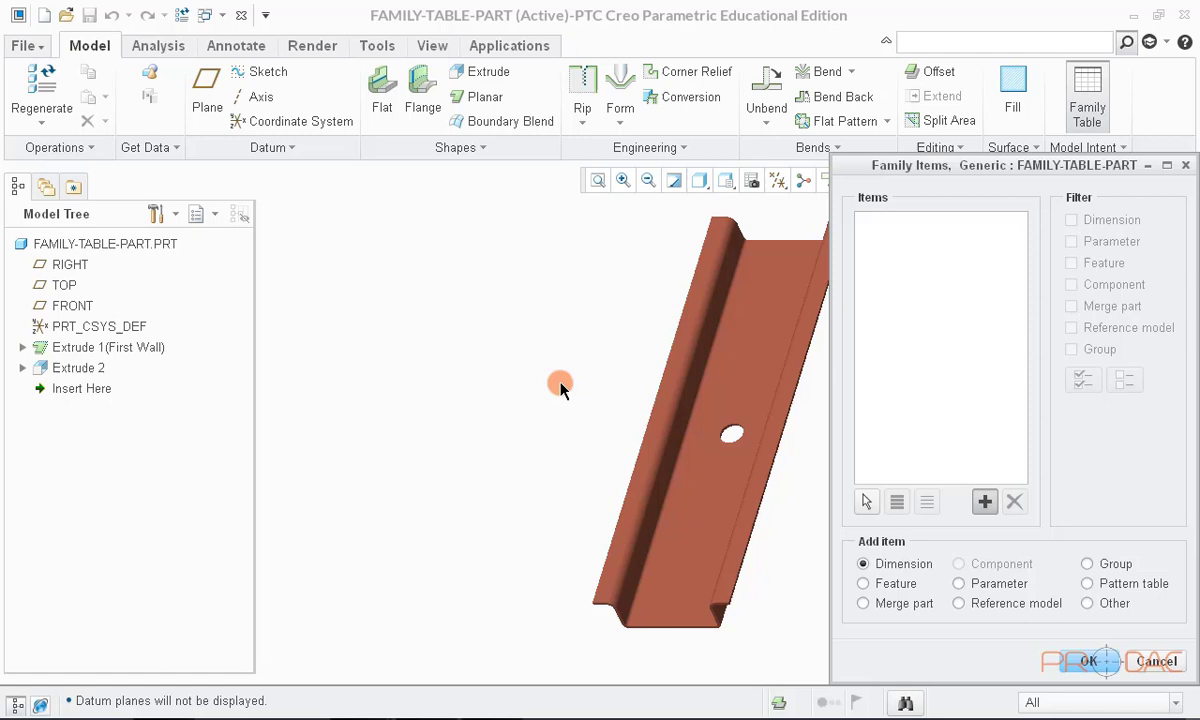
middle_drag(563, 375, 724, 380)
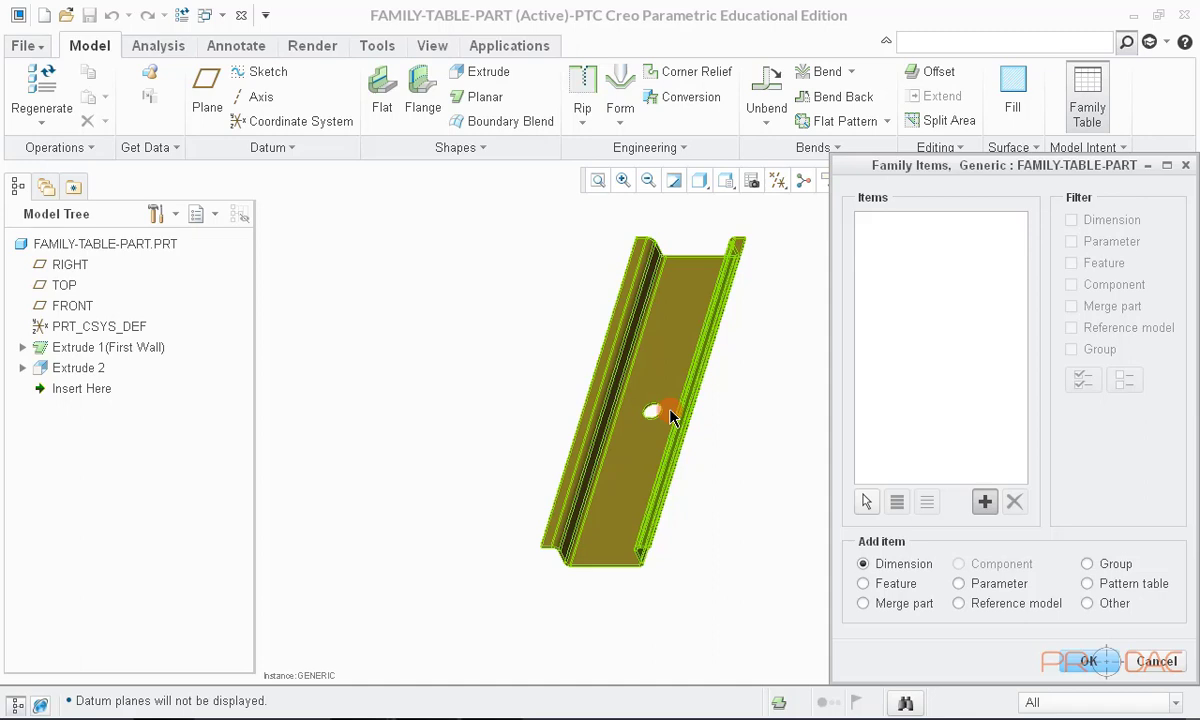
scroll(665, 413, up, 3)
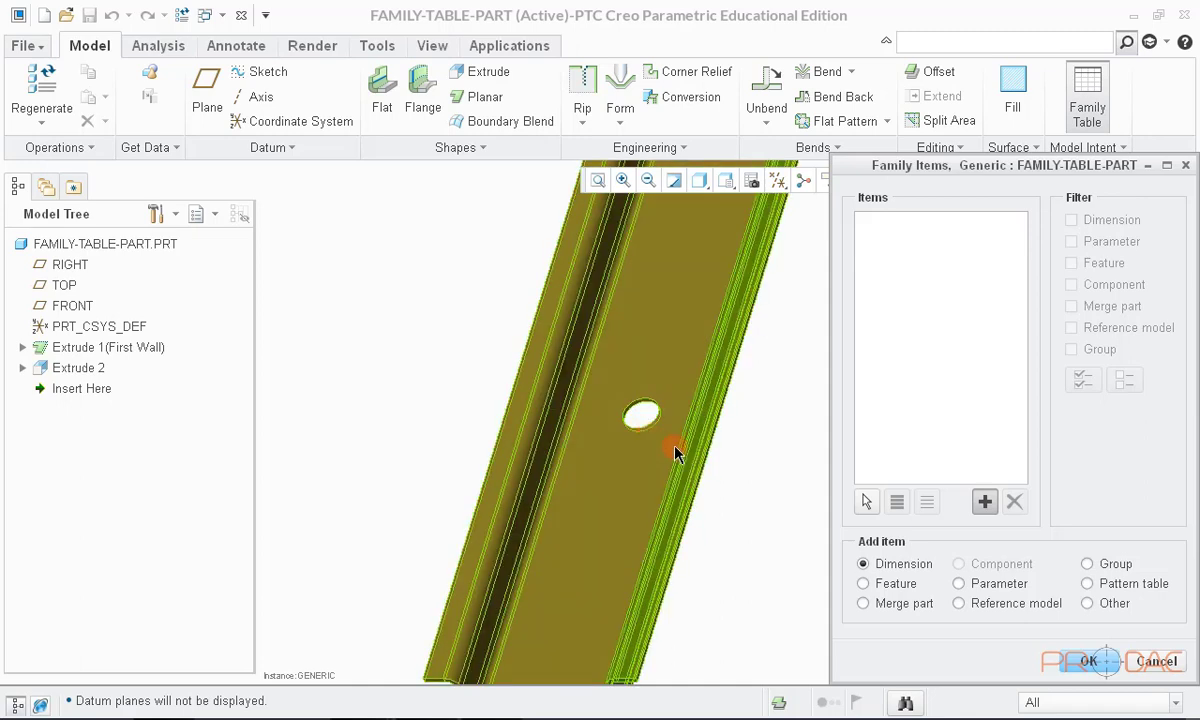
click(882, 568)
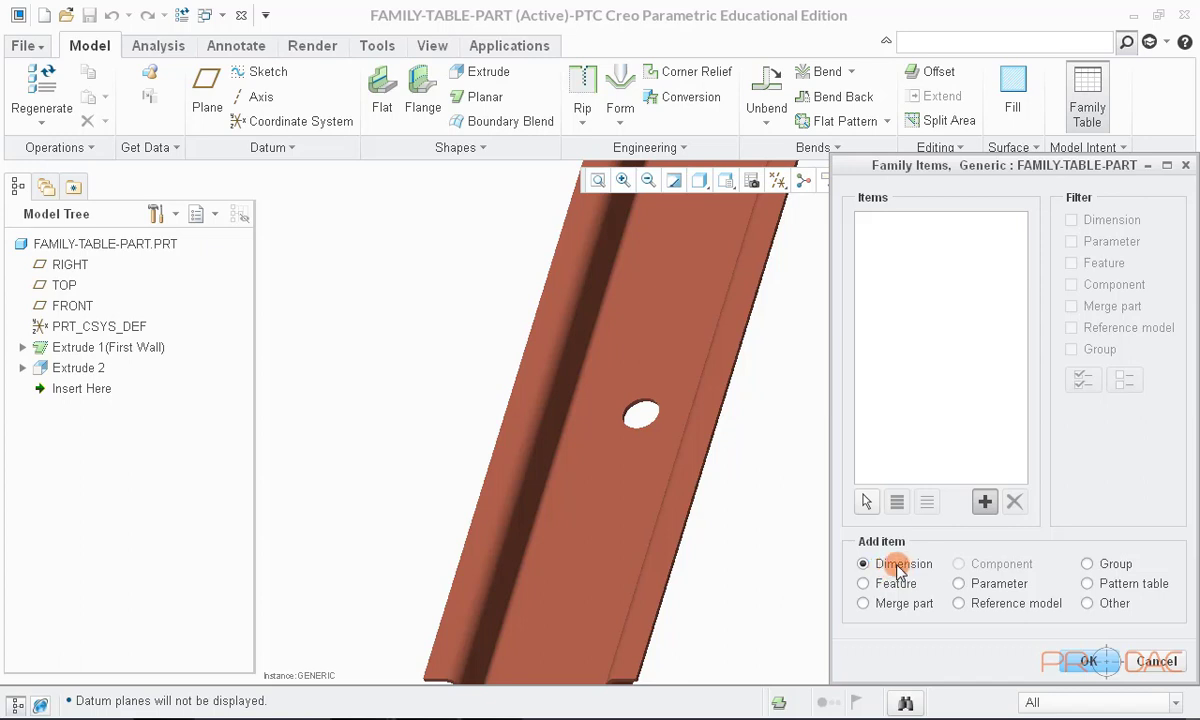
click(641, 412)
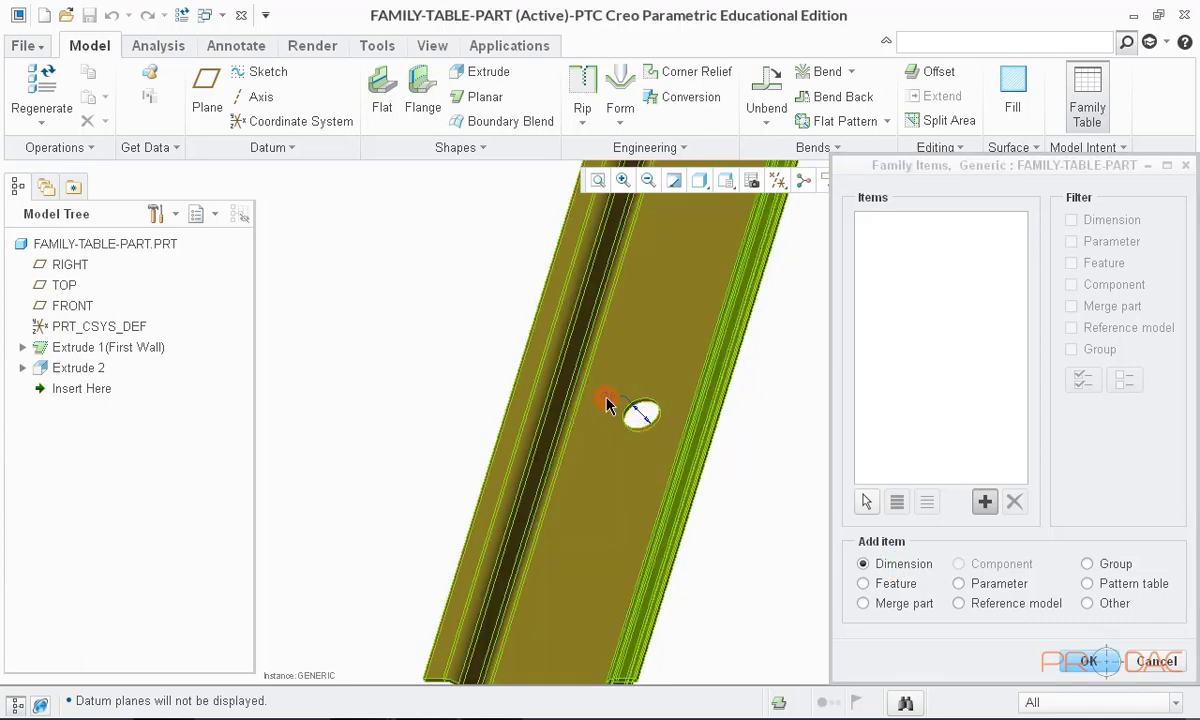
scroll(613, 400, up, 3)
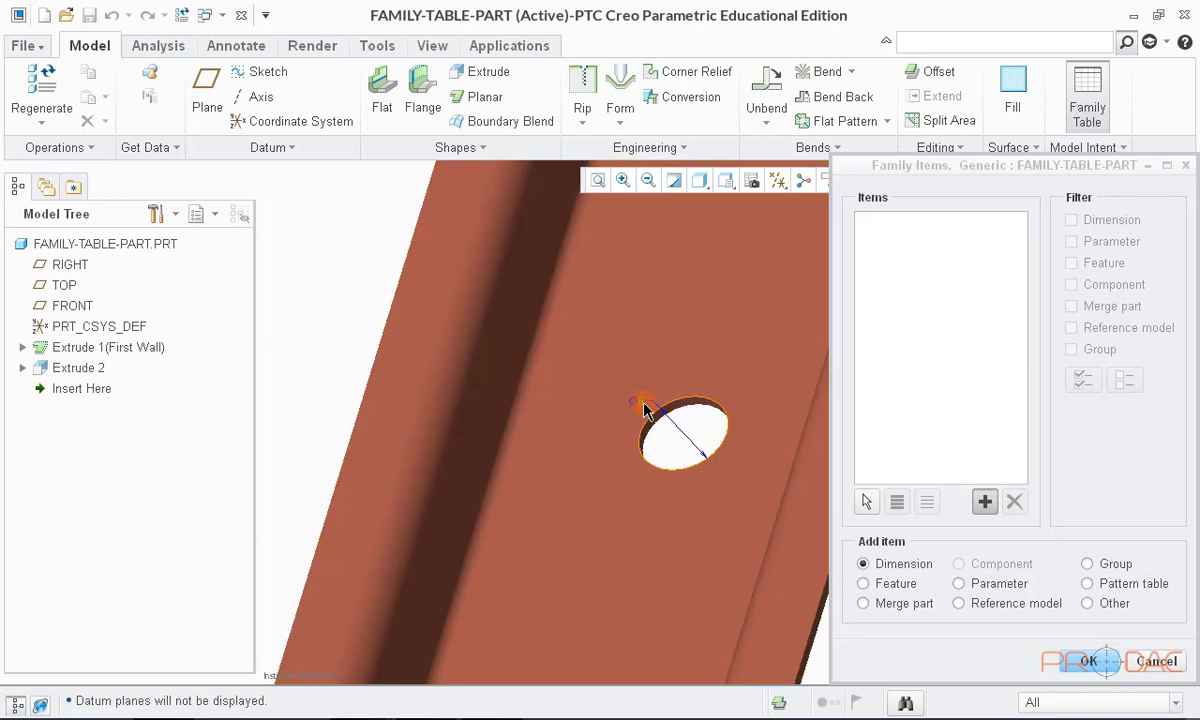
click(645, 410)
scroll(600, 405, down, 3)
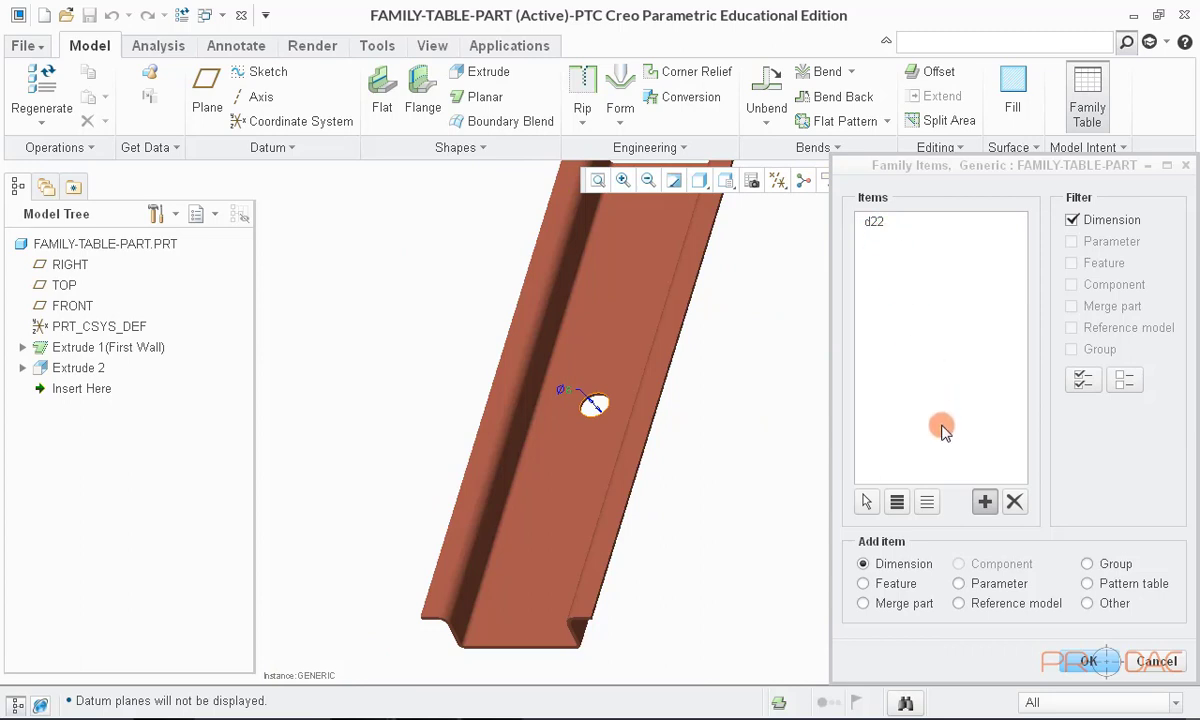
click(1085, 662)
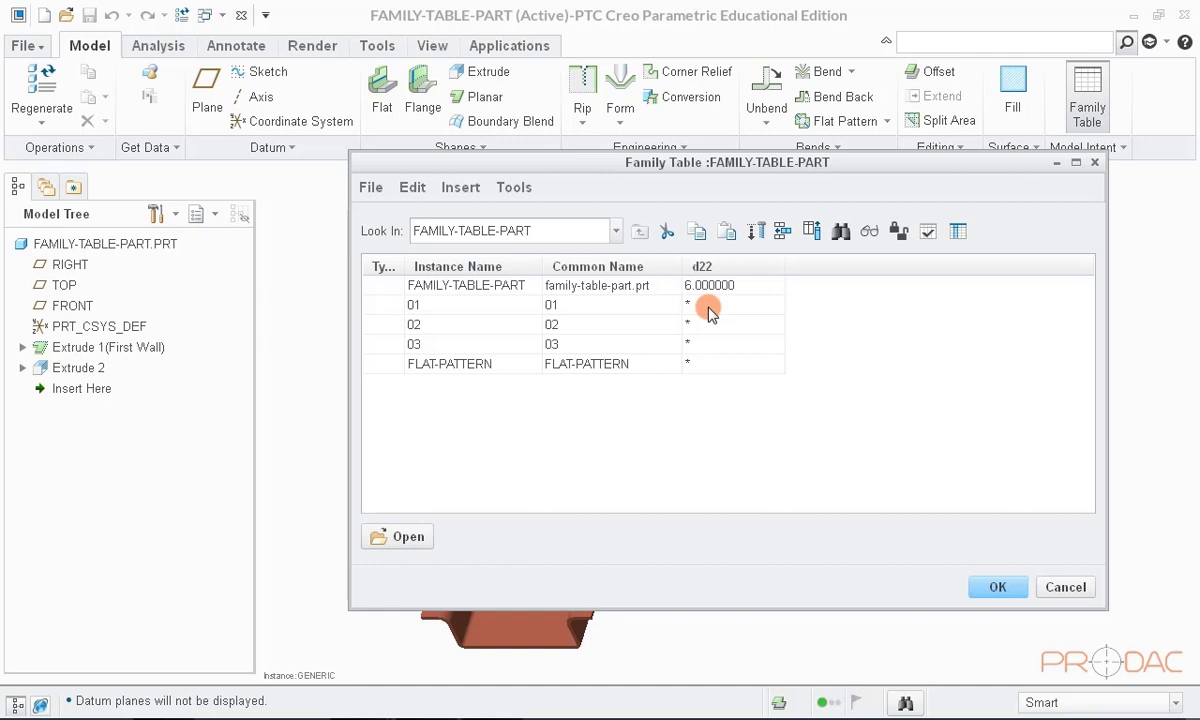
Step: Set the hole diameter d22 to 8 for instance 01, 9 for instance 02 and 10 for instance 03
click(707, 308)
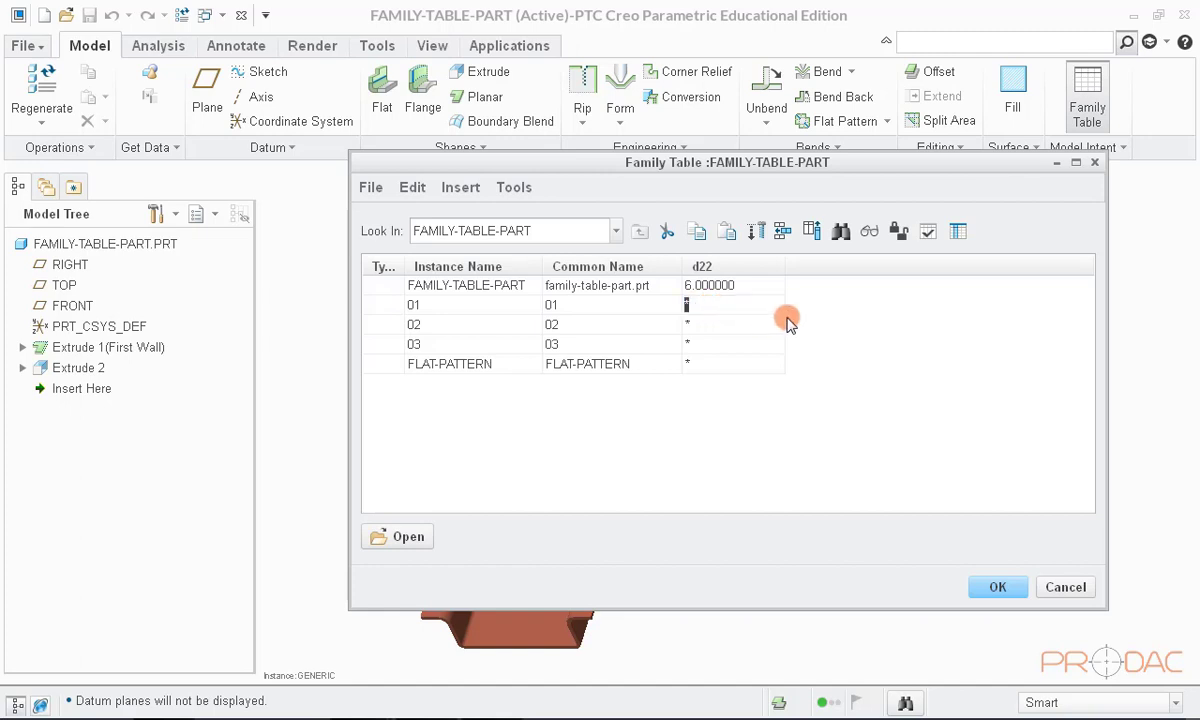
text(8)
click(700, 324)
text(9)
click(715, 344)
text(10)
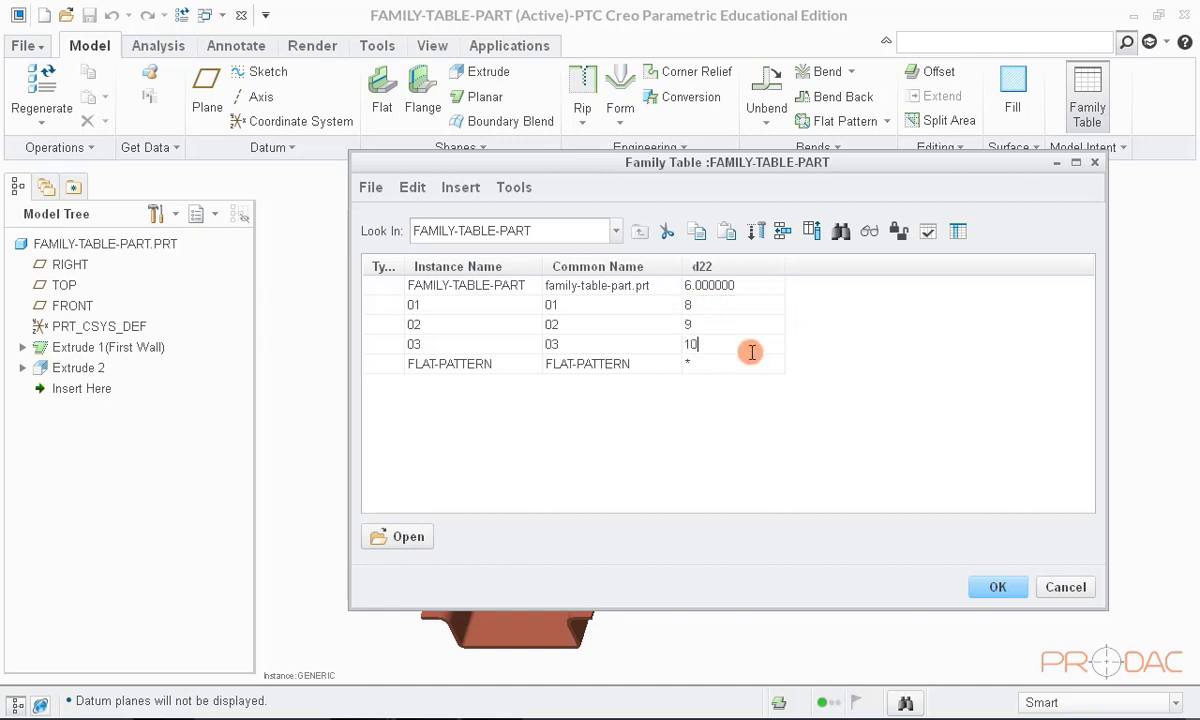
click(790, 327)
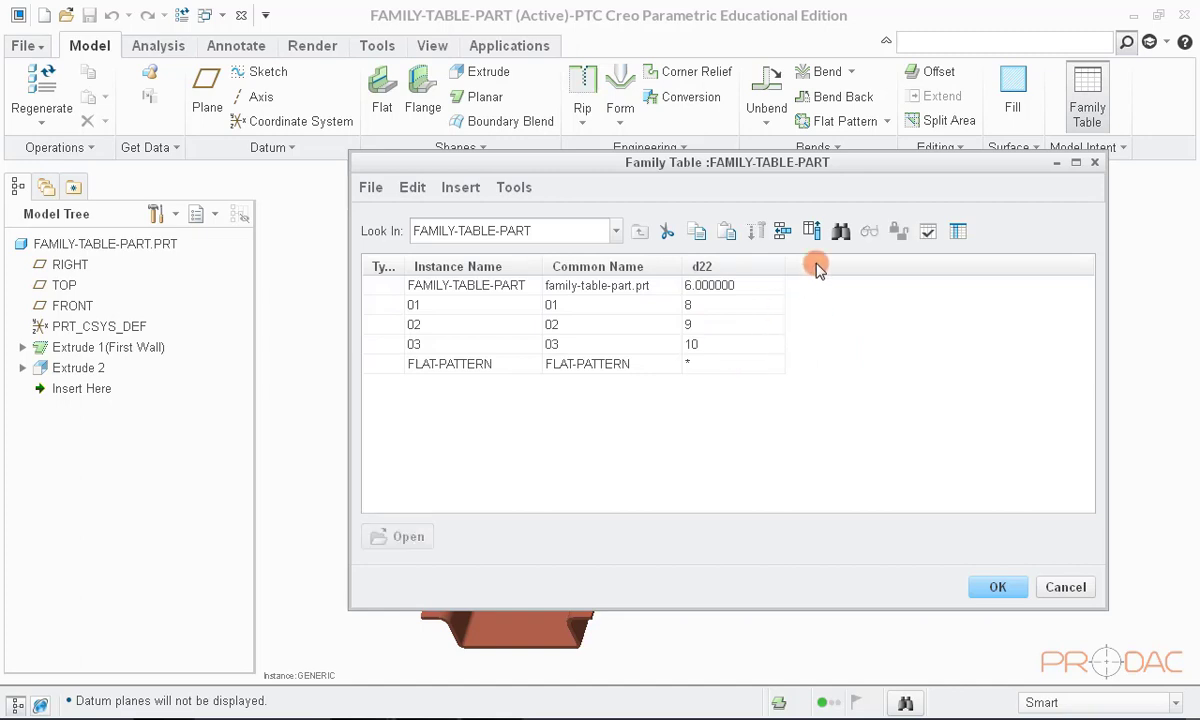
click(790, 325)
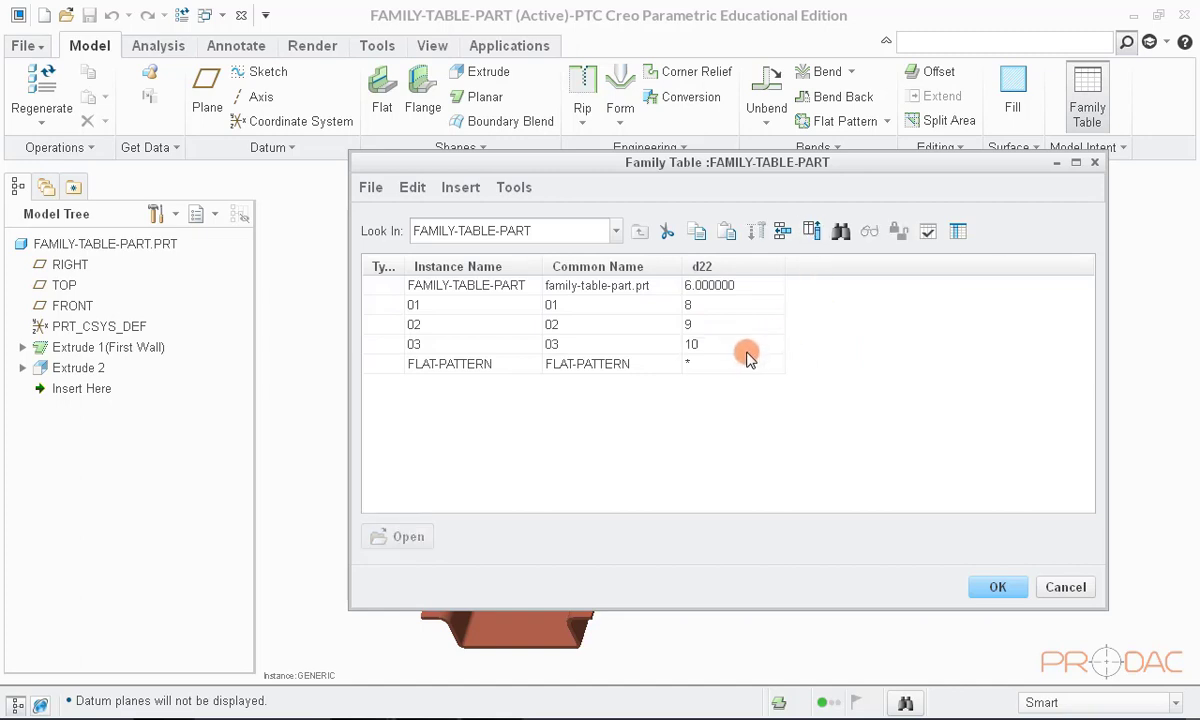
Step: Add the hole feature Extrude 2 in the channel's web as a family table column
click(812, 232)
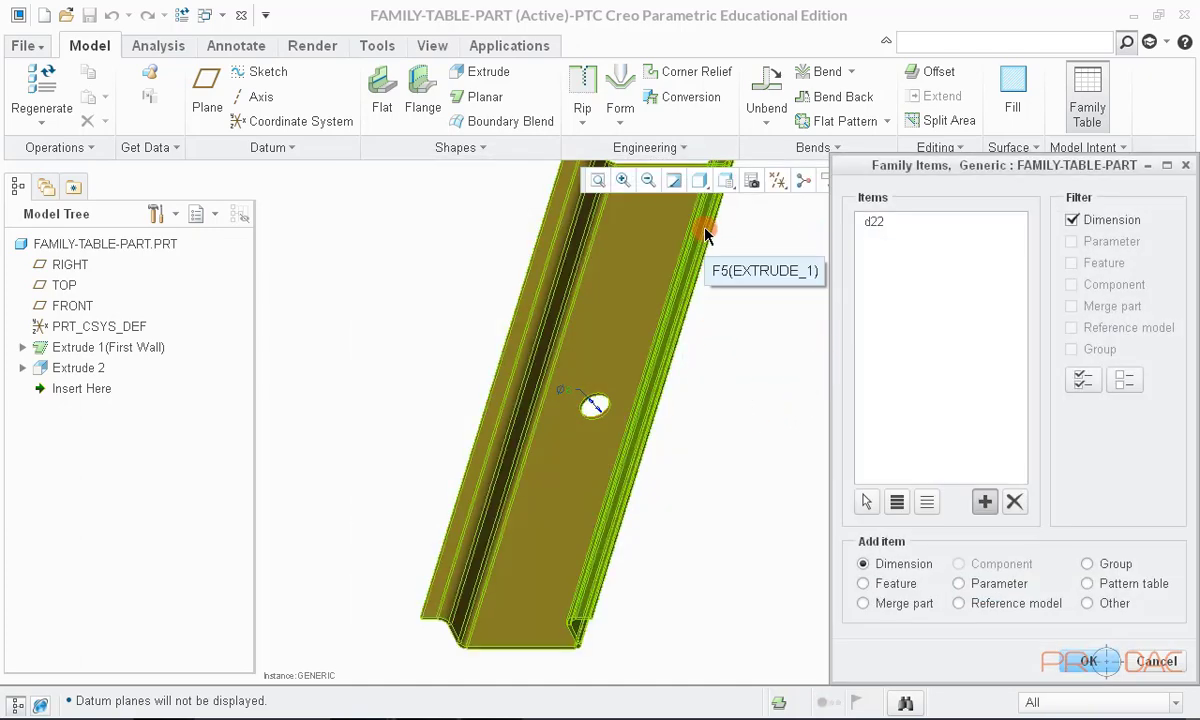
click(675, 184)
middle_drag(555, 395, 668, 400)
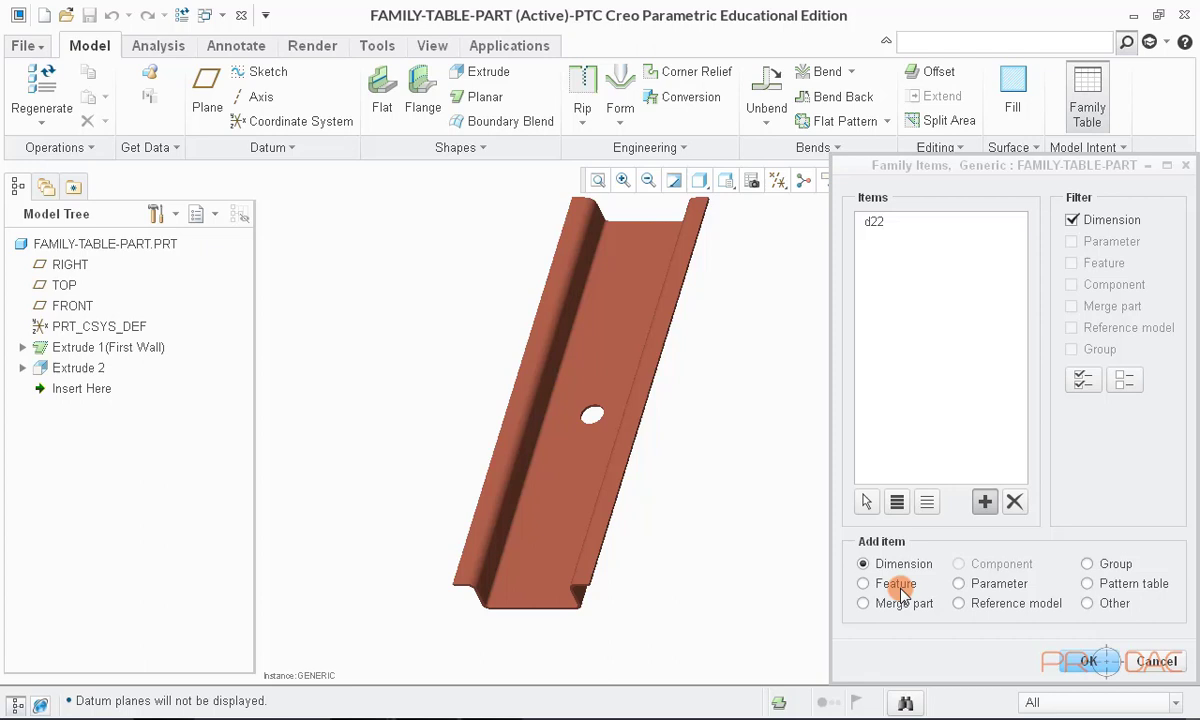
click(864, 585)
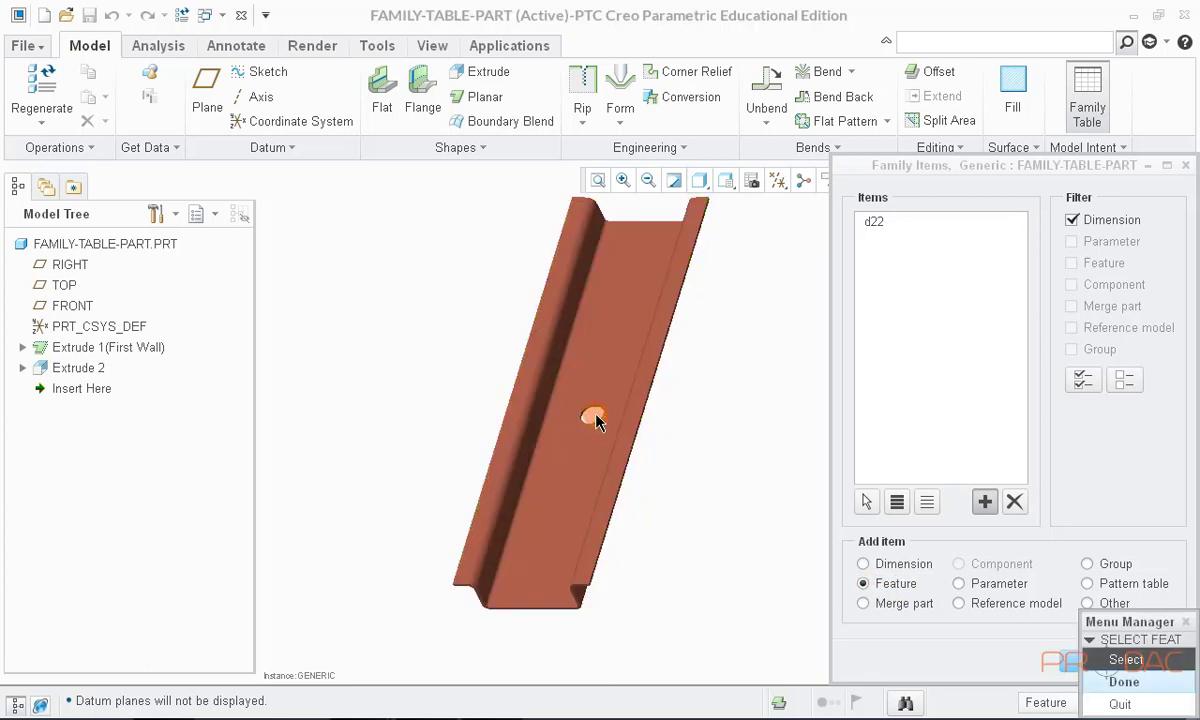
click(90, 370)
click(596, 418)
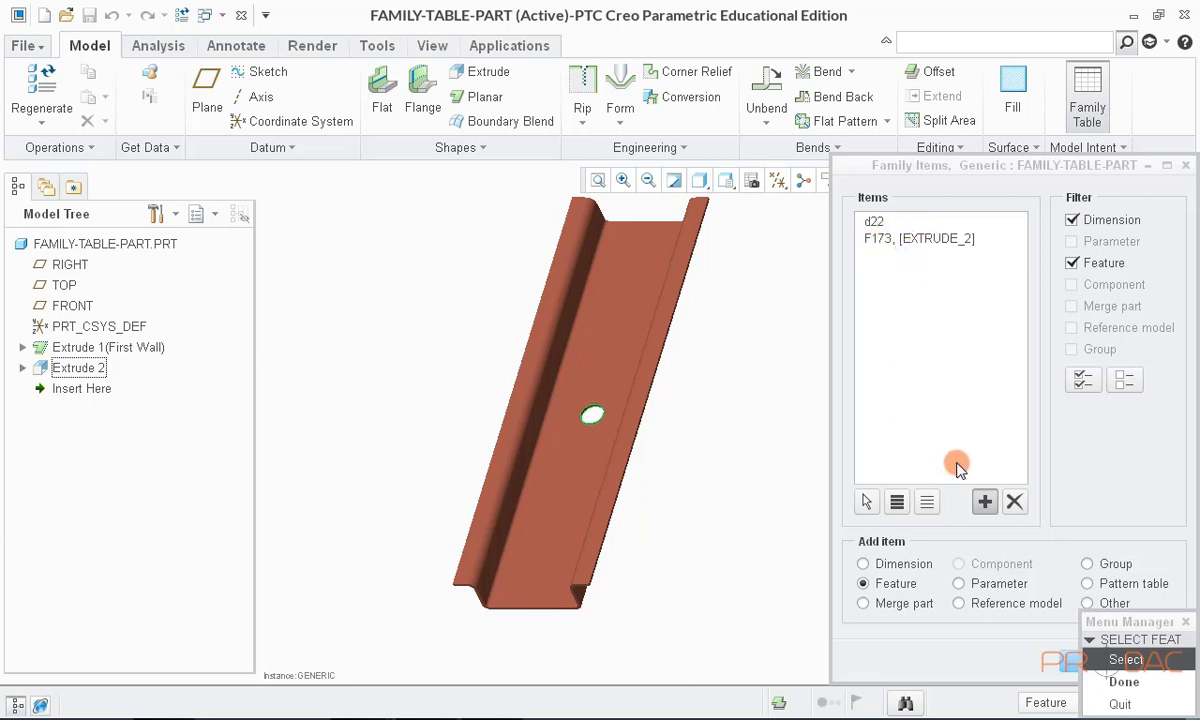
click(1133, 683)
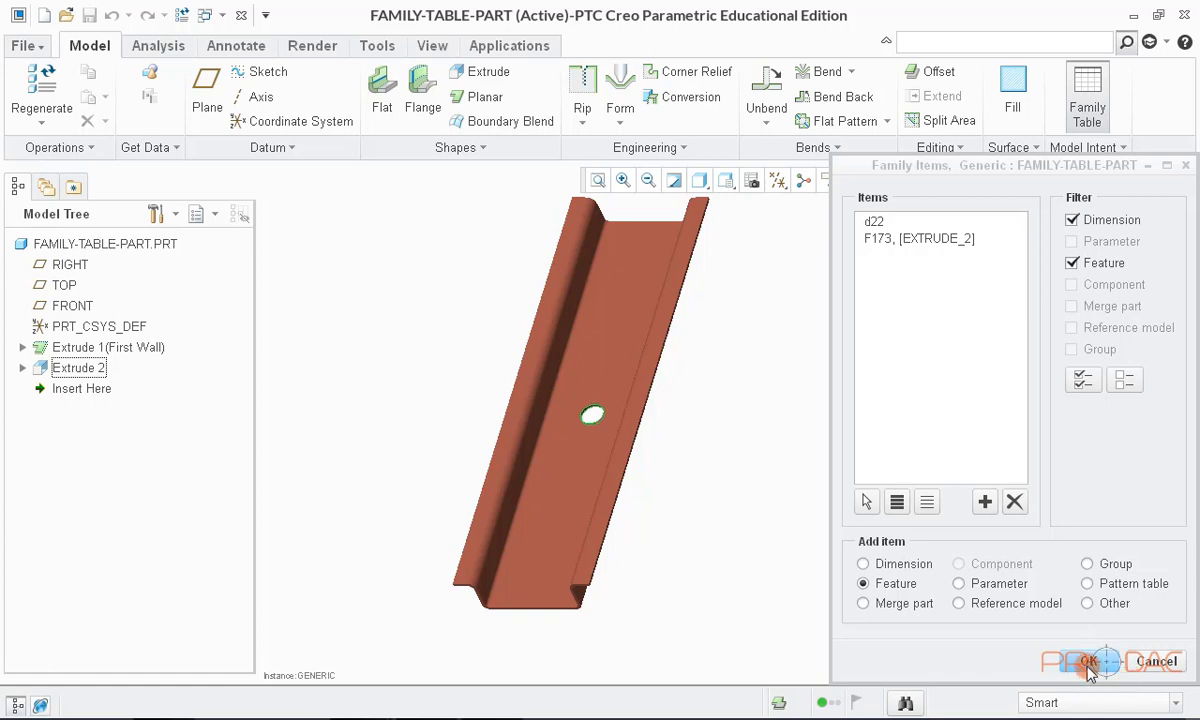
click(1088, 661)
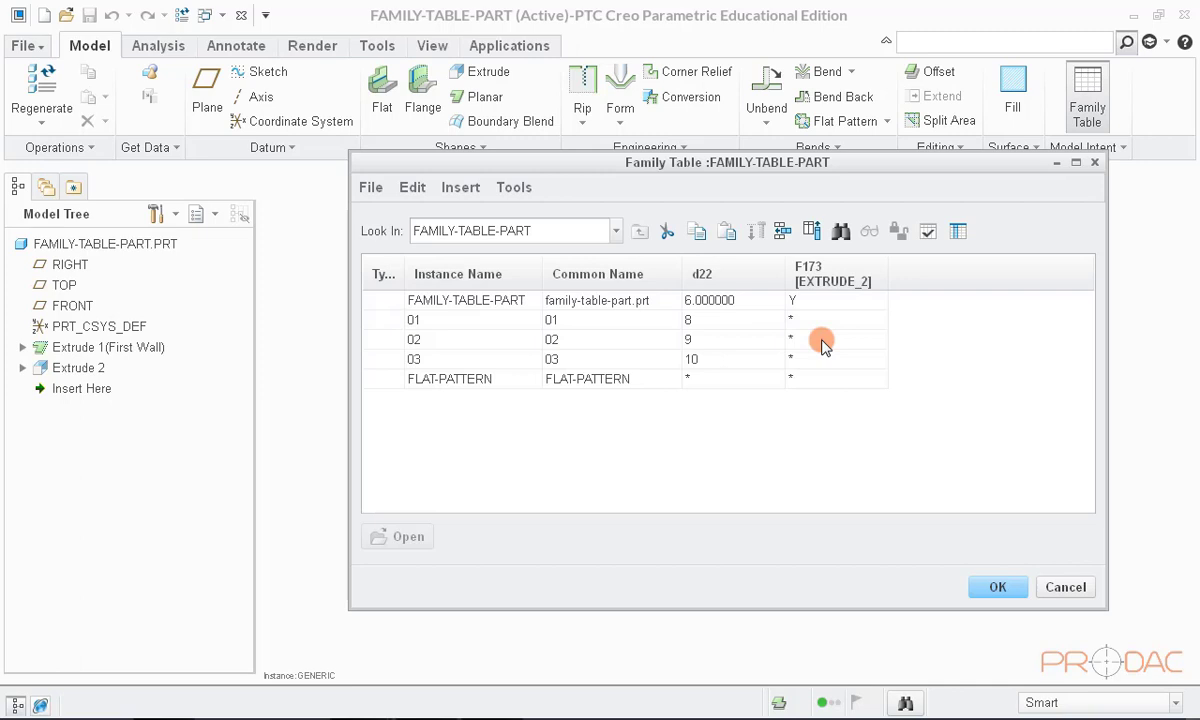
Step: Set the EXTRUDE_2 feature to Y for instances 01 and 02
click(812, 325)
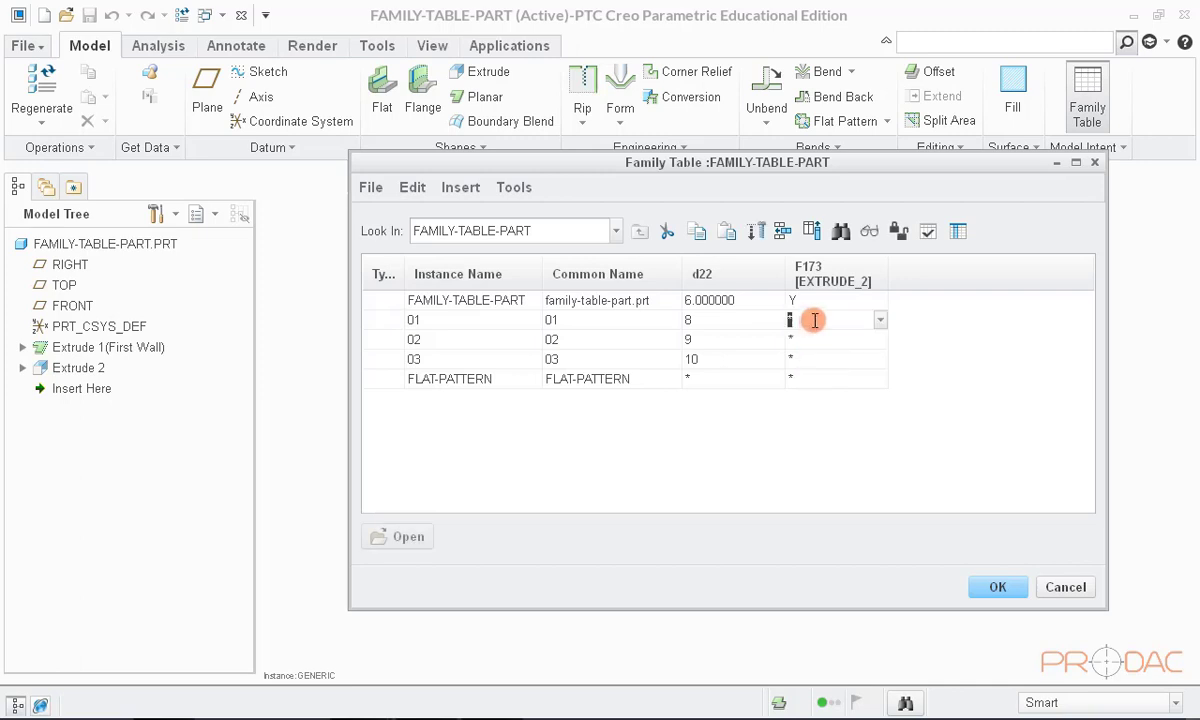
click(880, 319)
click(844, 340)
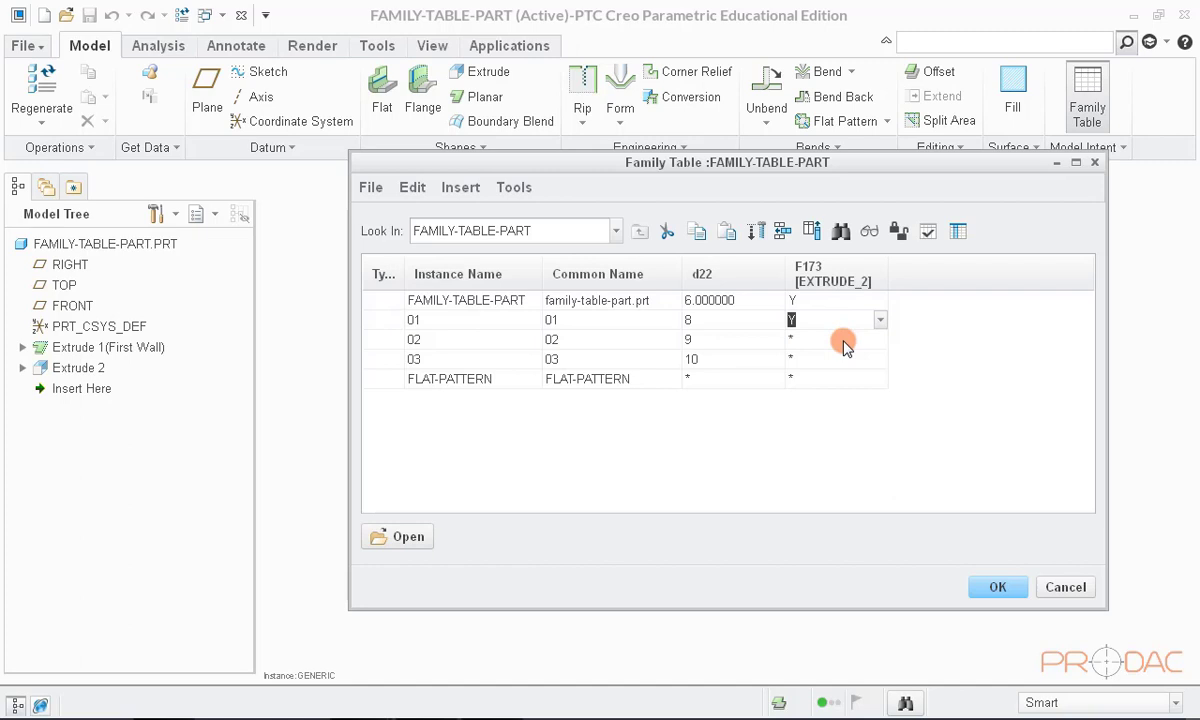
click(870, 339)
click(880, 339)
click(840, 361)
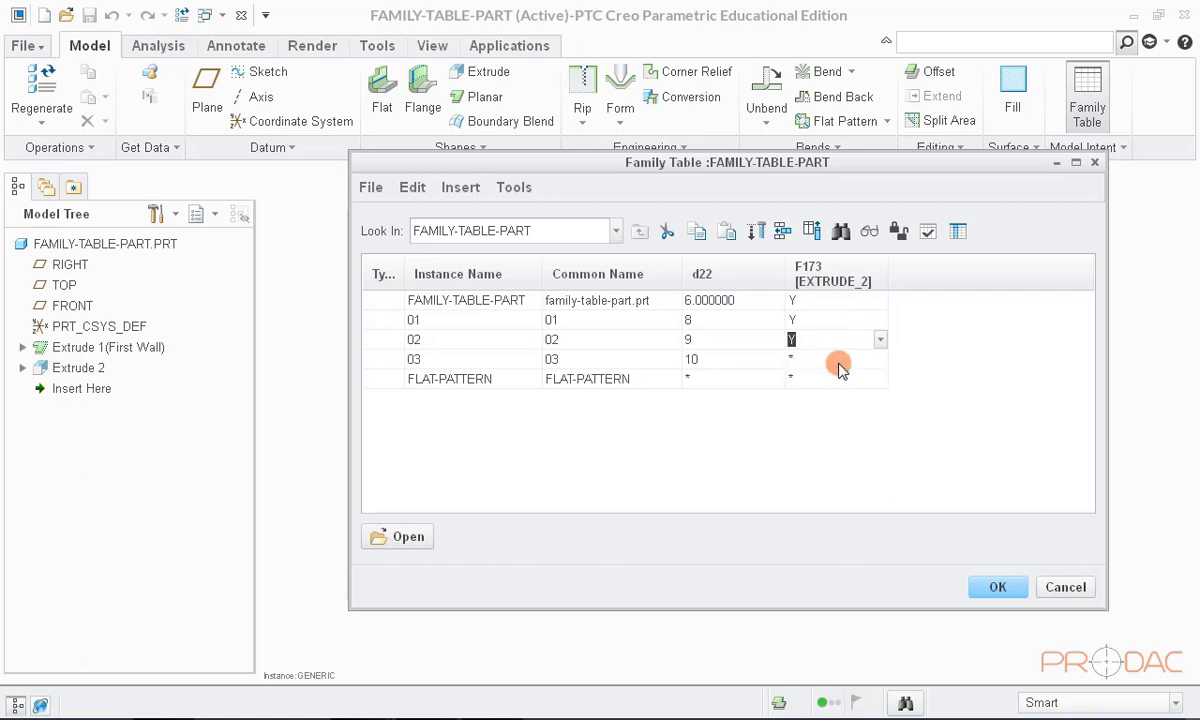
Step: Set the EXTRUDE_2 feature to N for instance 03 and reset that instance's hole diameter d22 to *
click(797, 362)
click(880, 360)
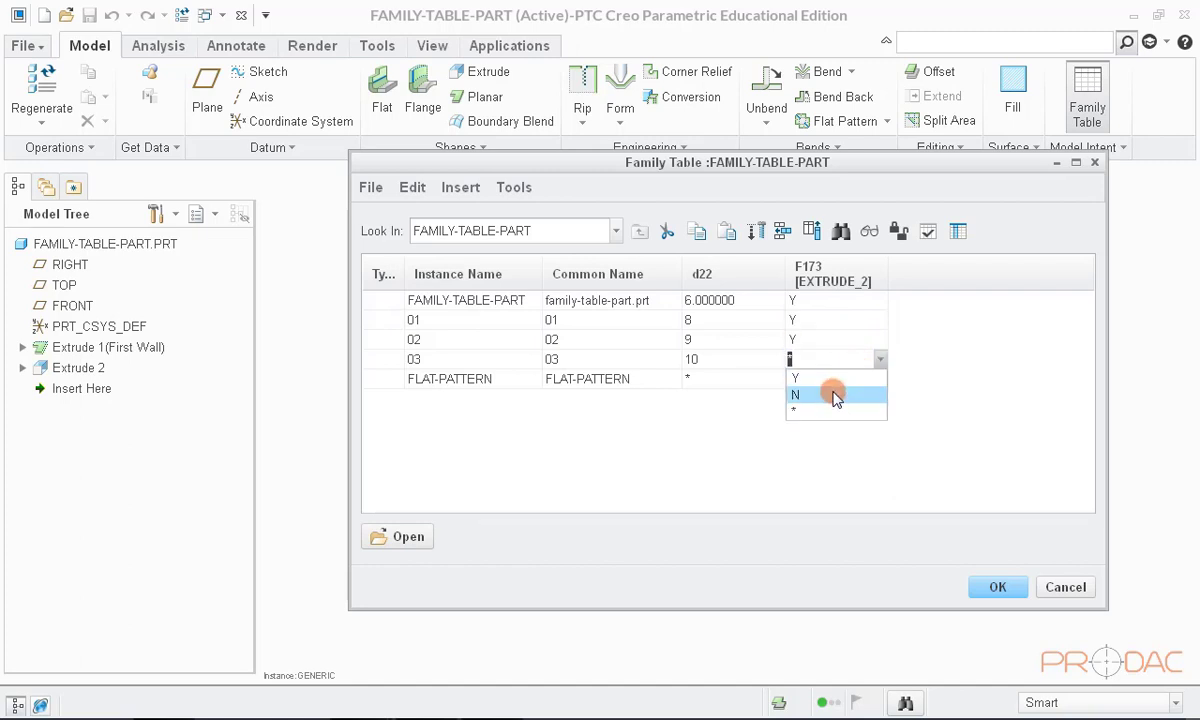
click(836, 395)
click(718, 358)
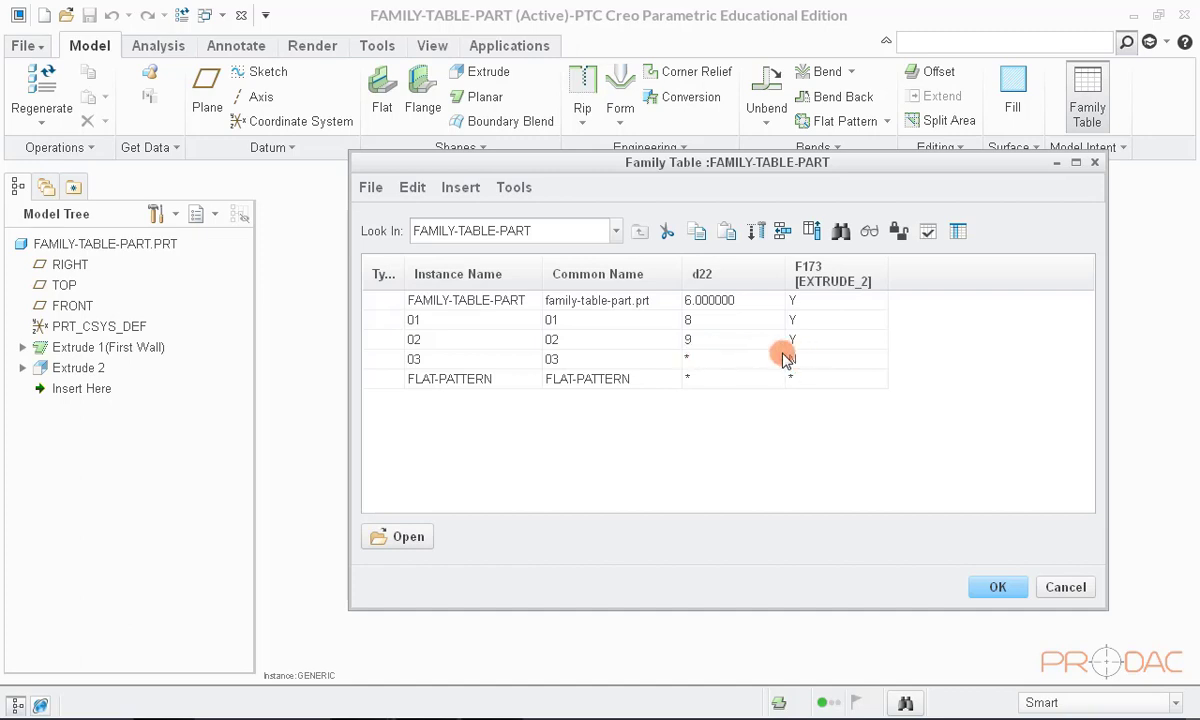
click(950, 345)
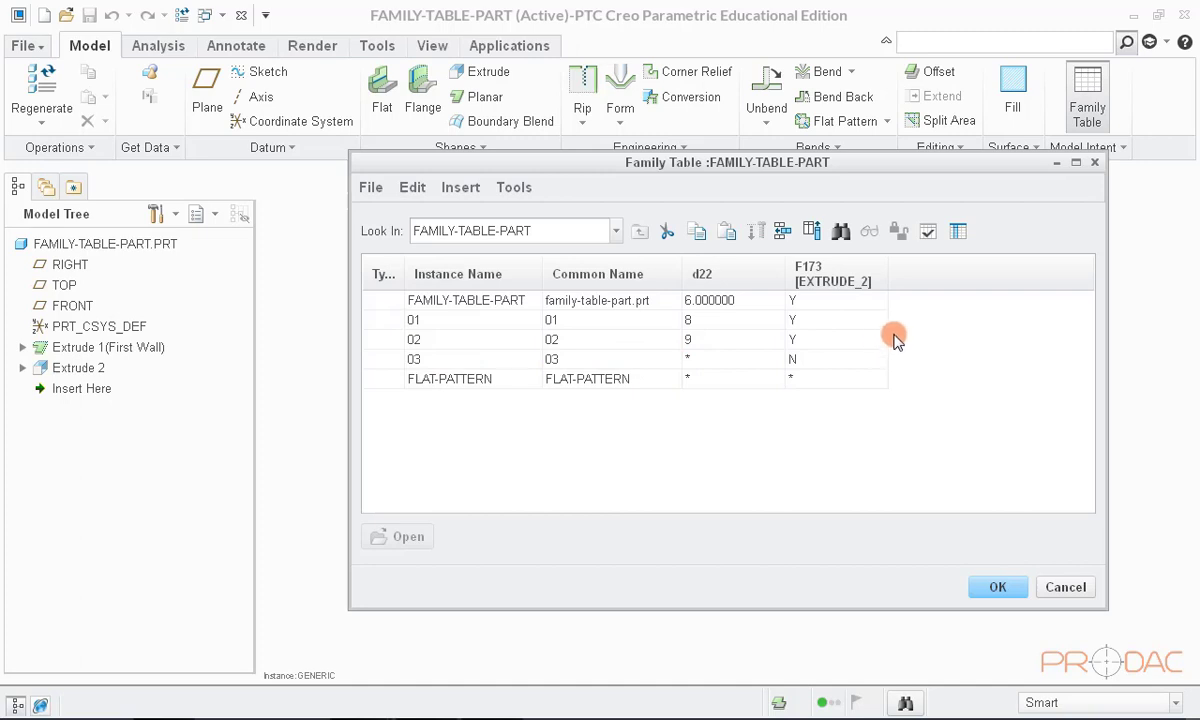
Step: Add the 120 mm length dimension of the channel's first wall as a family table column
click(816, 236)
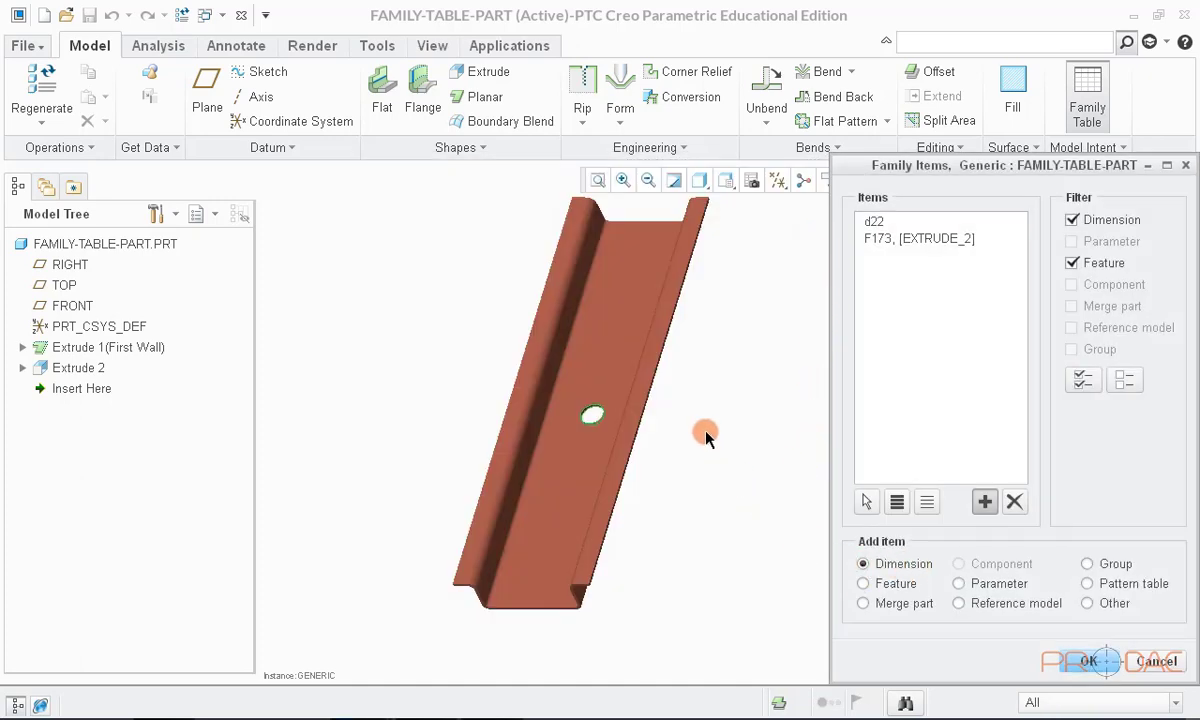
click(676, 178)
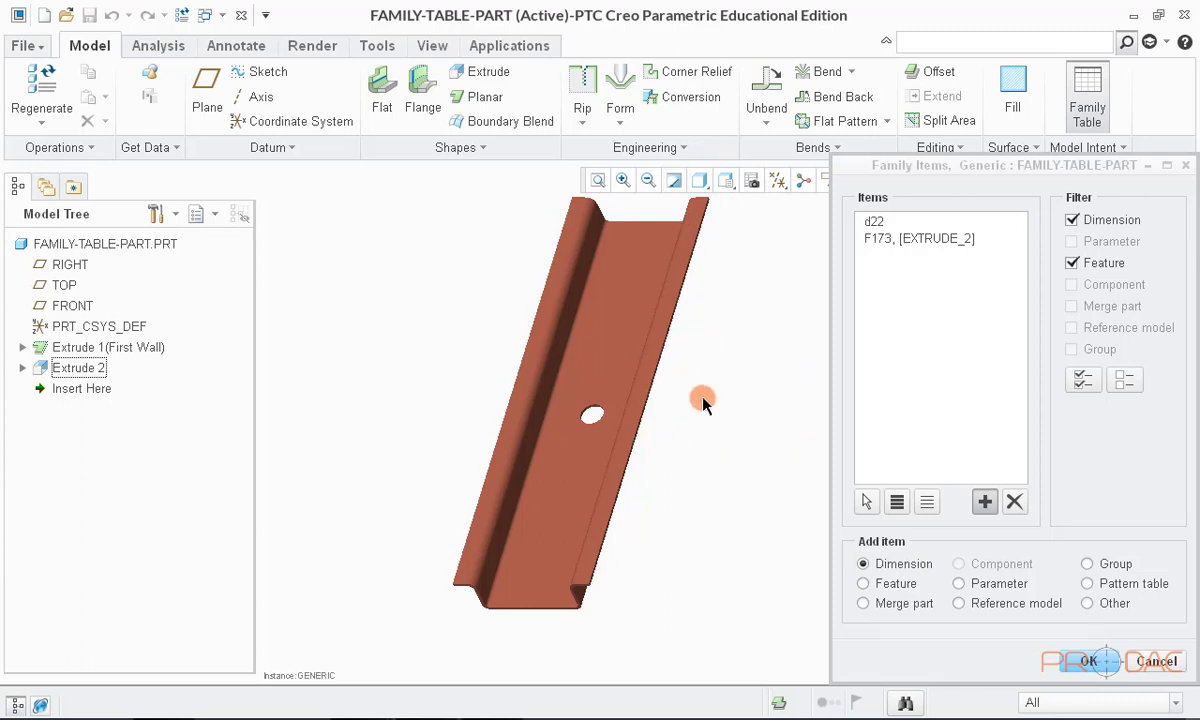
click(634, 323)
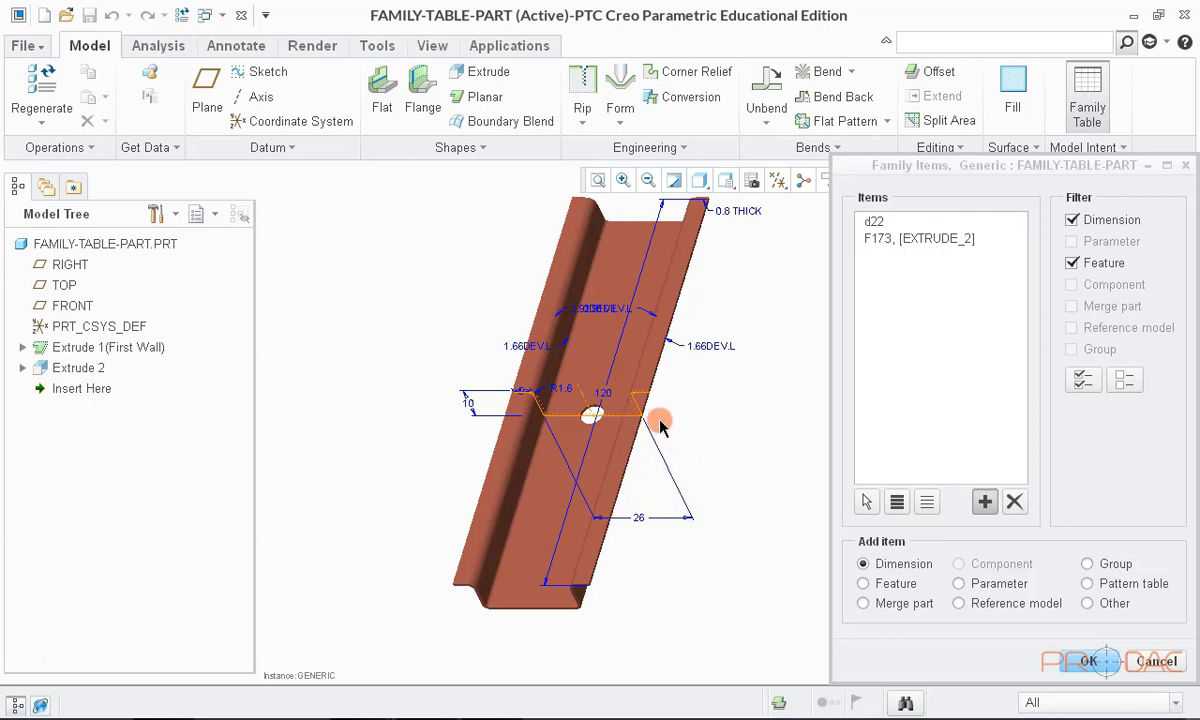
click(604, 401)
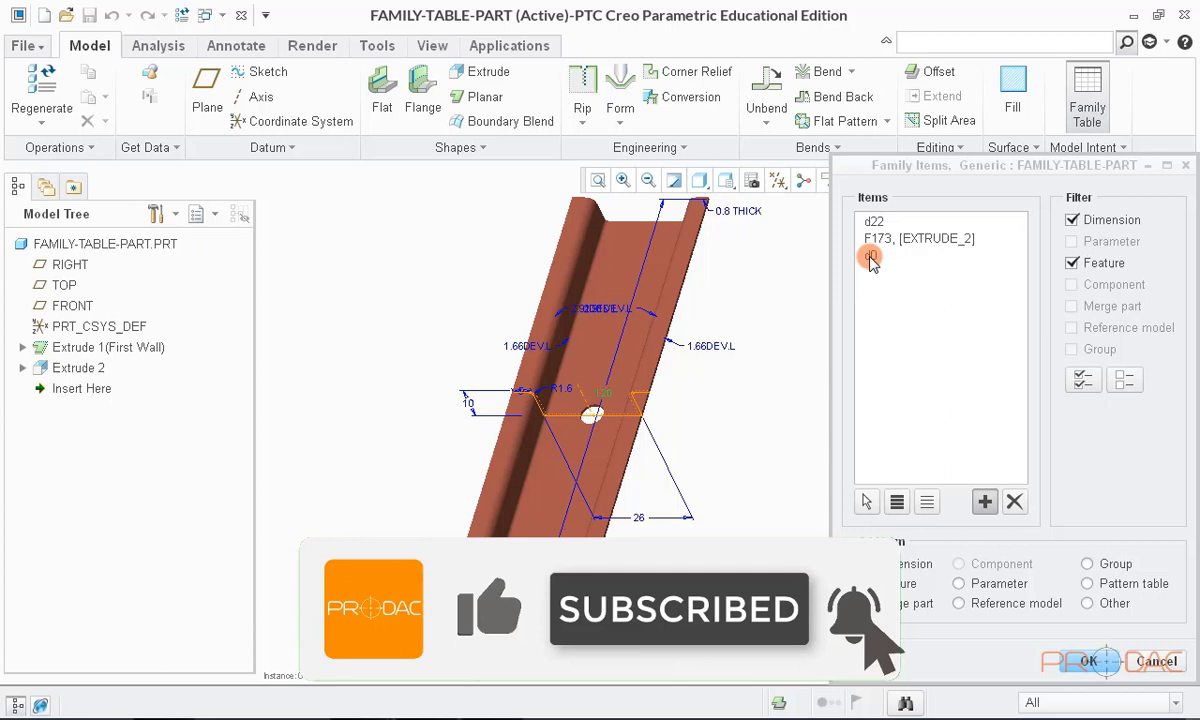
click(1087, 661)
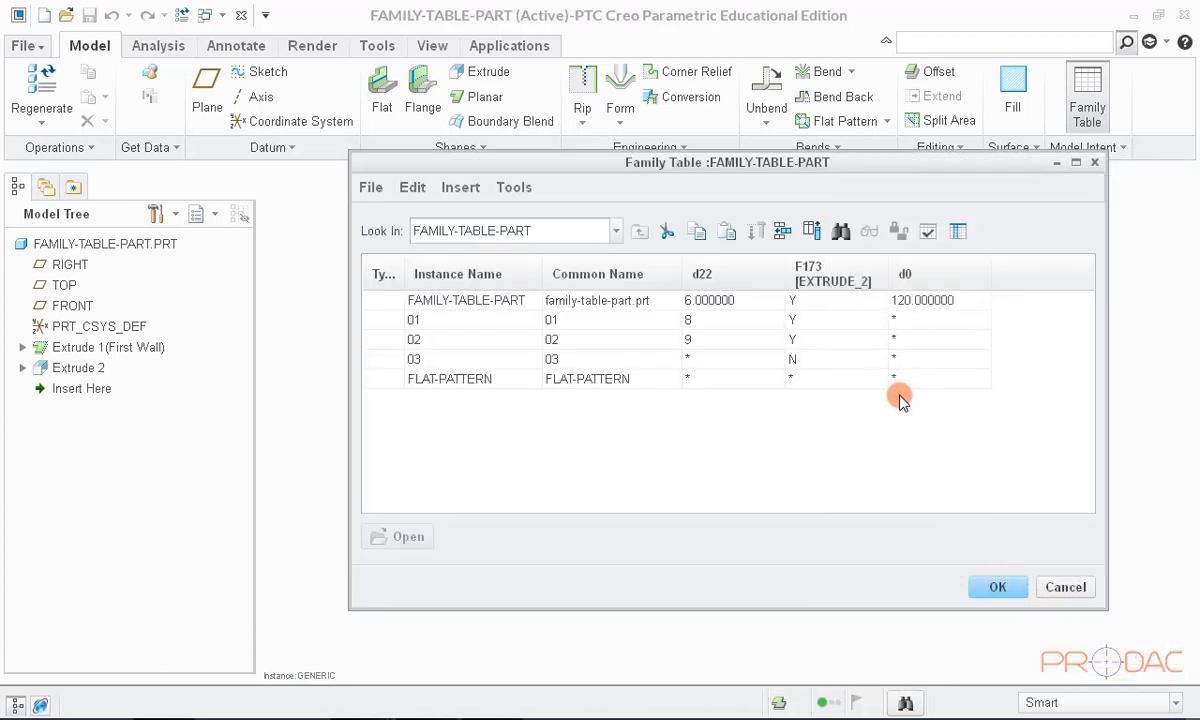
Step: Set the channel length d0 to 36 for instance 01, 72 for instance 02 and 108 for instance 03
click(903, 320)
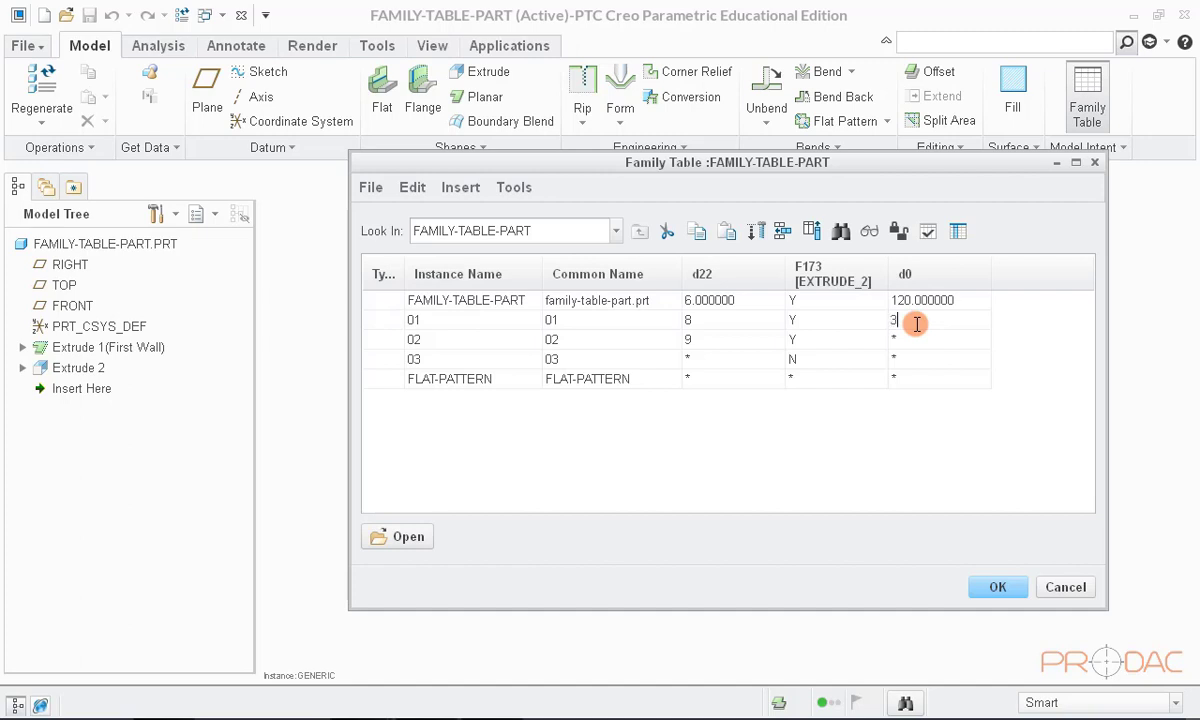
text(36)
key(Return)
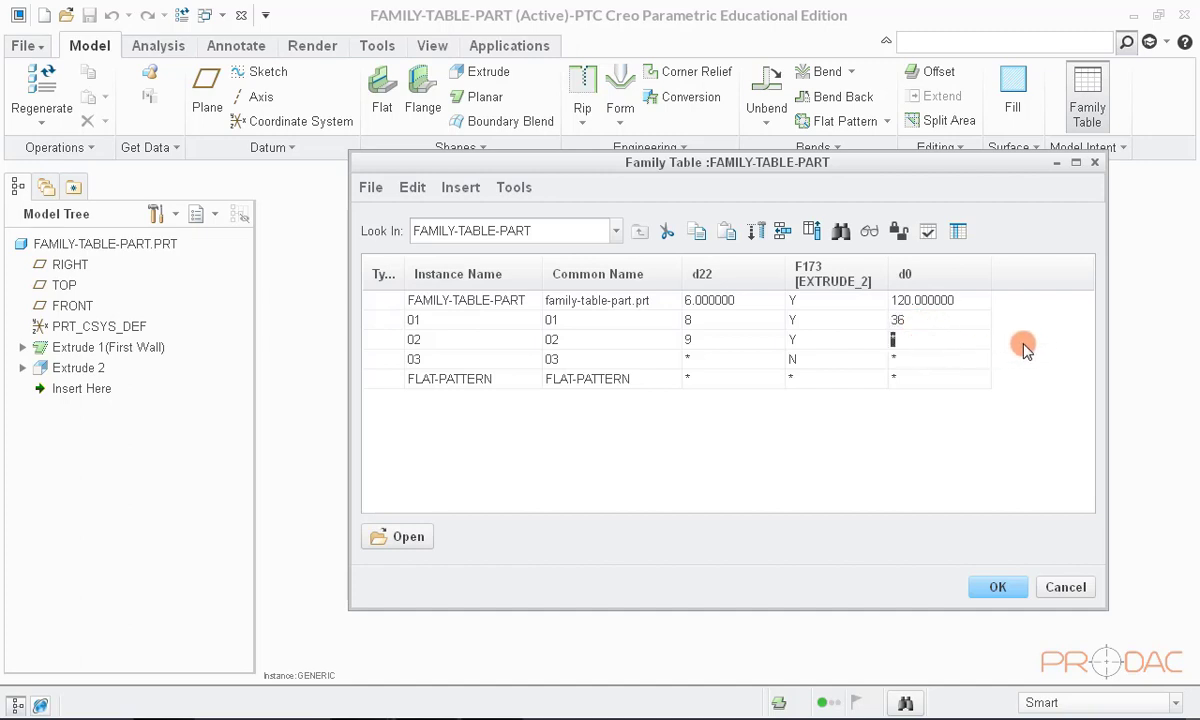
key(Return)
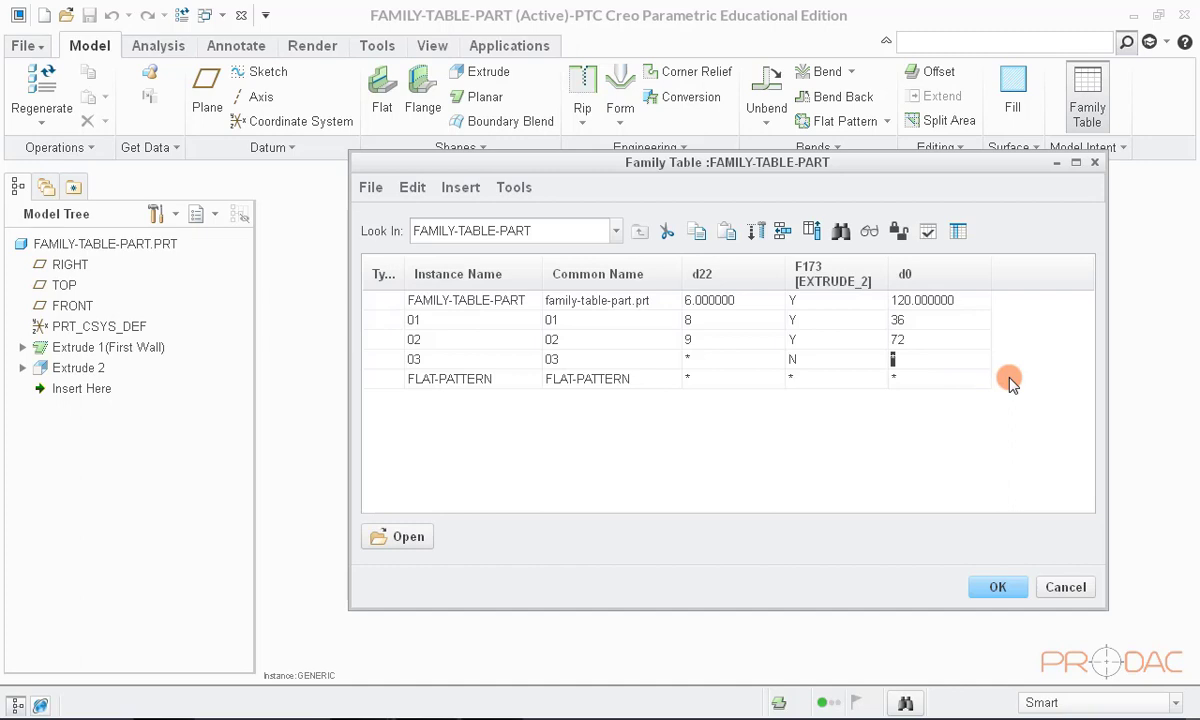
click(908, 402)
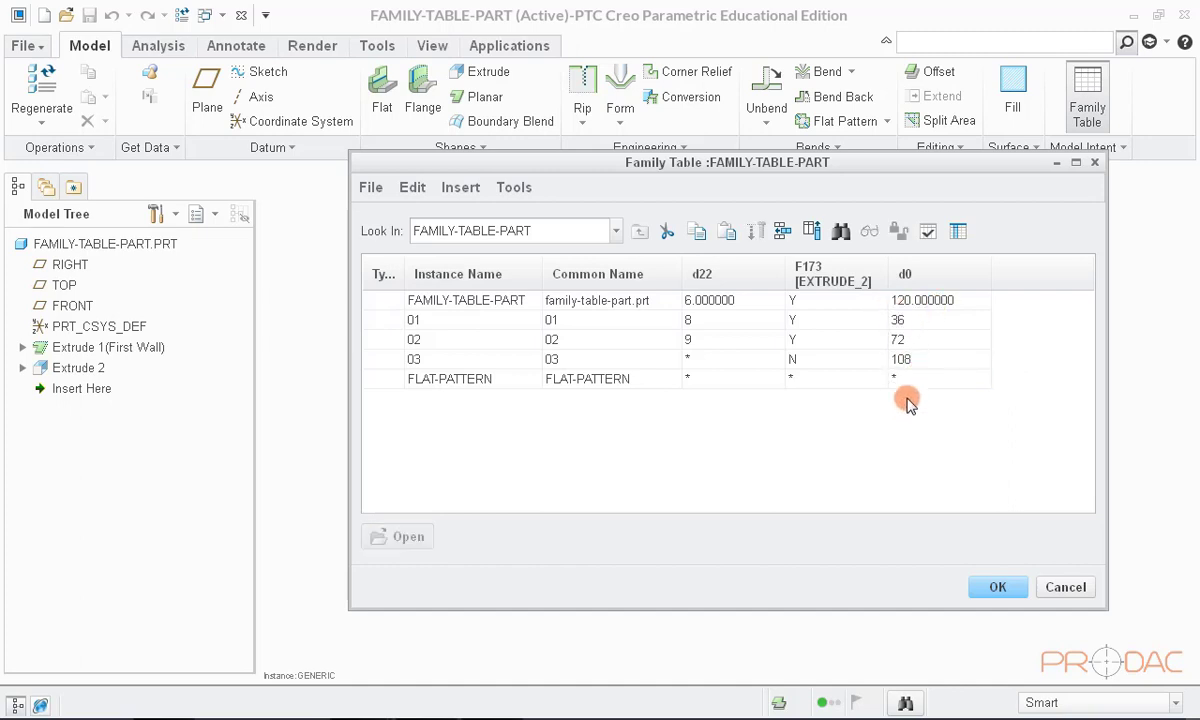
Step: Verify all four family table instances and close the verification dialog
click(927, 232)
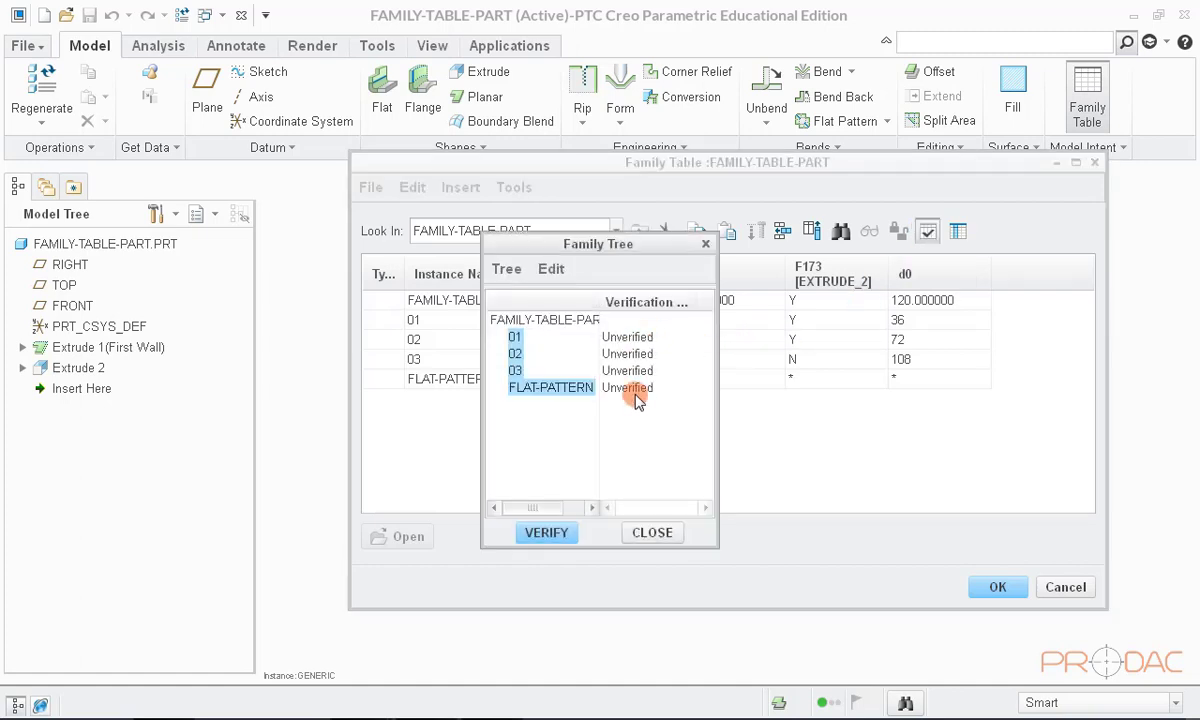
click(547, 533)
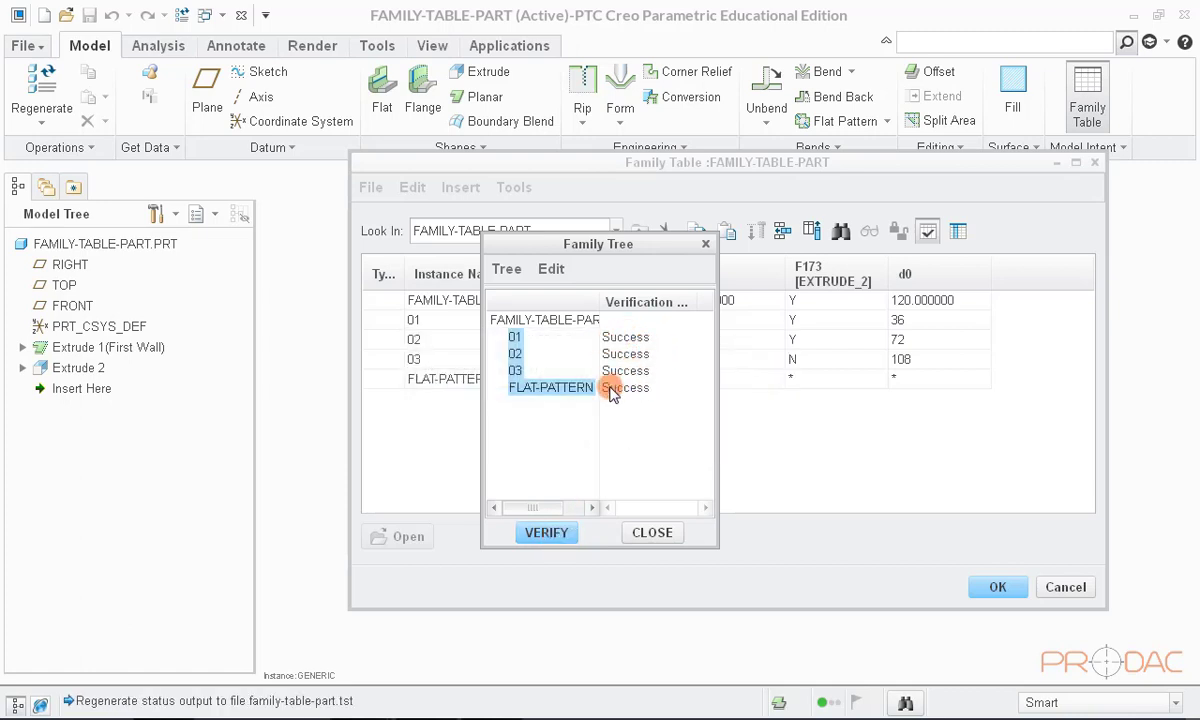
click(646, 531)
Step: Preview instance 01 from the family table and close the preview
click(493, 319)
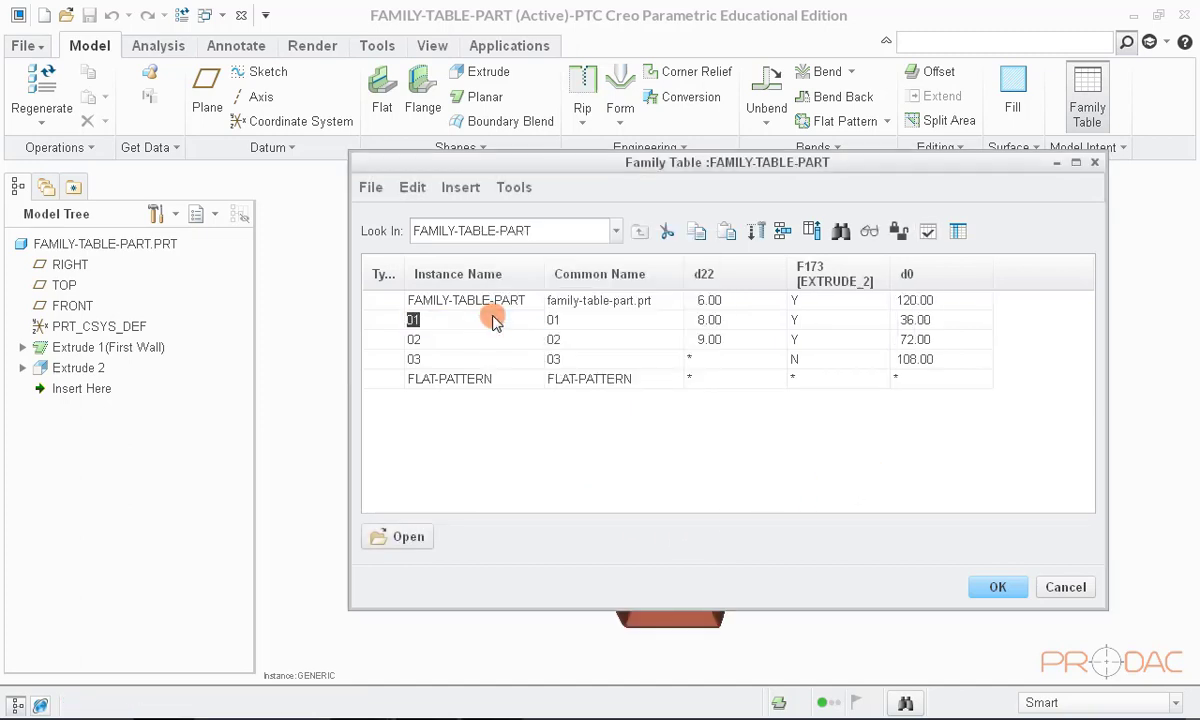
click(870, 232)
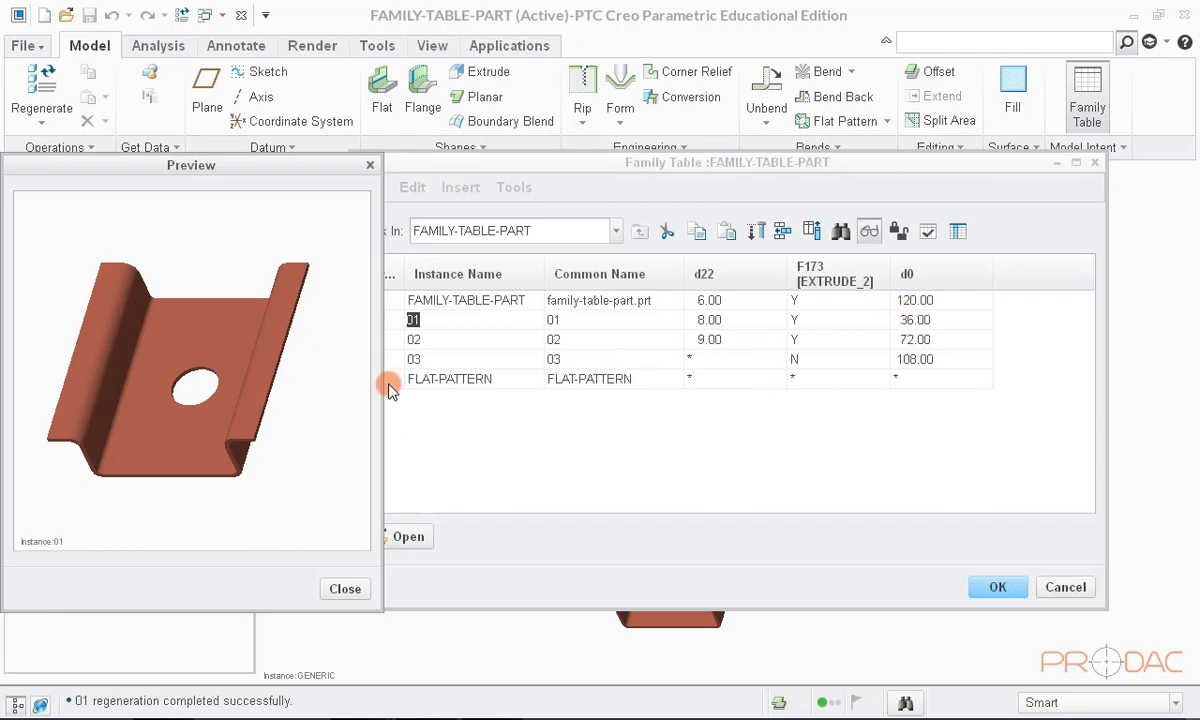
middle_drag(323, 423, 214, 367)
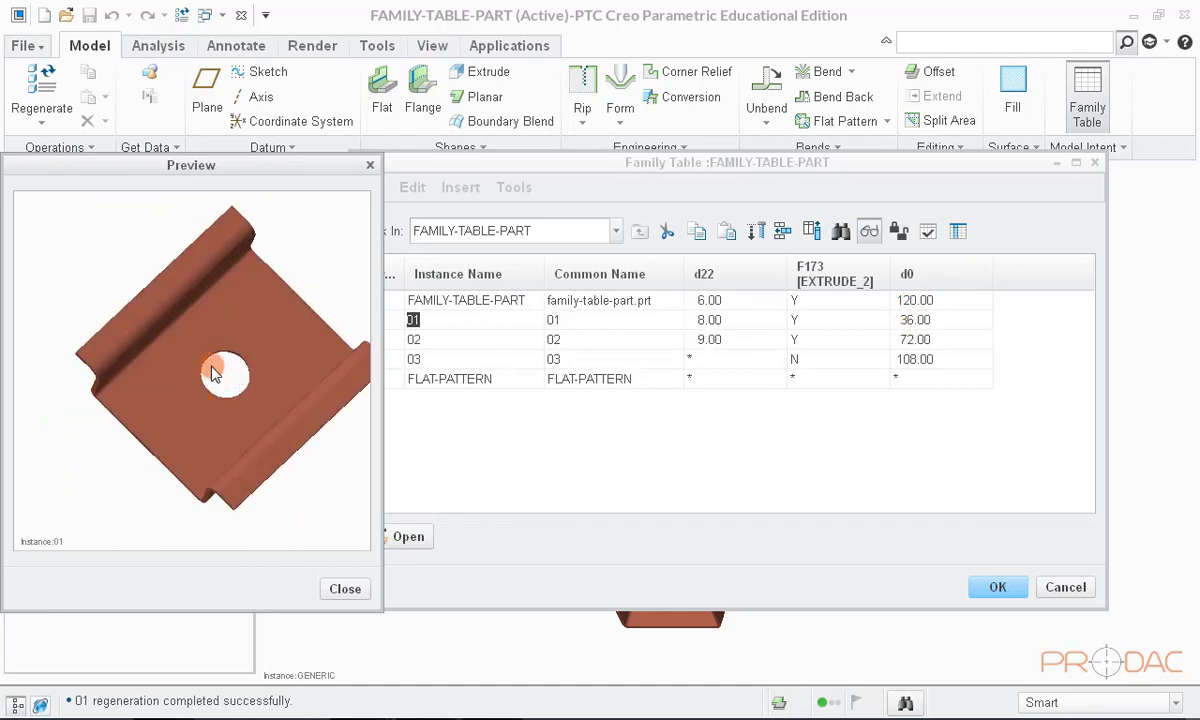
click(369, 165)
Step: Open instance 01 in its own window and regenerate the part
click(390, 536)
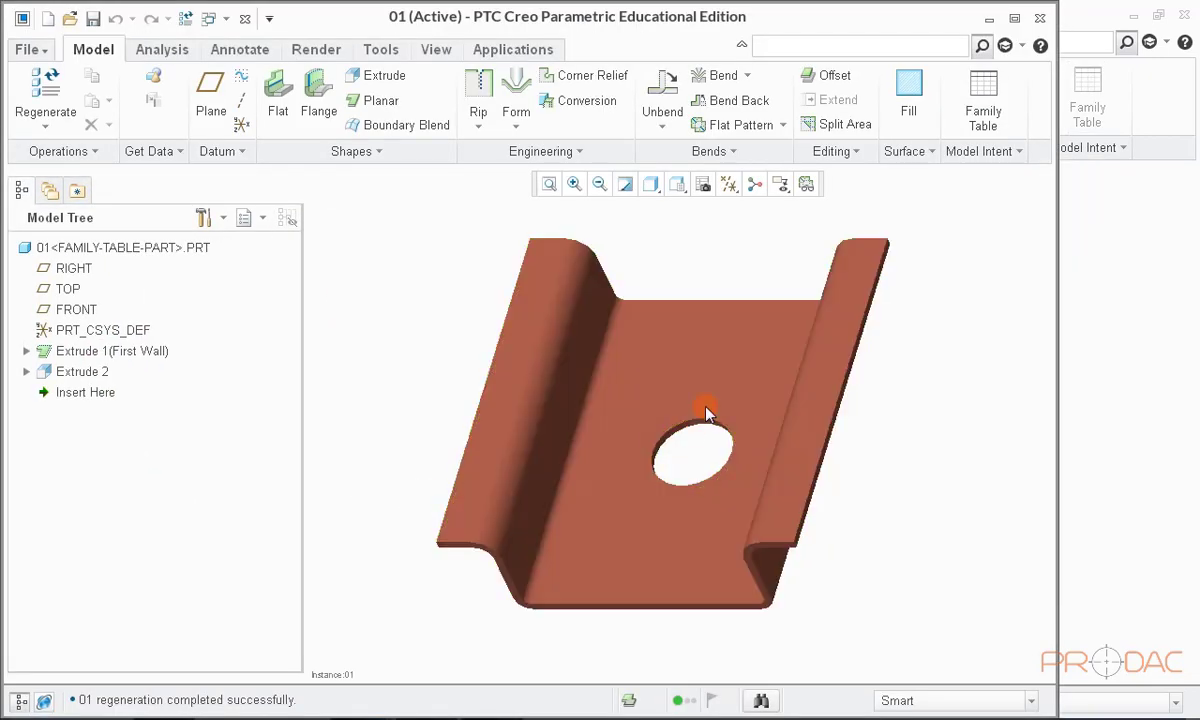
click(651, 427)
click(836, 313)
middle_drag(836, 313, 806, 326)
key(ctrl+d)
click(919, 268)
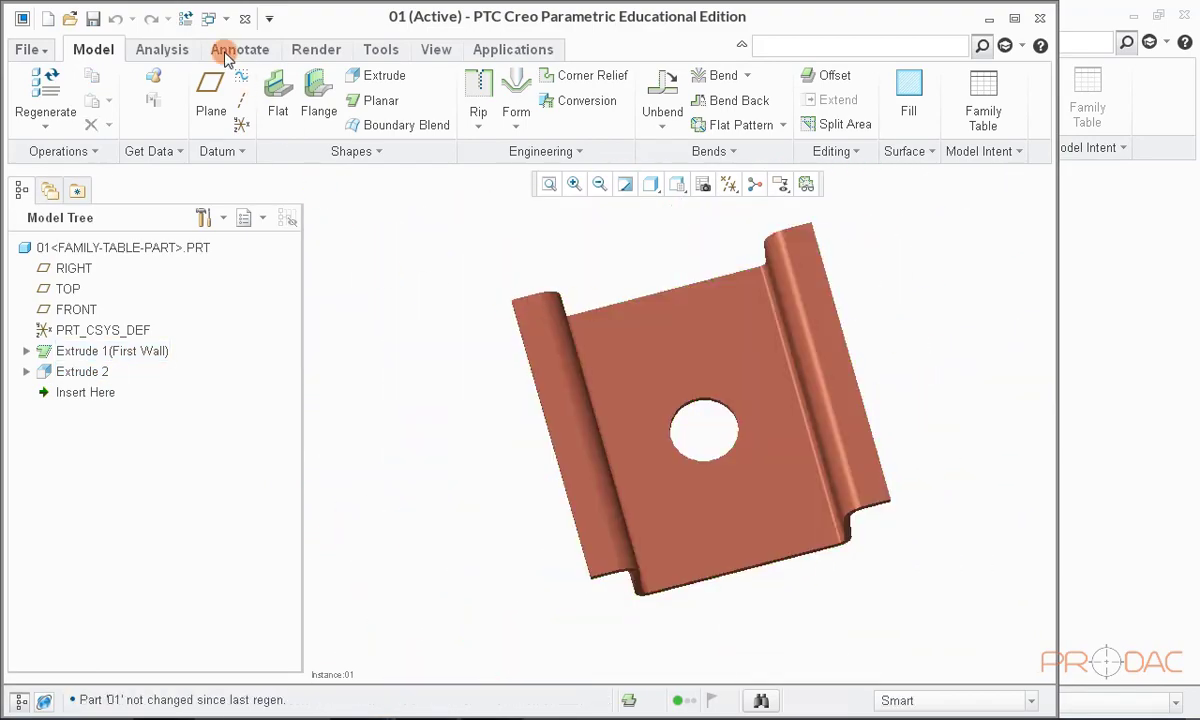
Step: Measure the length of the outer flange edge along the channel in instance 01
click(162, 49)
click(595, 125)
click(618, 180)
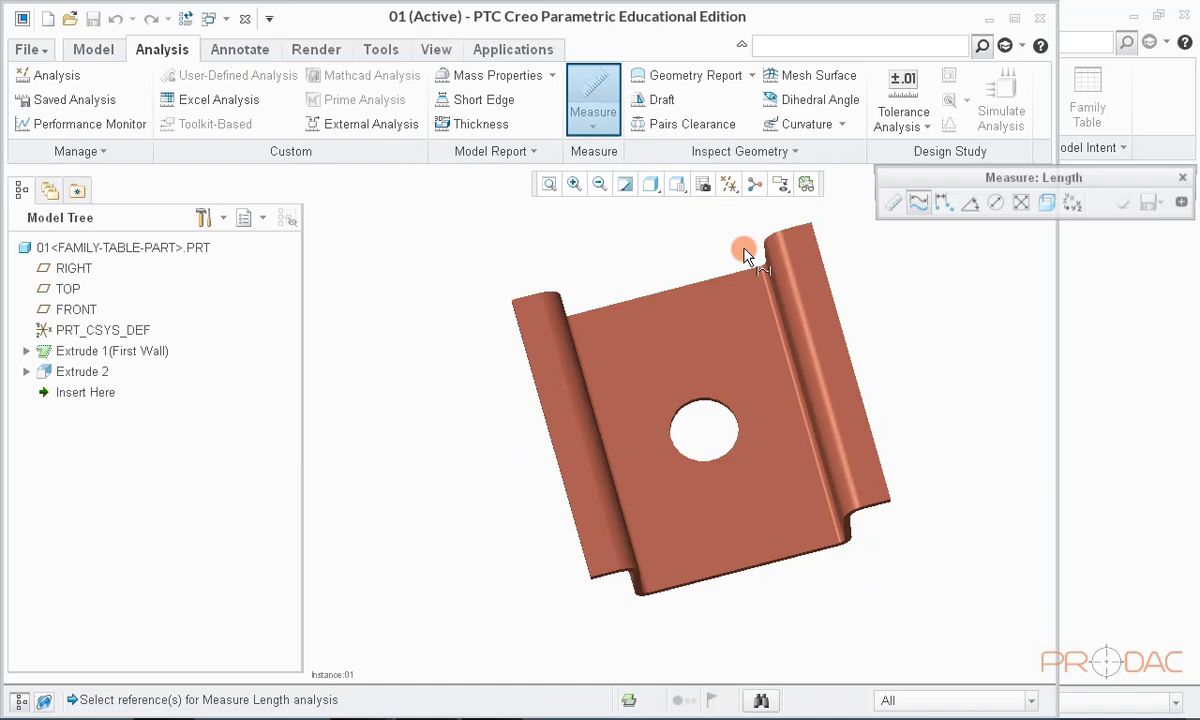
middle_drag(745, 249, 797, 248)
scroll(800, 300, up, 2)
click(805, 355)
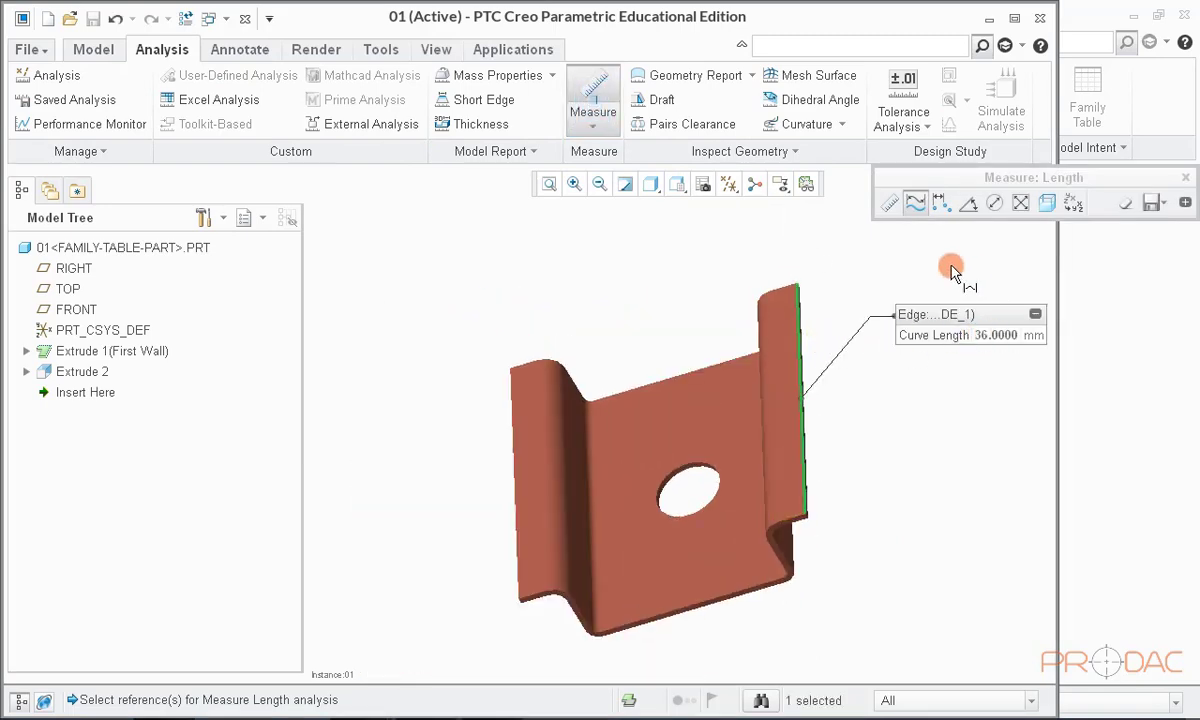
click(1184, 177)
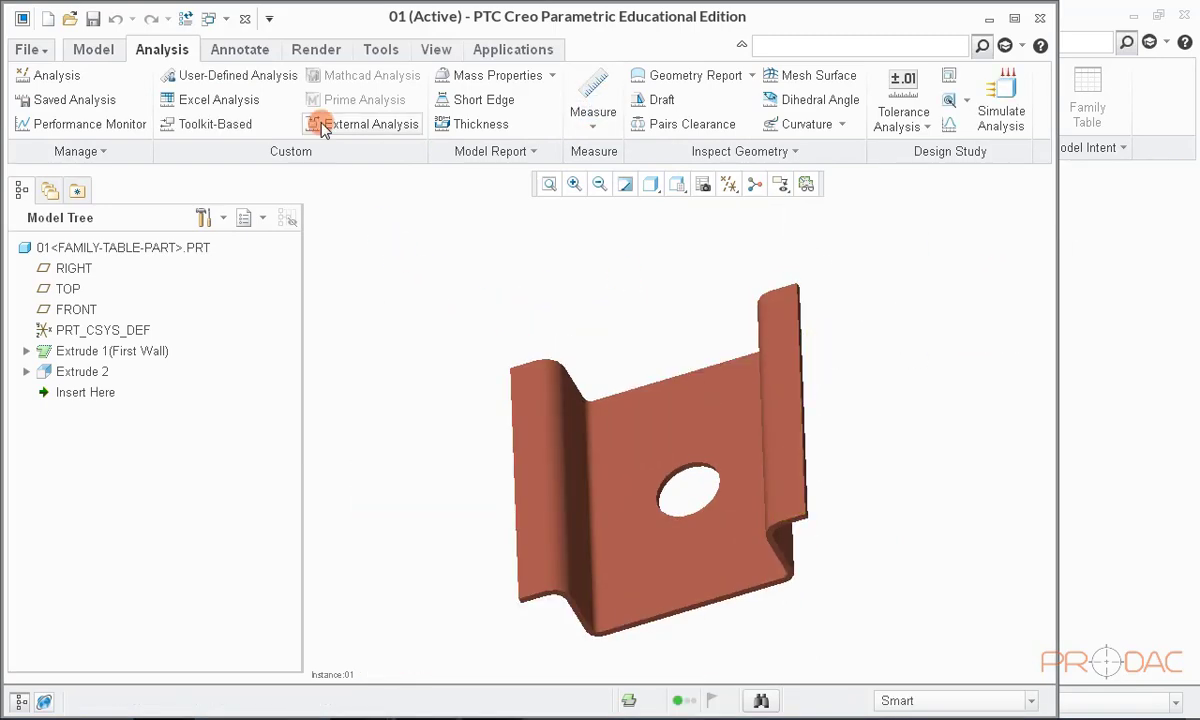
Step: Close the instance 01 window and preview instances 02 and 03 from the generic part's family table
click(244, 18)
click(1087, 100)
click(440, 340)
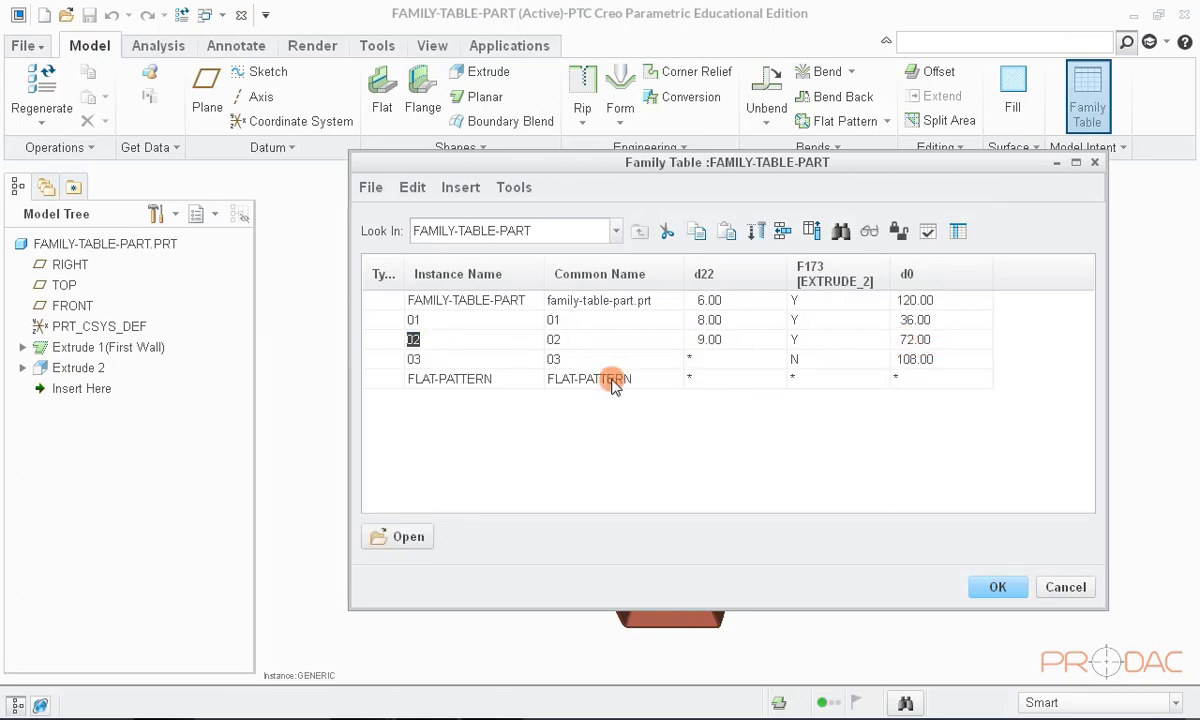
click(869, 232)
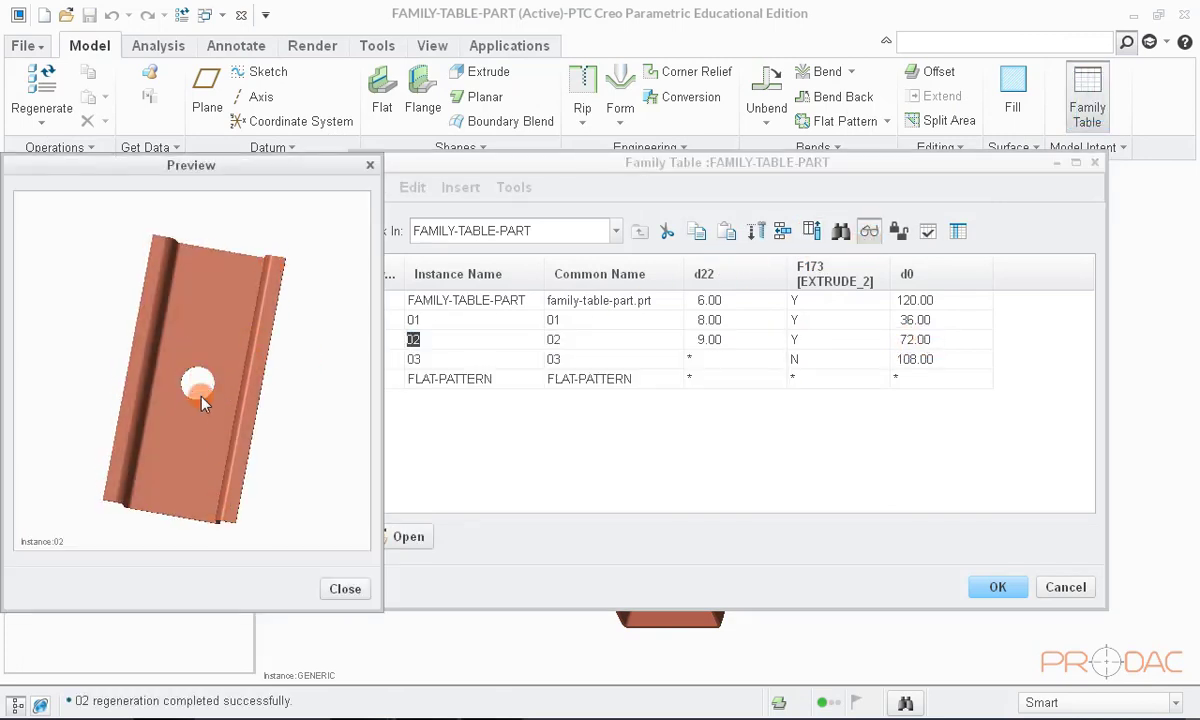
click(345, 588)
click(413, 359)
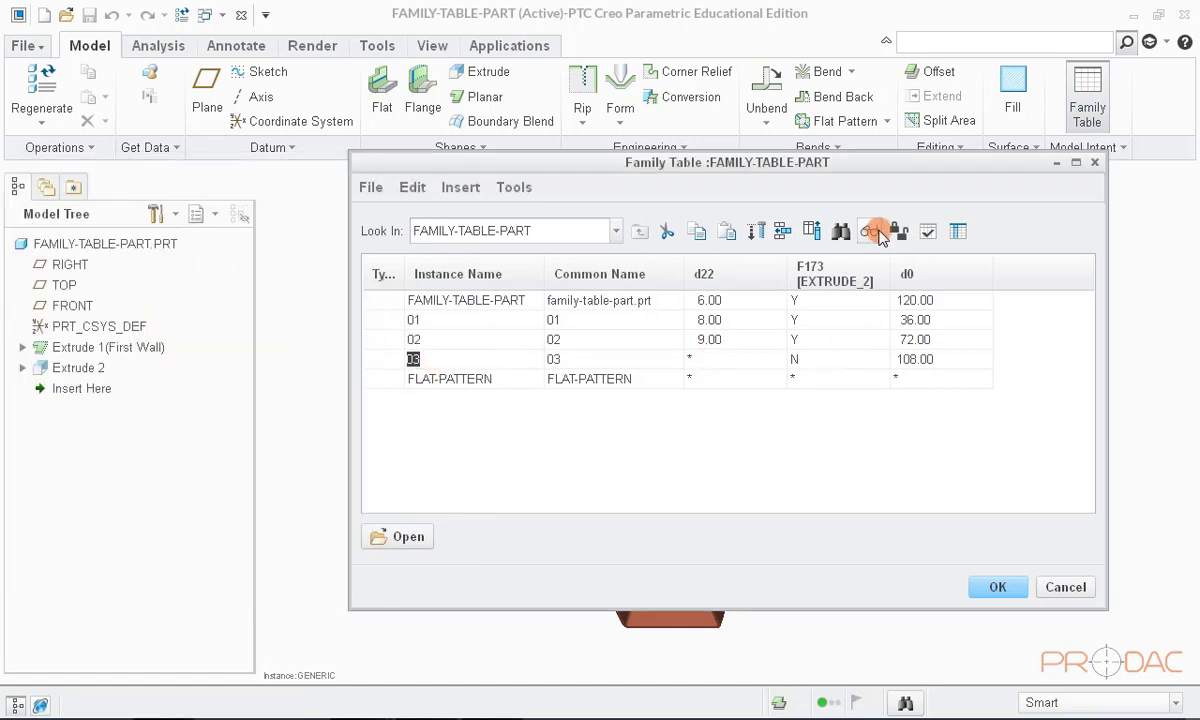
click(870, 232)
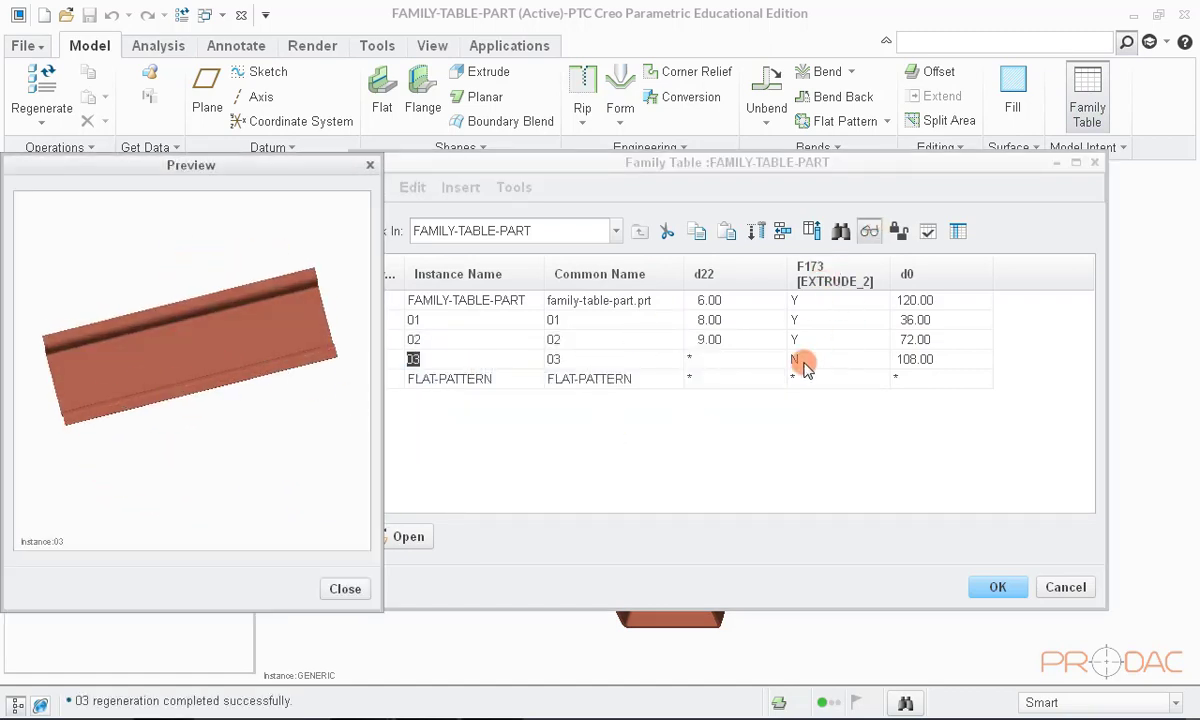
Step: Inspect instance 03 from another angle in the preview, close the preview and accept the family table
middle_drag(305, 380, 210, 362)
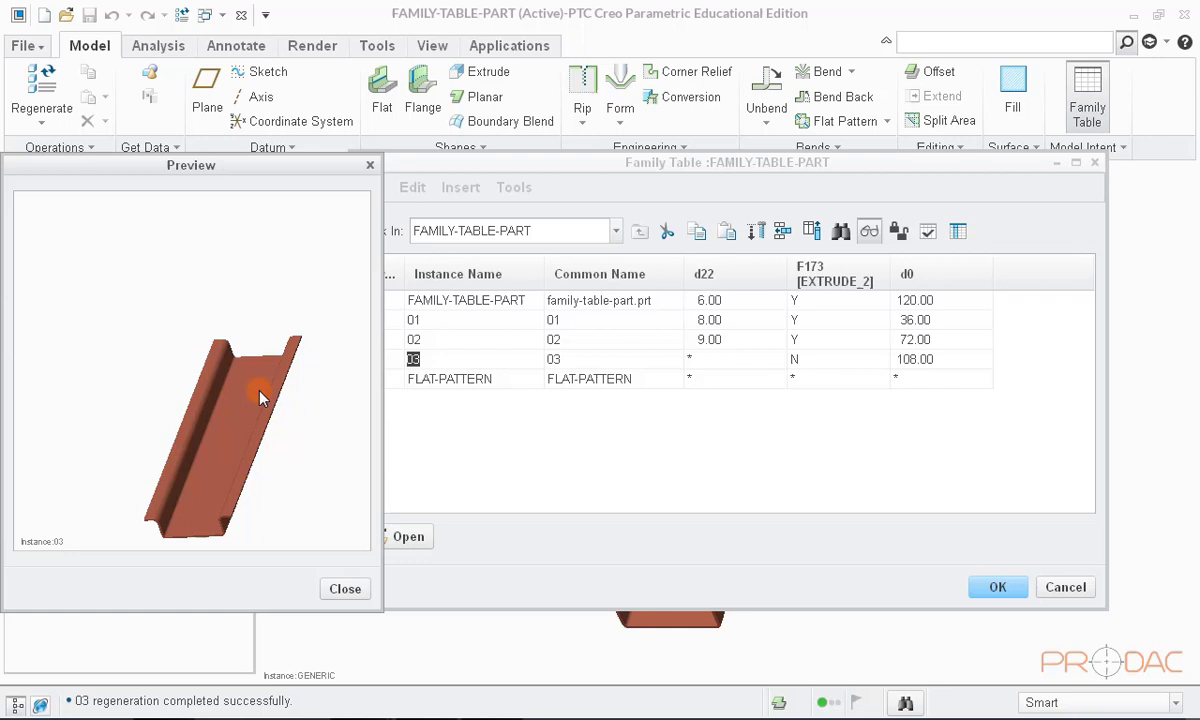
click(345, 588)
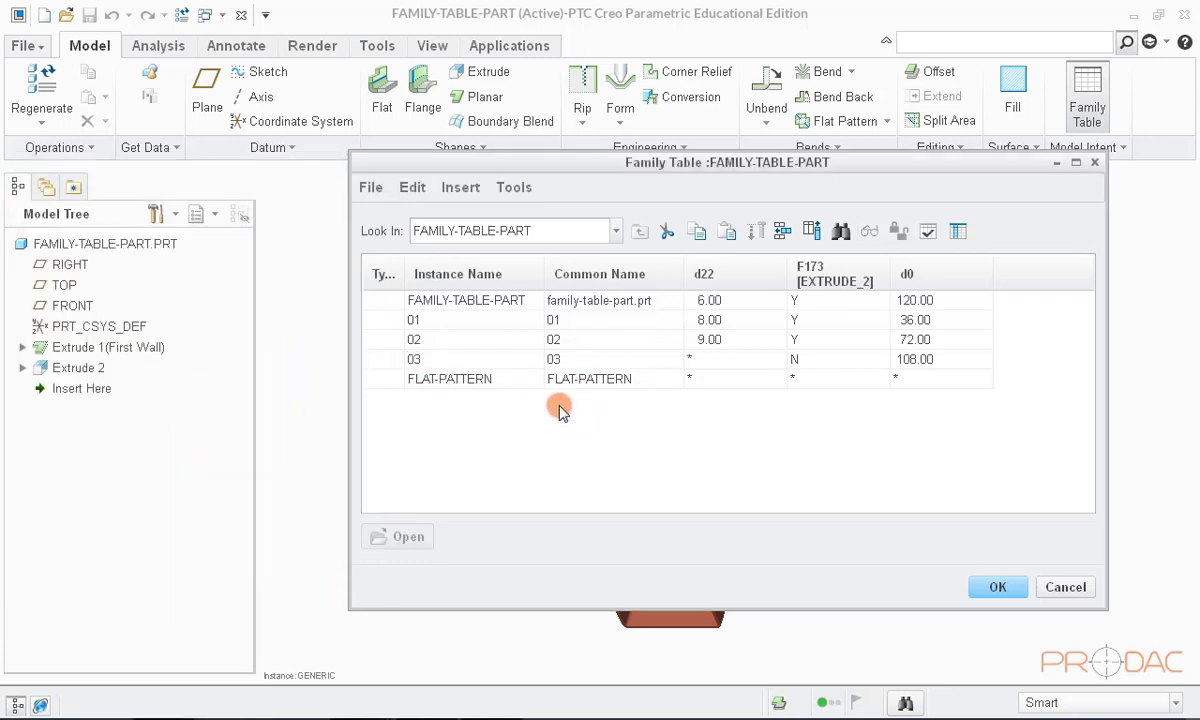
click(992, 584)
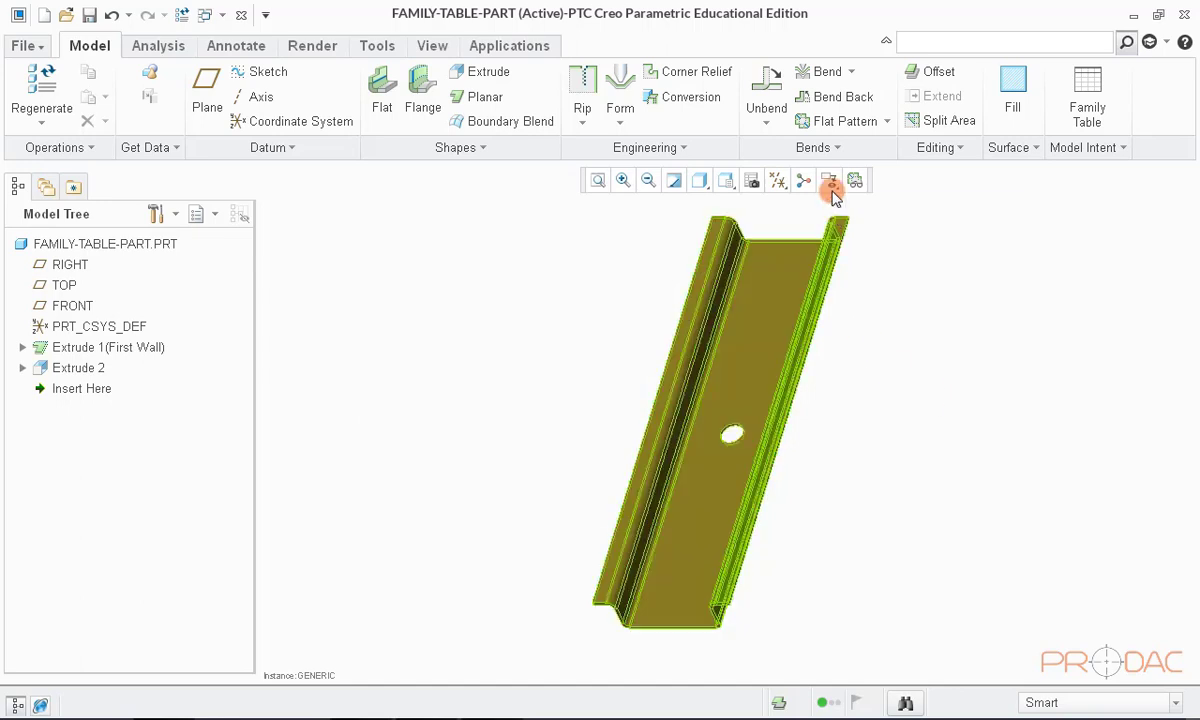
Step: Create a flat pattern of the channel and move the model tree's insertion point above the flat pattern feature
click(838, 124)
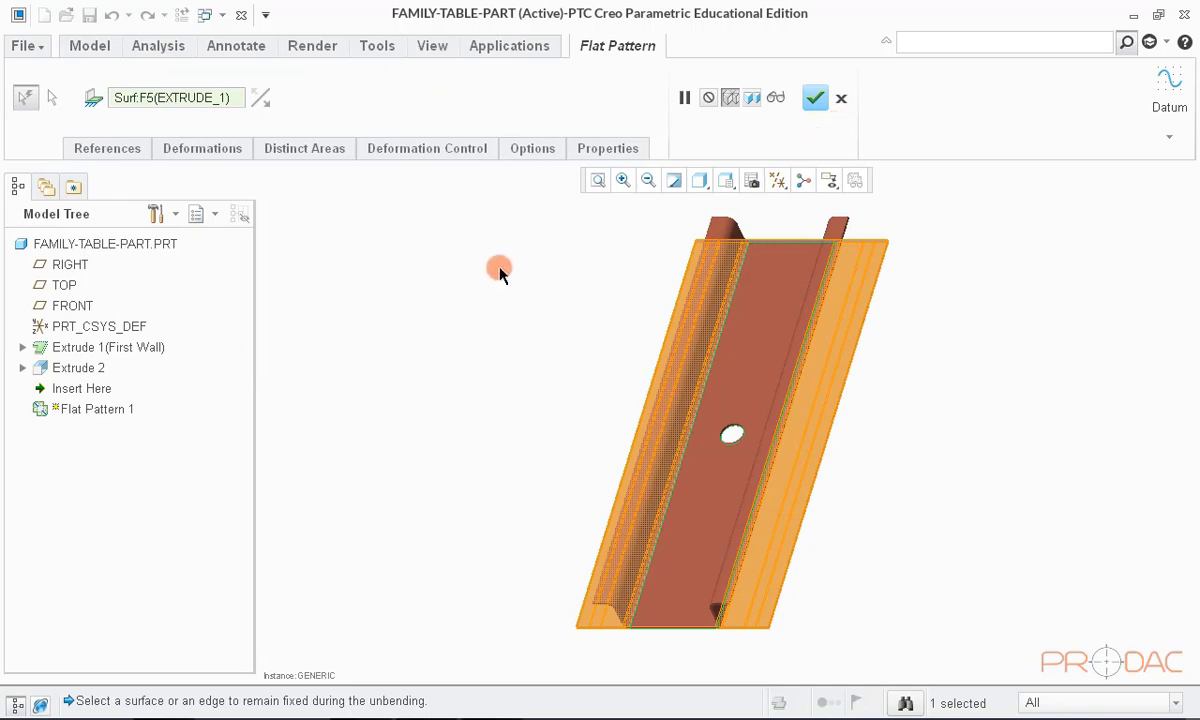
click(815, 97)
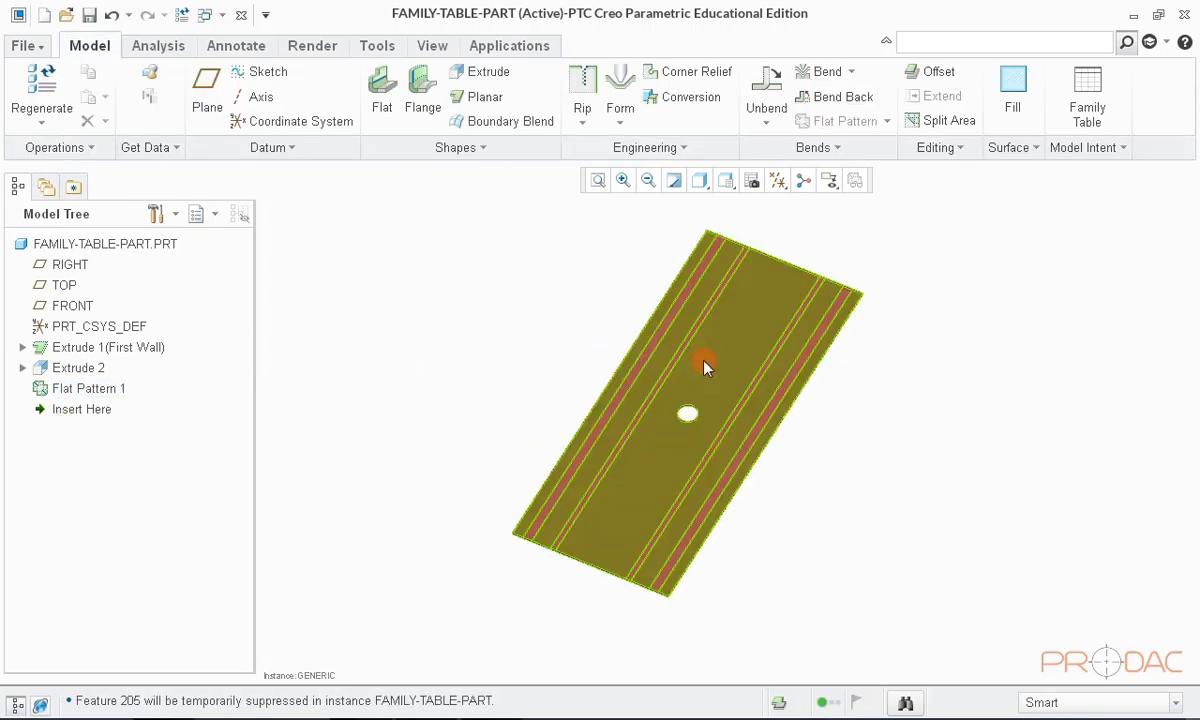
drag(80, 410, 80, 387)
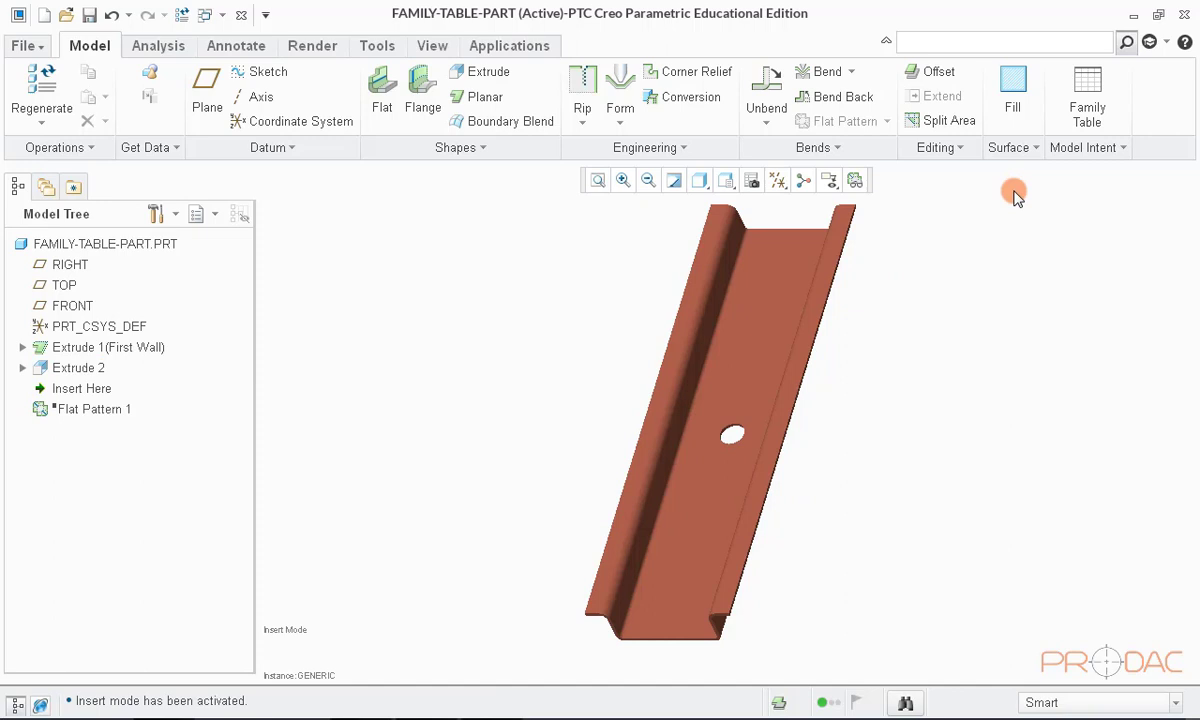
Step: Add the Flat Pattern 1 feature as a new column in the part's family table
click(1088, 108)
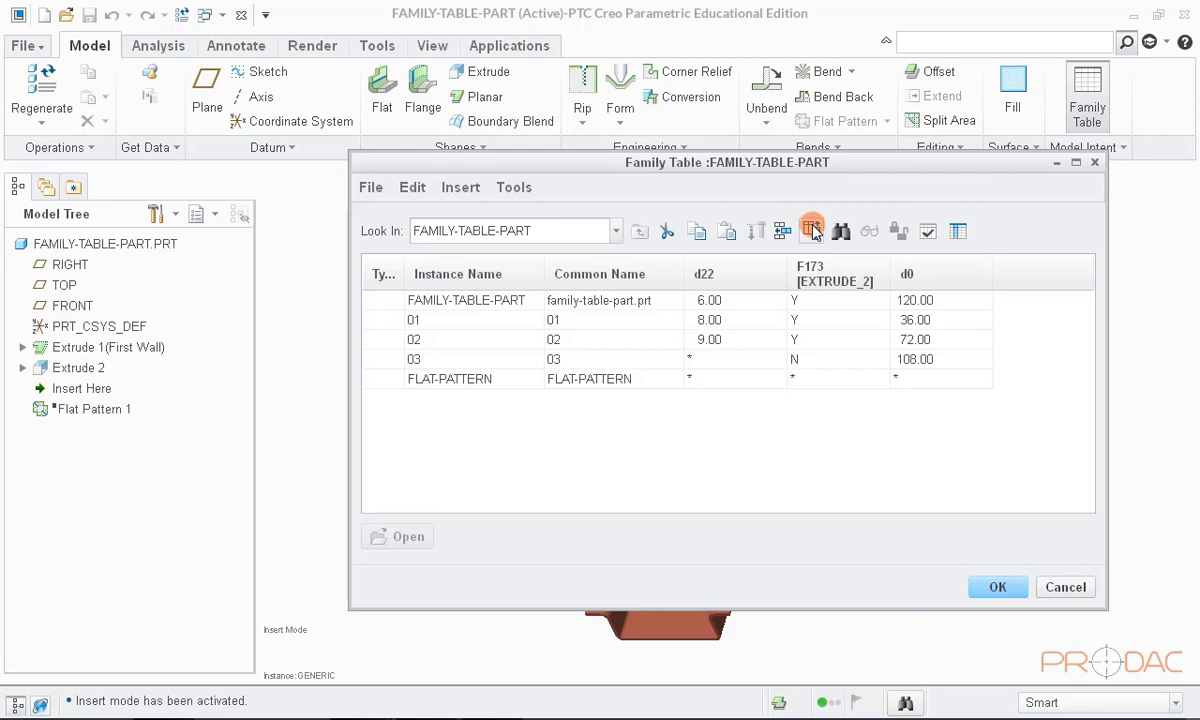
click(813, 231)
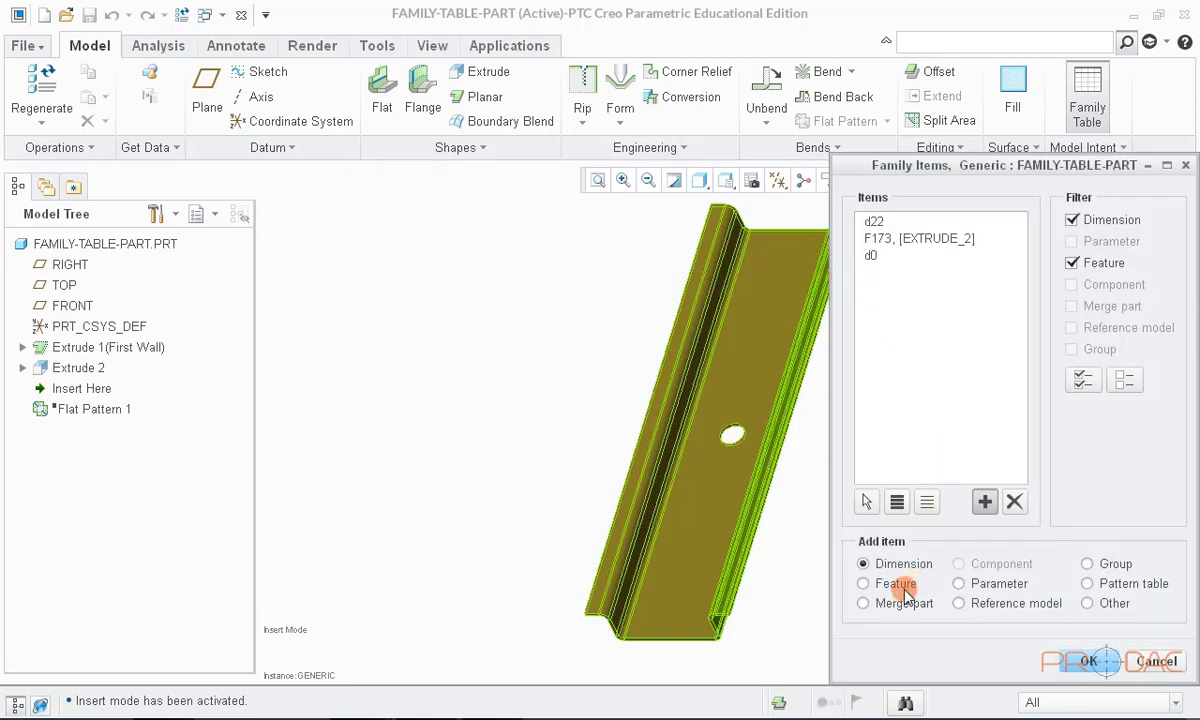
click(864, 584)
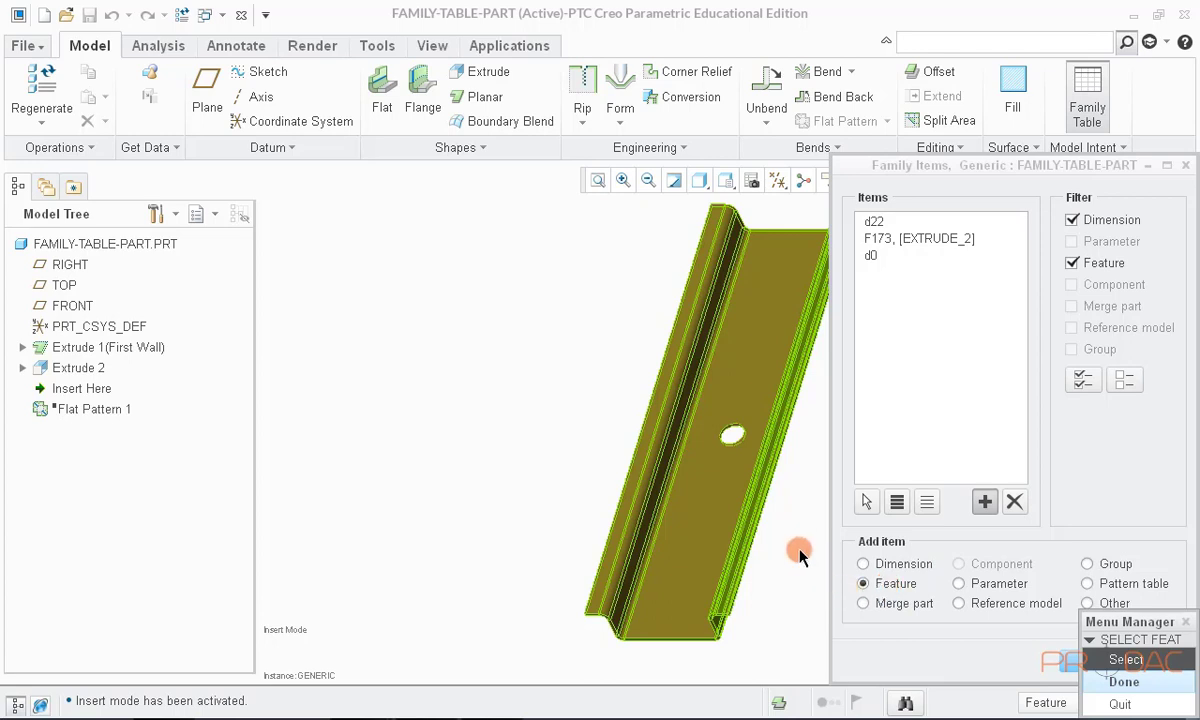
click(82, 412)
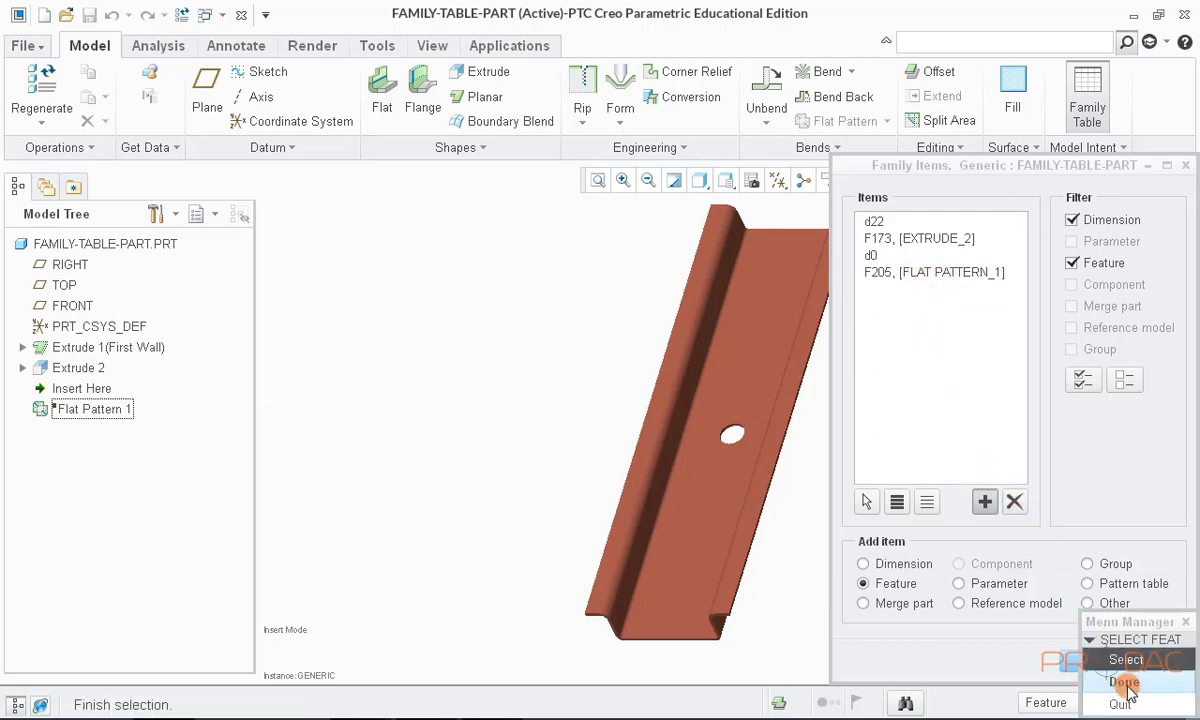
click(1124, 683)
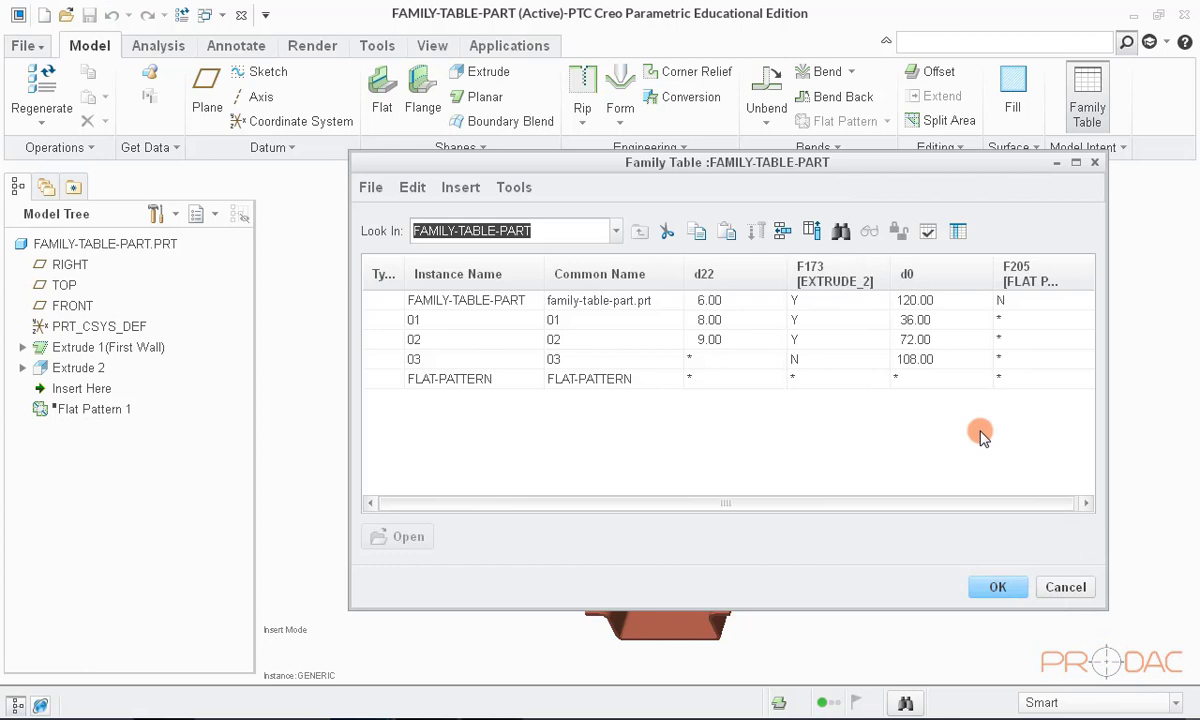
Step: Set the flat pattern column to N for instances 01, 02 and 03, and to Y for FLAT-PATTERN
click(1018, 317)
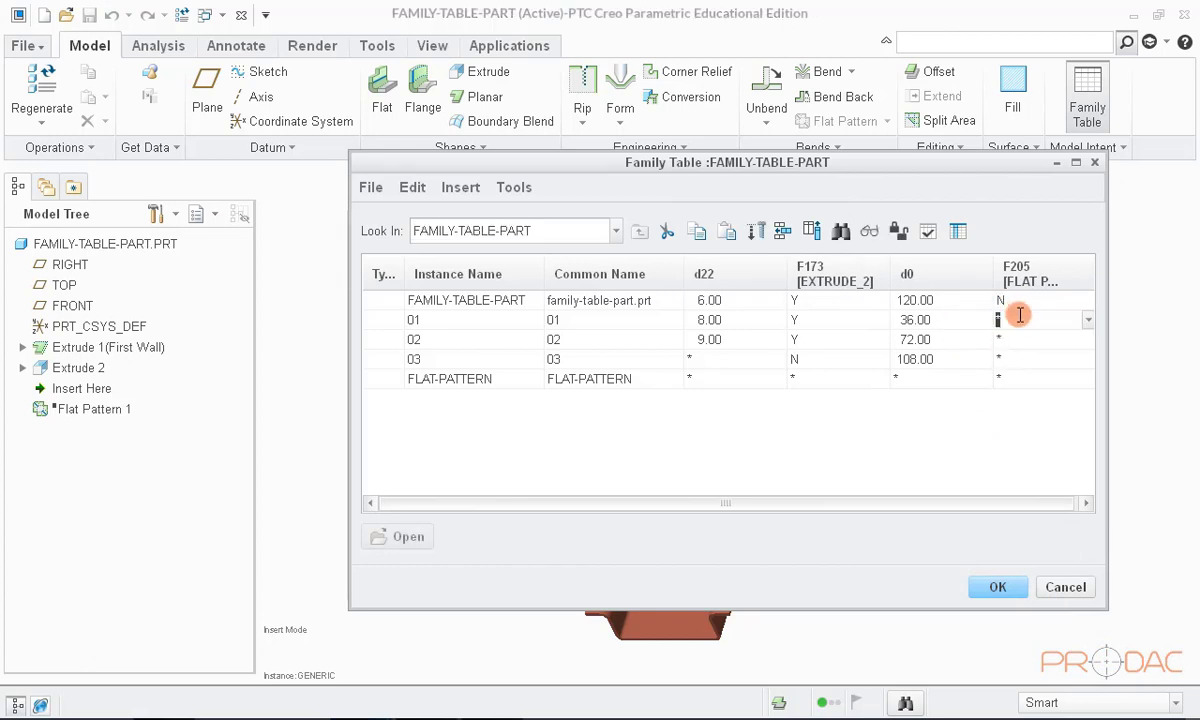
click(1083, 316)
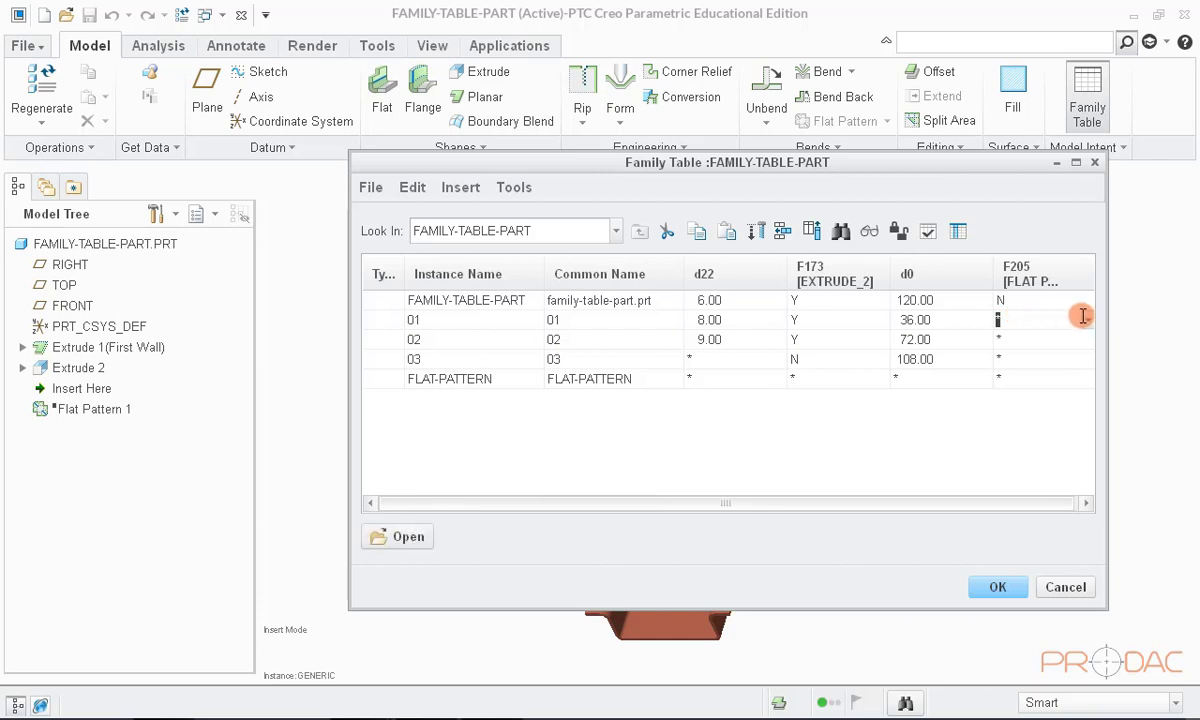
click(1040, 354)
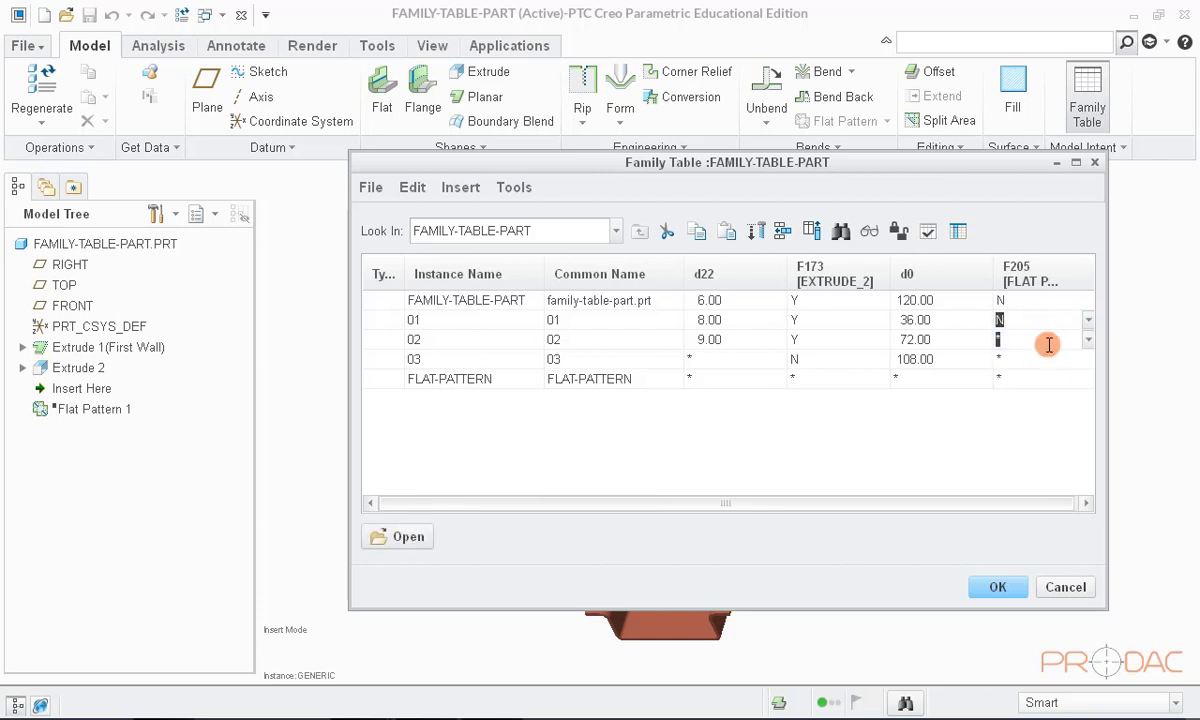
click(1080, 356)
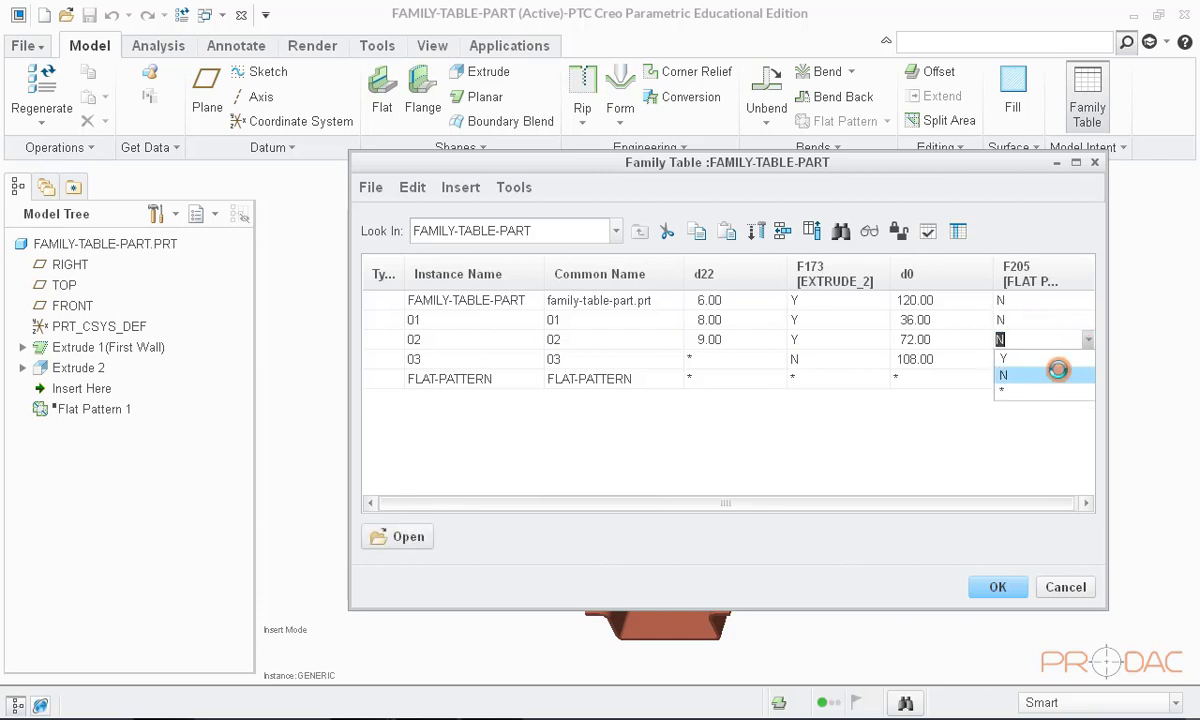
click(1066, 360)
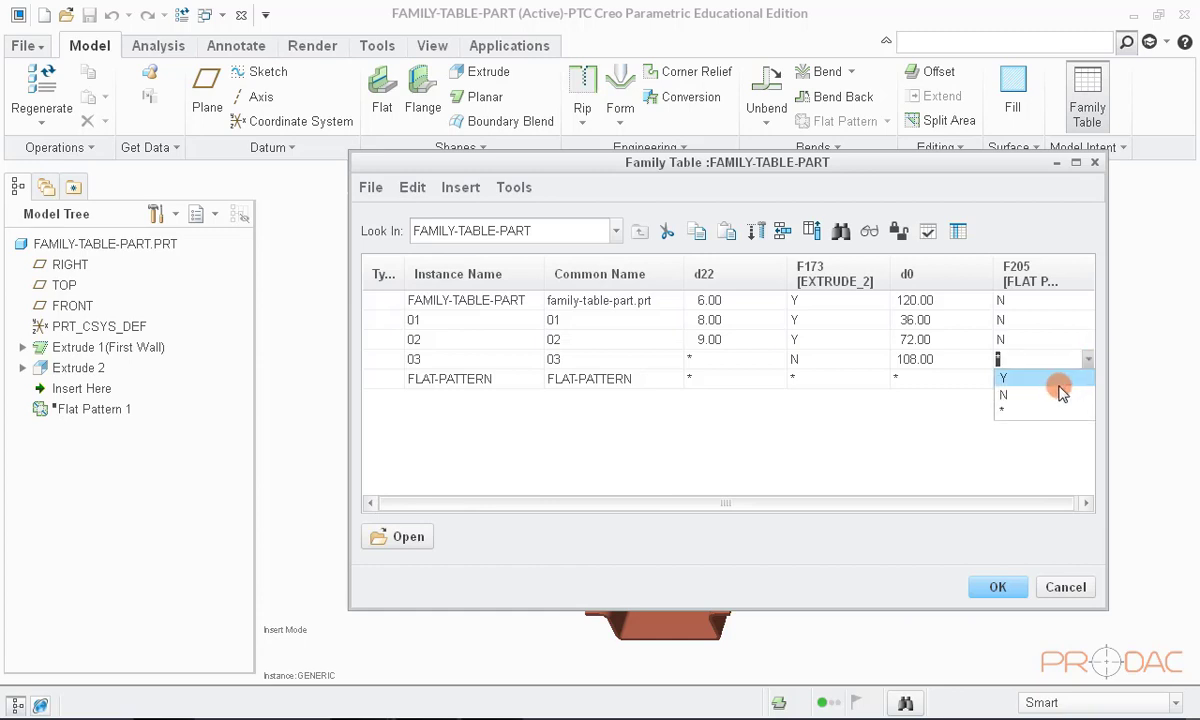
click(1058, 393)
click(1086, 386)
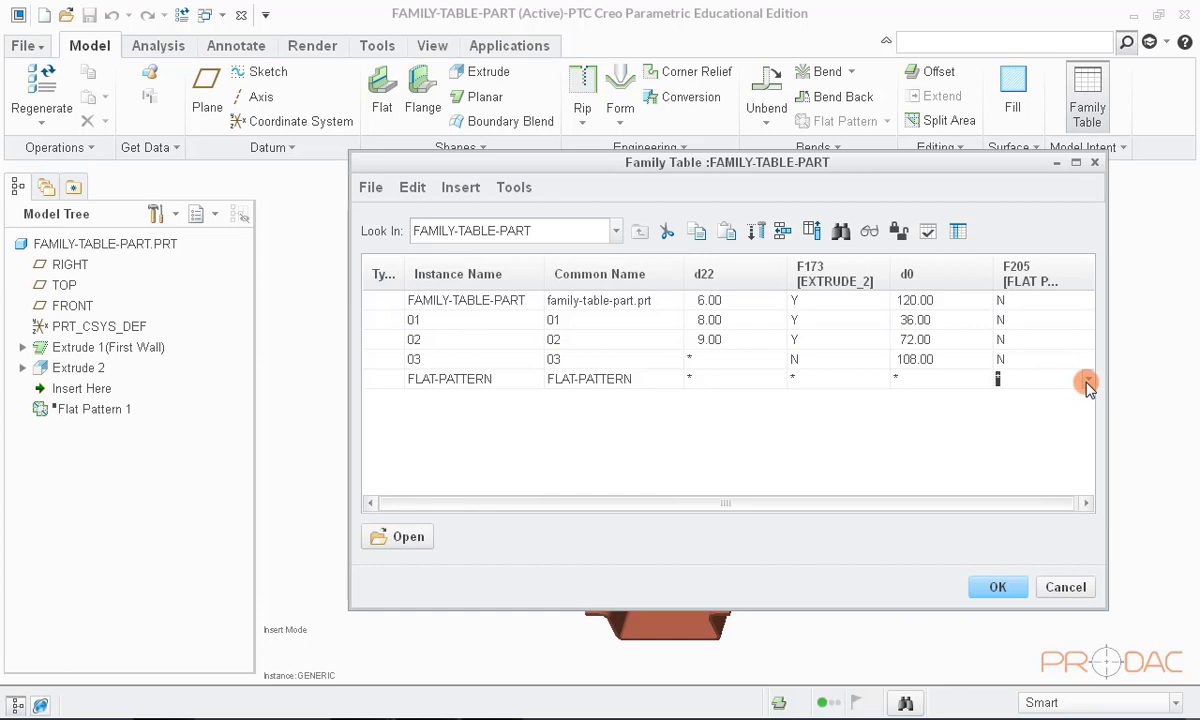
click(1088, 384)
click(1045, 396)
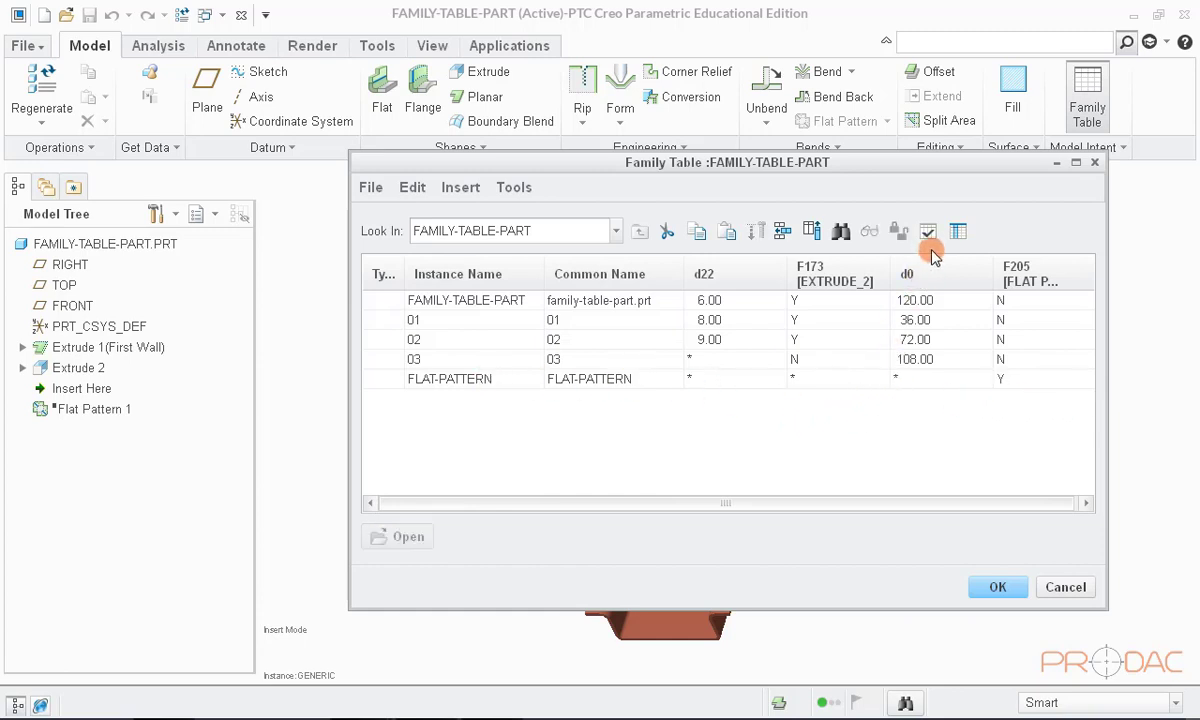
Step: Verify all family table instances and accept the table
click(928, 232)
click(549, 530)
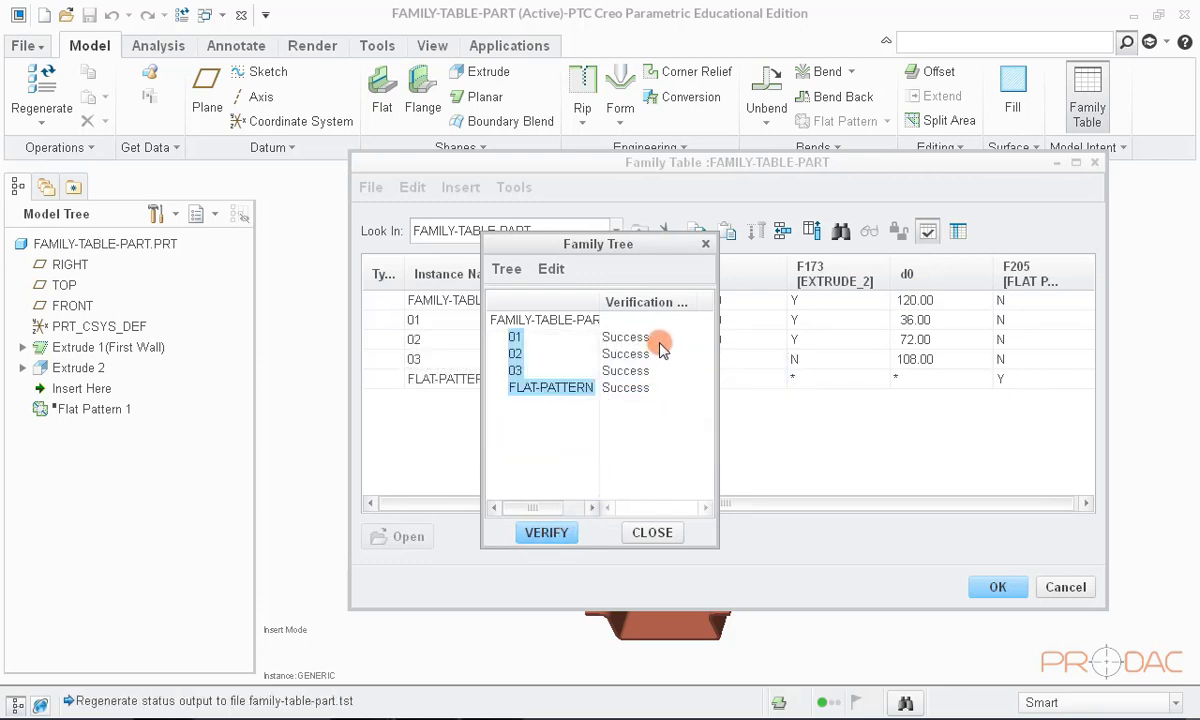
click(652, 532)
click(997, 587)
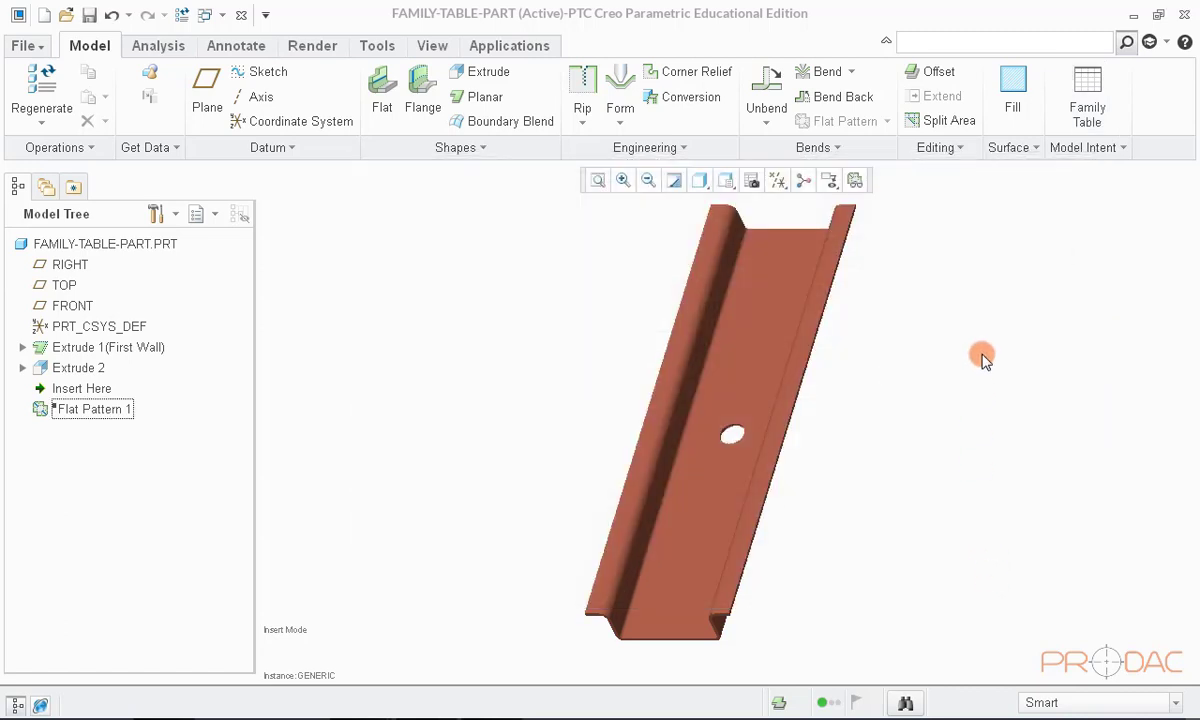
Step: Preview the FLAT-PATTERN instance from the family table, and close the preview and the table
click(1090, 105)
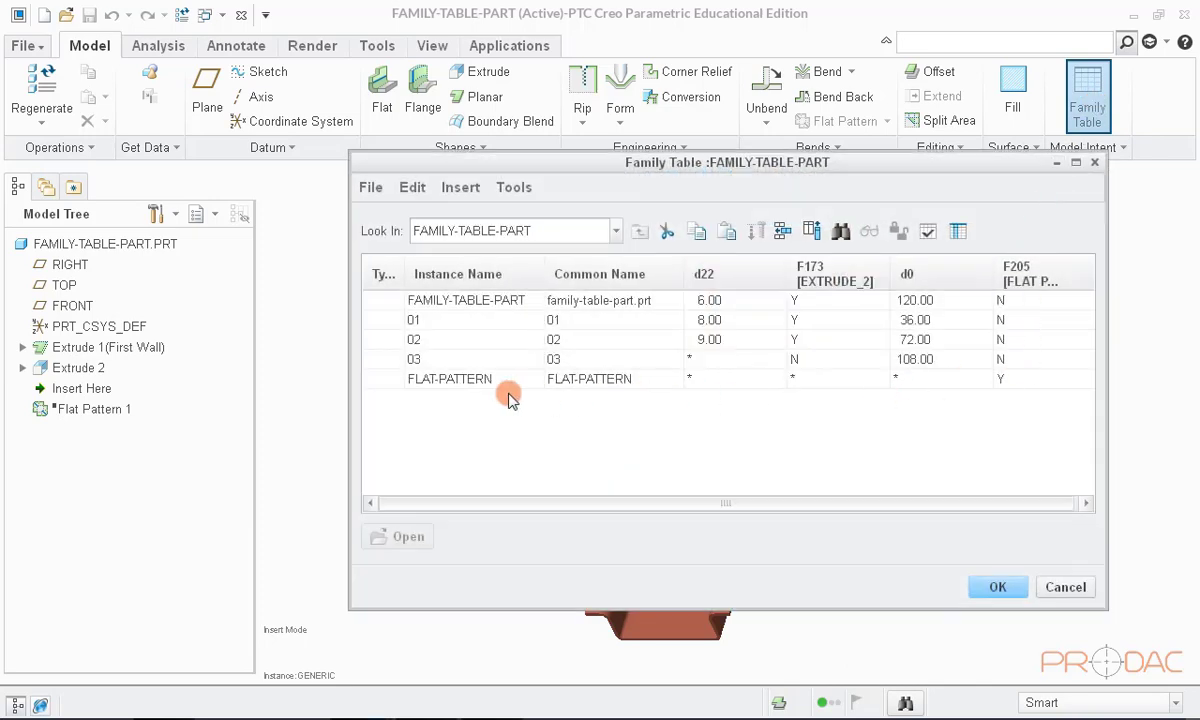
click(450, 380)
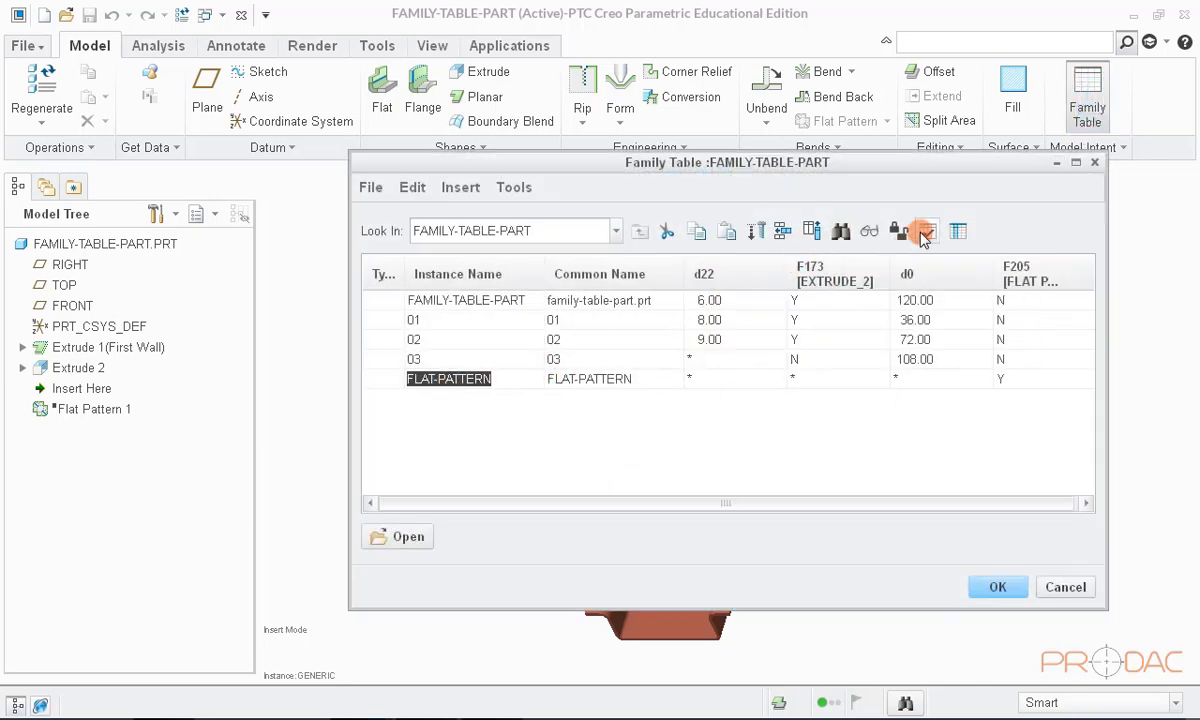
click(869, 231)
mouse_move(254, 388)
middle_down()
mouse_move(246, 340)
mouse_move(255, 365)
middle_up()
click(345, 588)
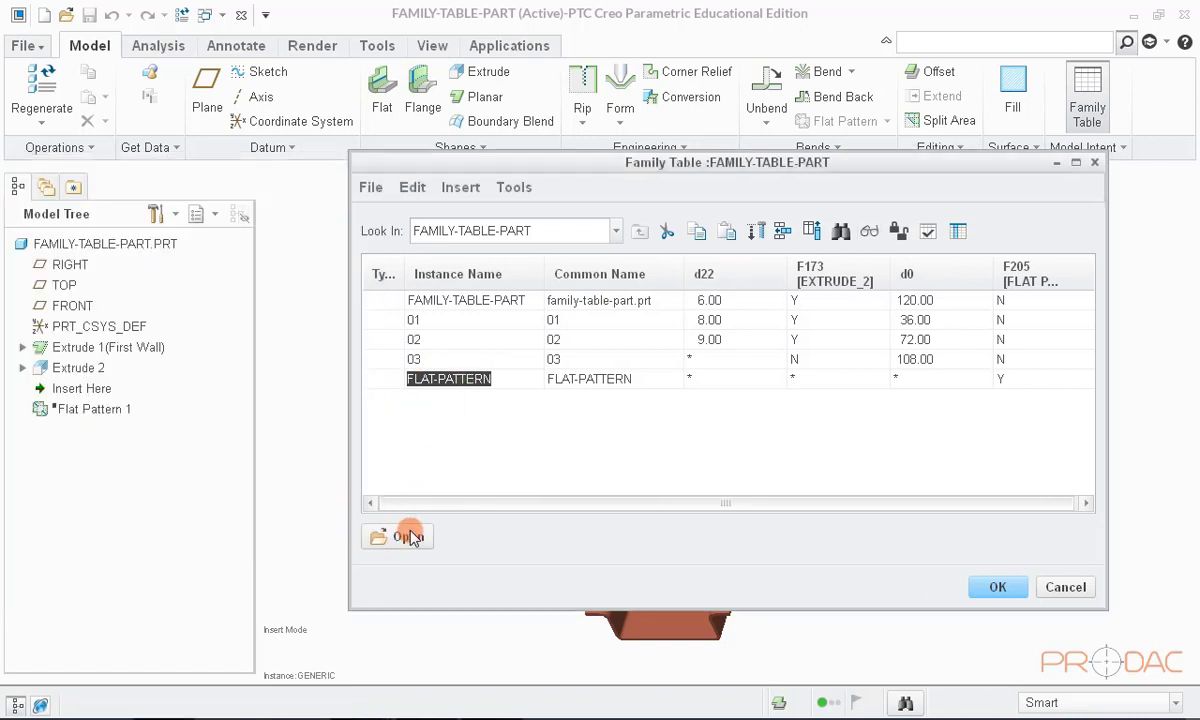
click(1066, 587)
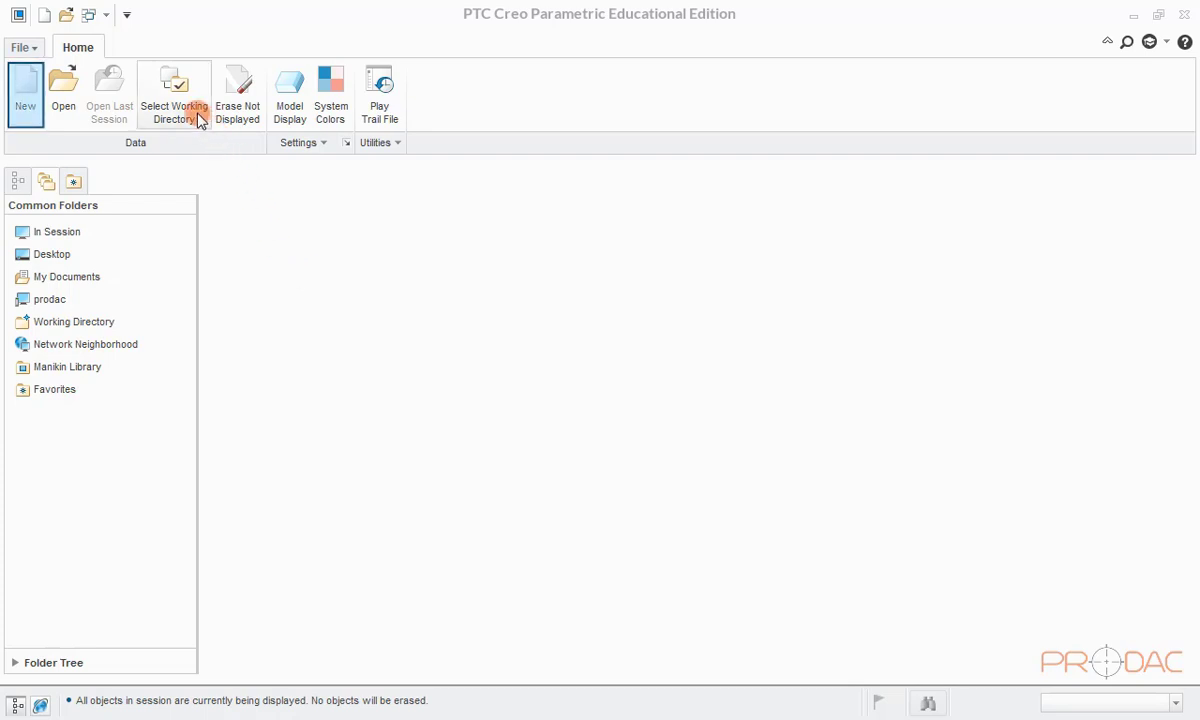
Step: Create a new design assembly named assembly-family-table using the mmns_asm_design template instead of the default
click(25, 95)
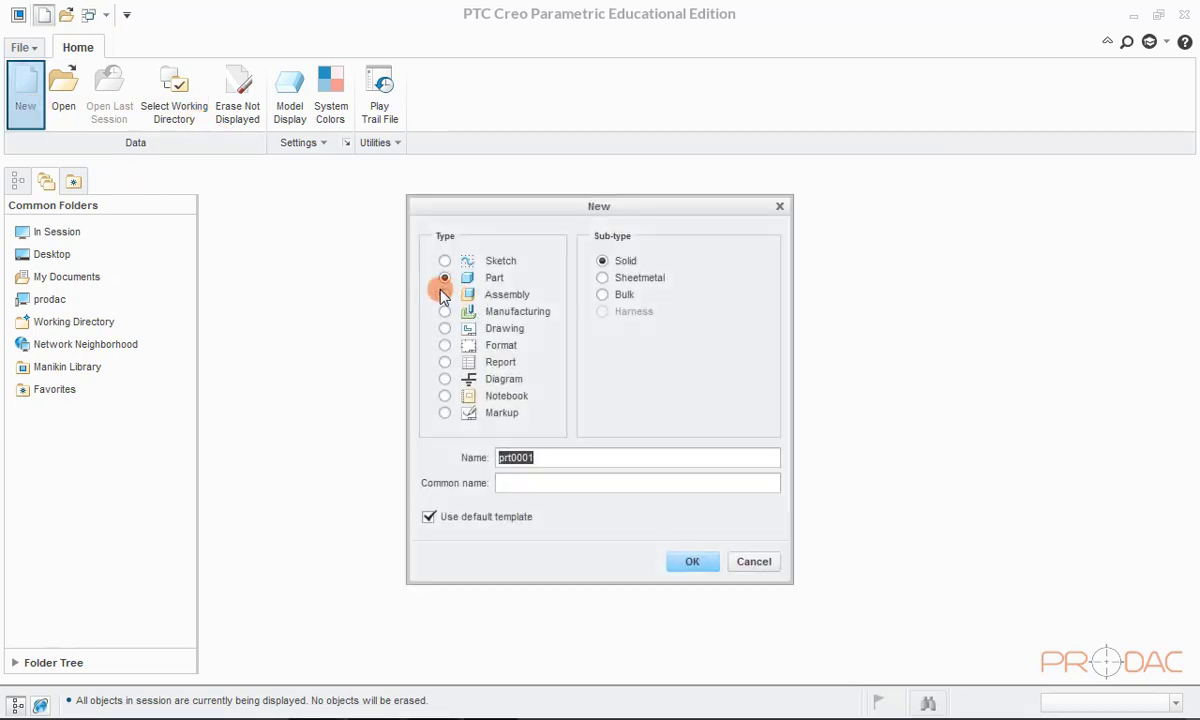
click(444, 294)
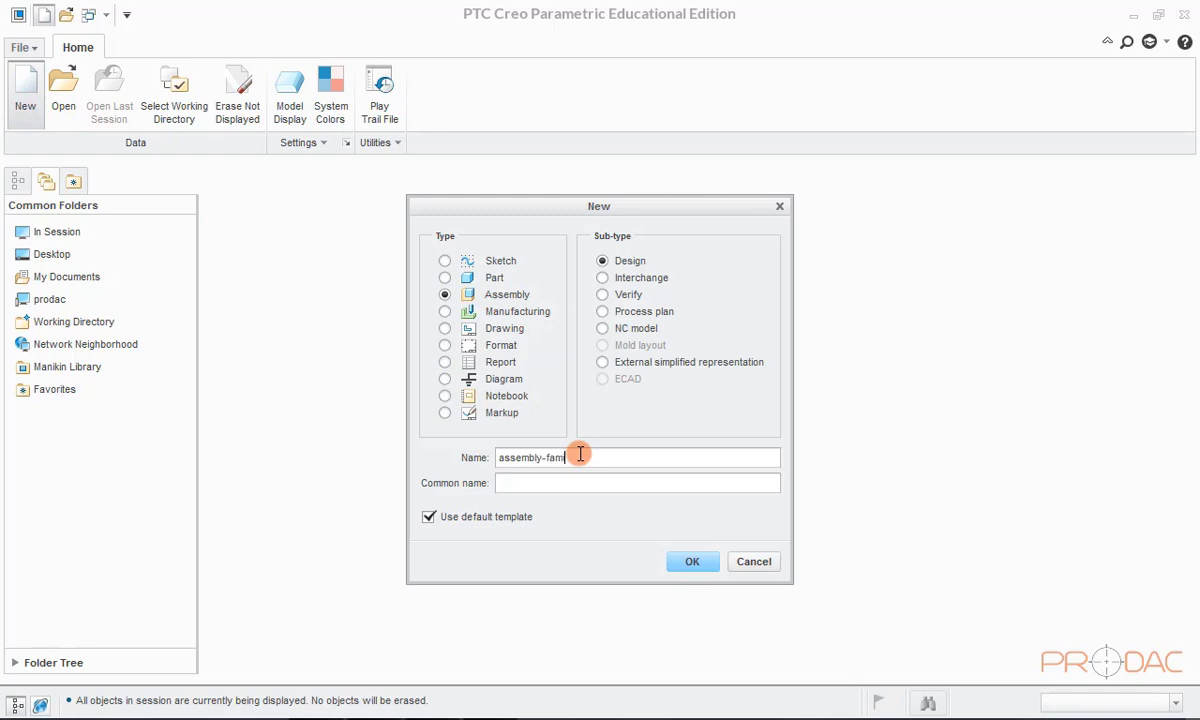
click(428, 516)
click(690, 561)
scroll(729, 303, down, 2)
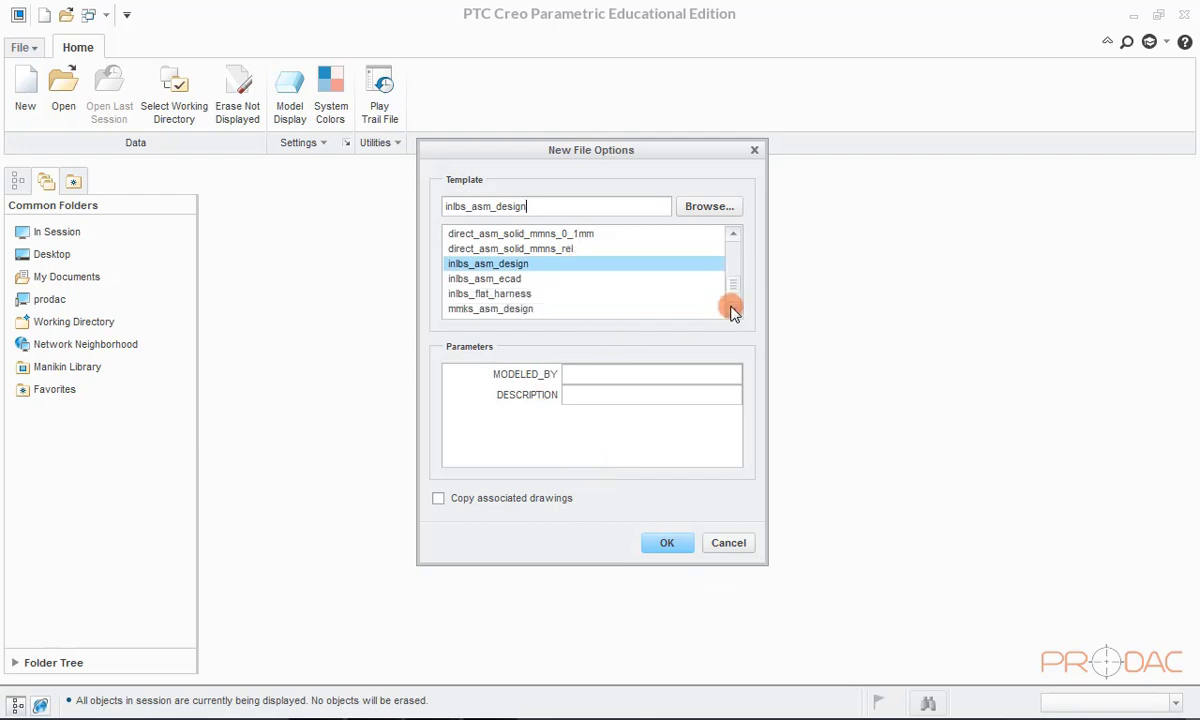
click(490, 308)
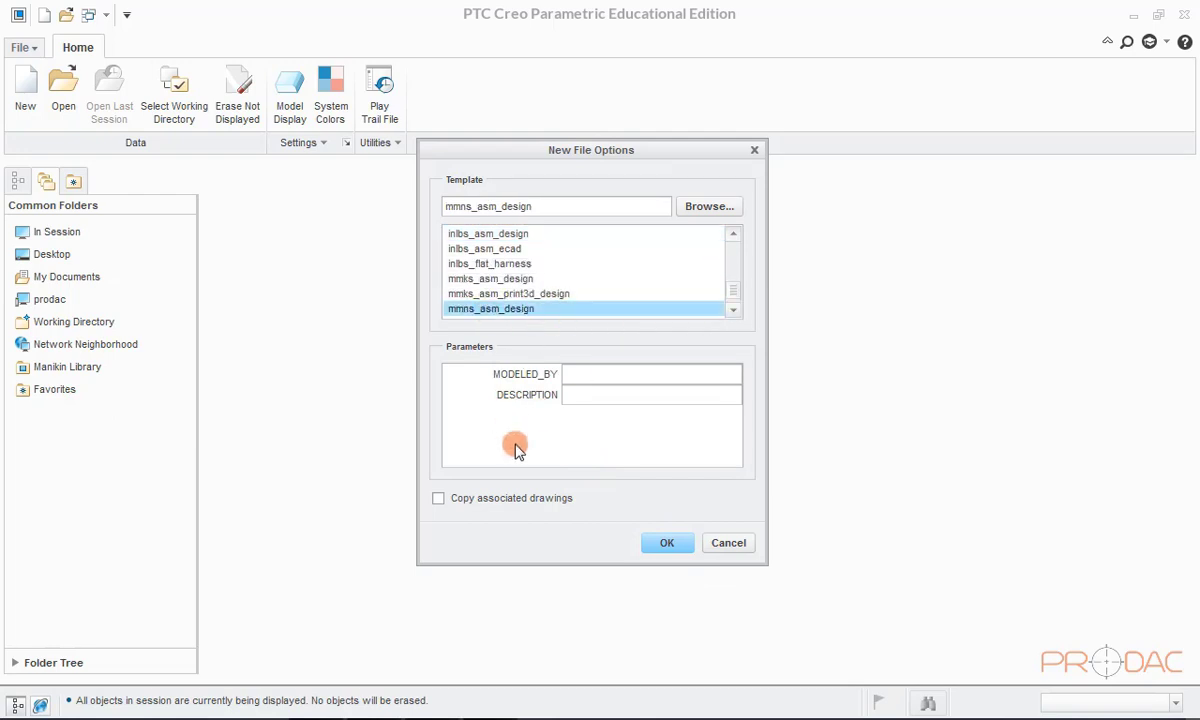
click(667, 542)
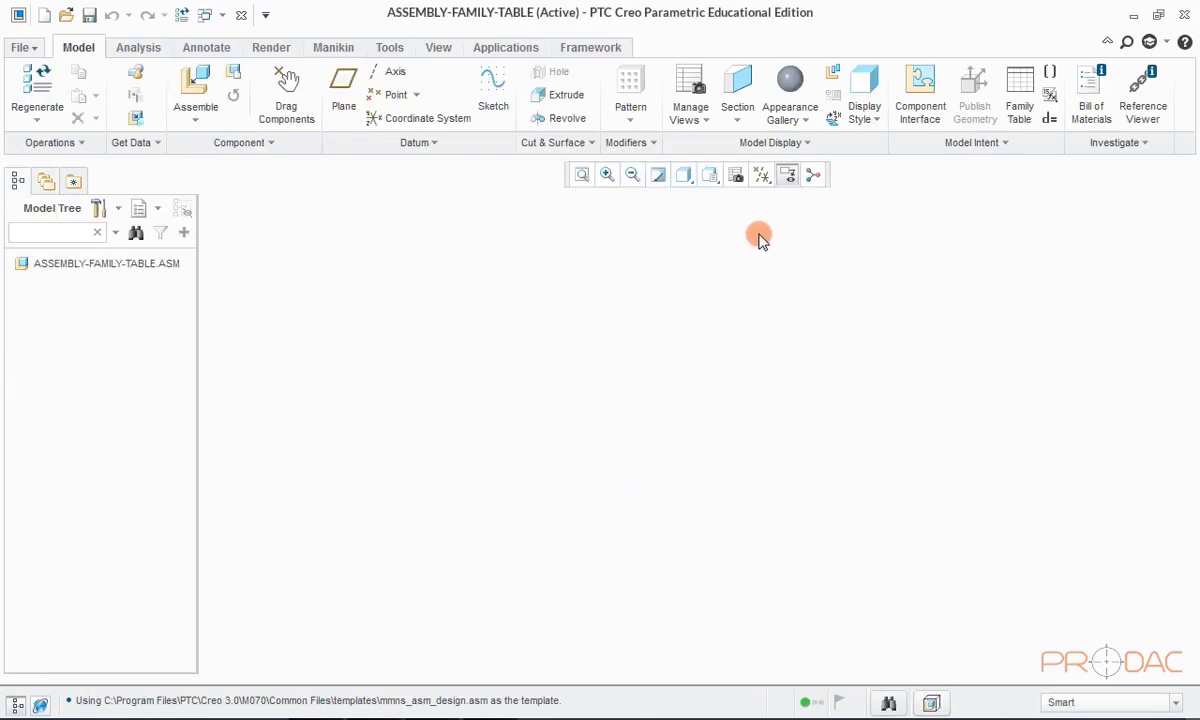
Step: Turn on the display of datum planes in the assembly
click(762, 176)
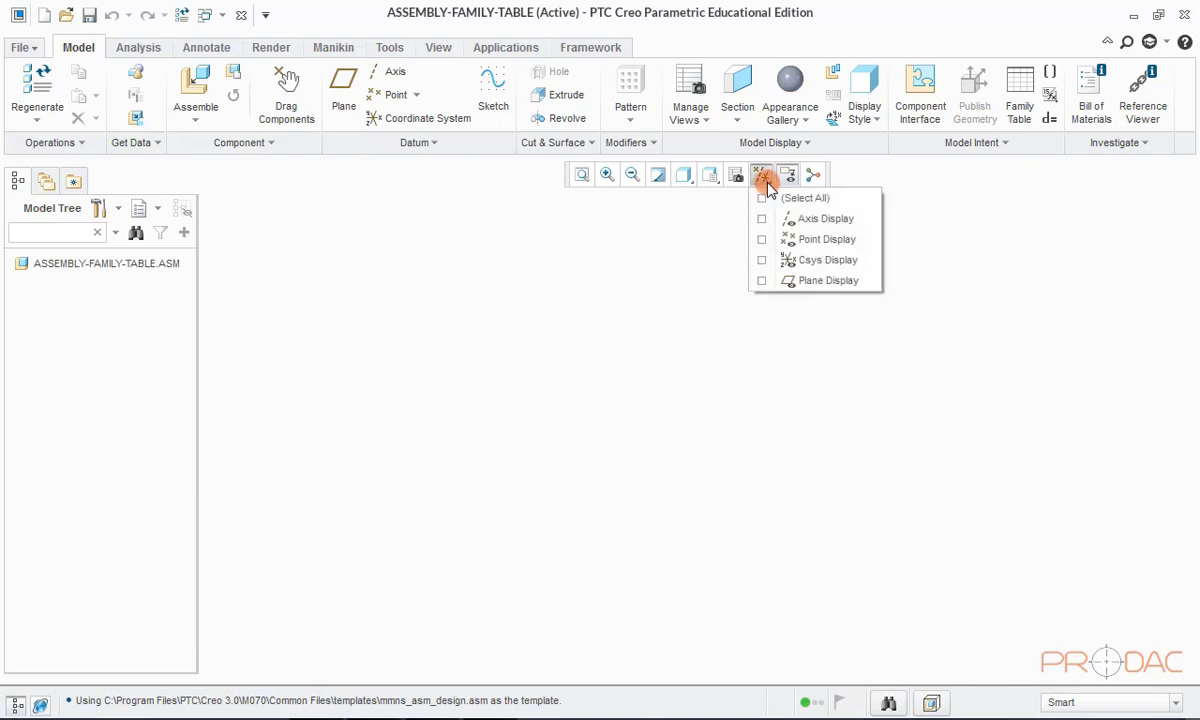
click(761, 281)
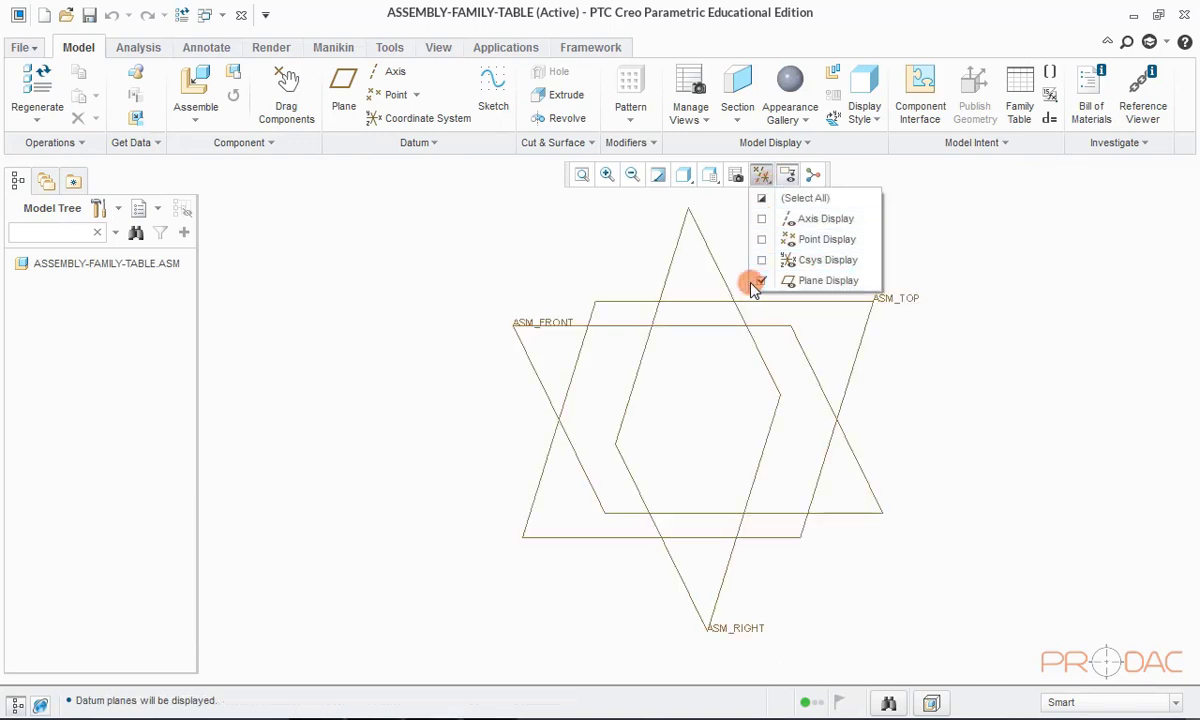
click(642, 256)
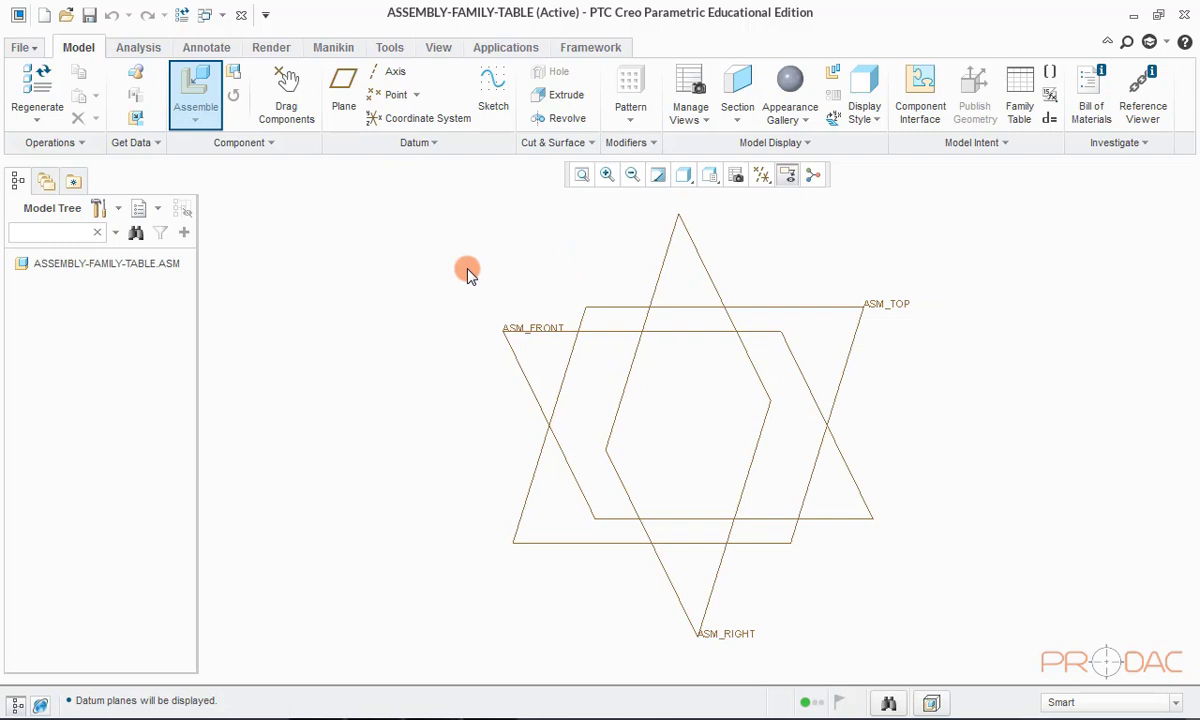
Step: Assemble the generic instance of family-table-part.prt into the assembly with the Default placement constraint
click(195, 90)
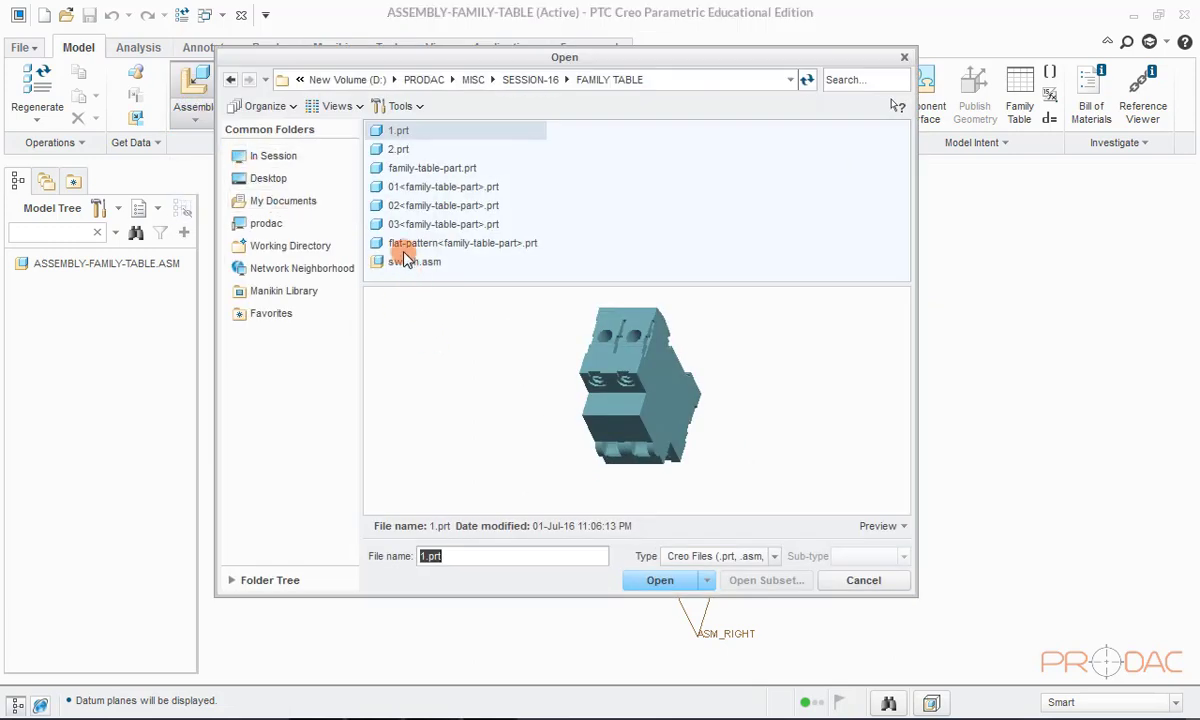
click(430, 170)
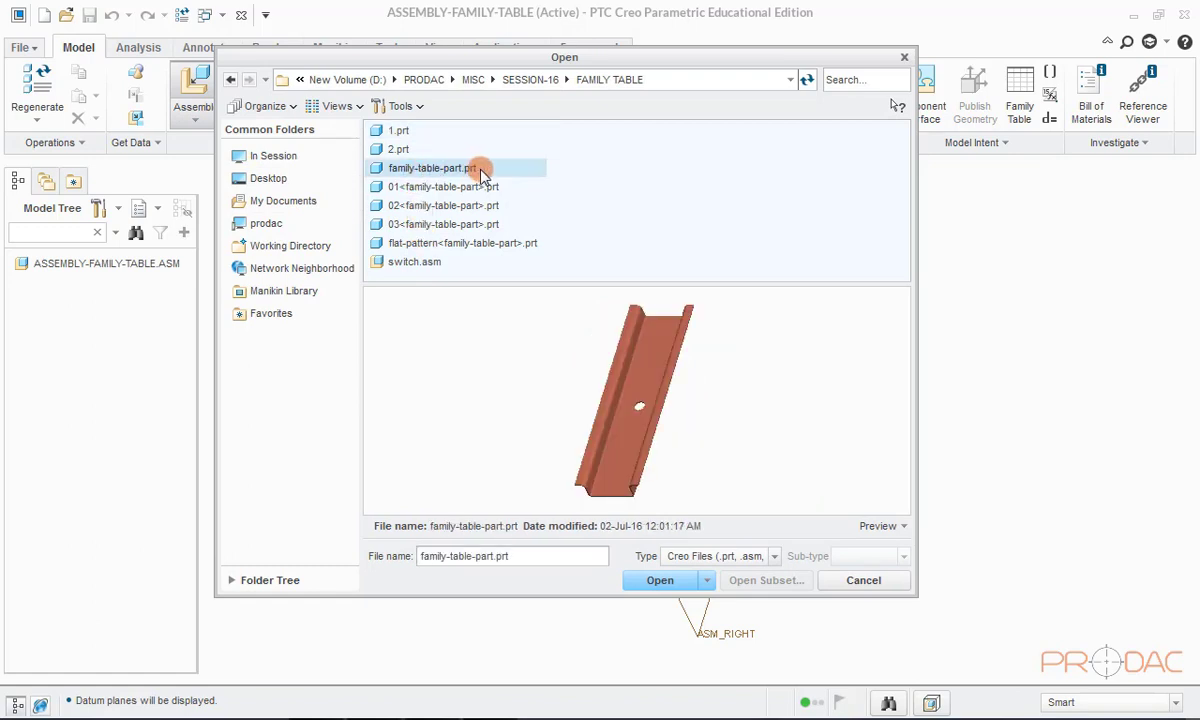
middle_drag(540, 300, 589, 352)
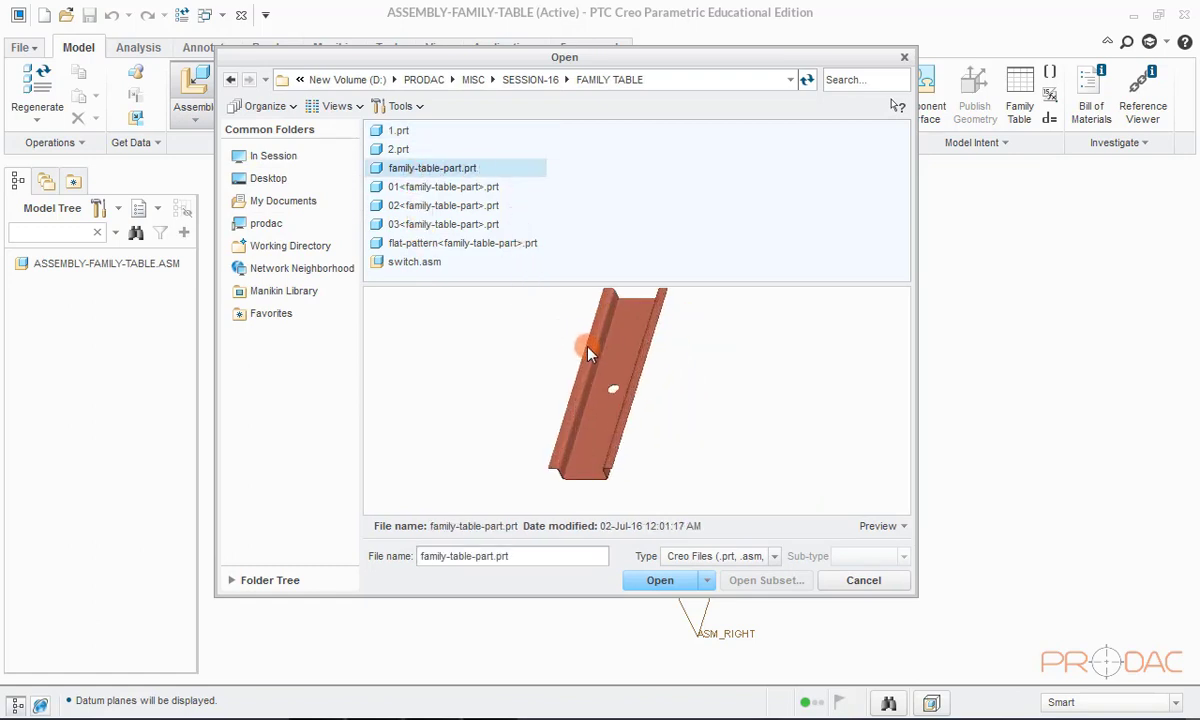
click(655, 581)
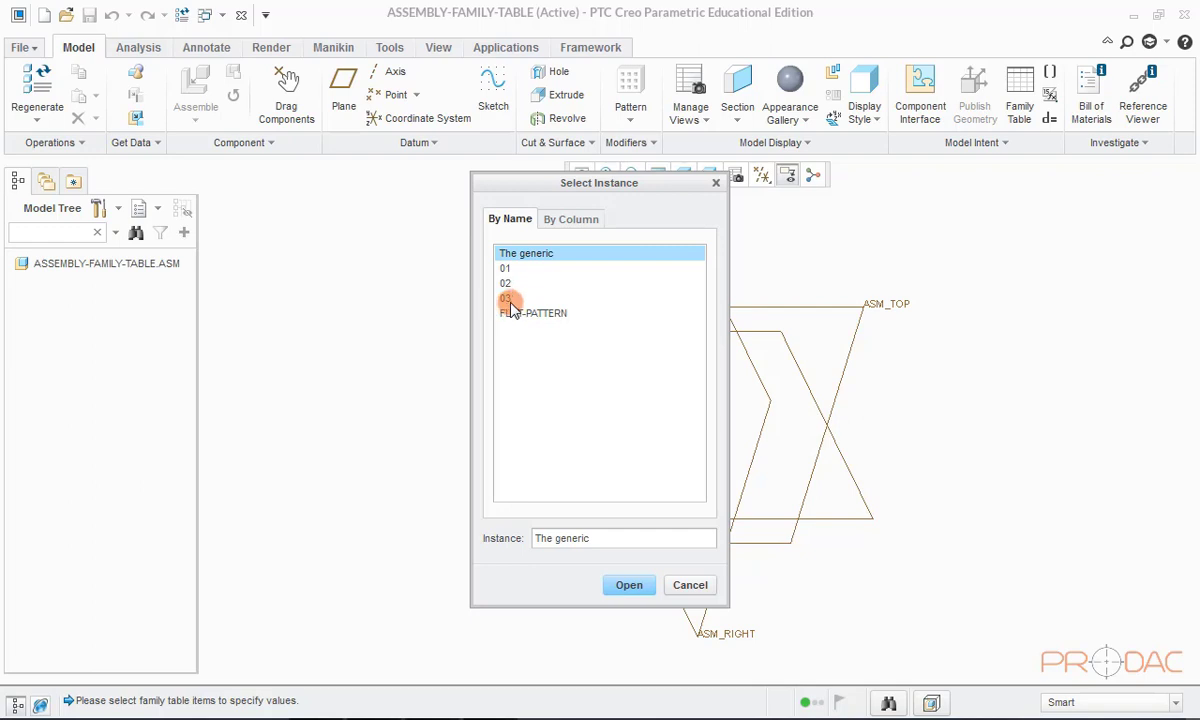
click(629, 588)
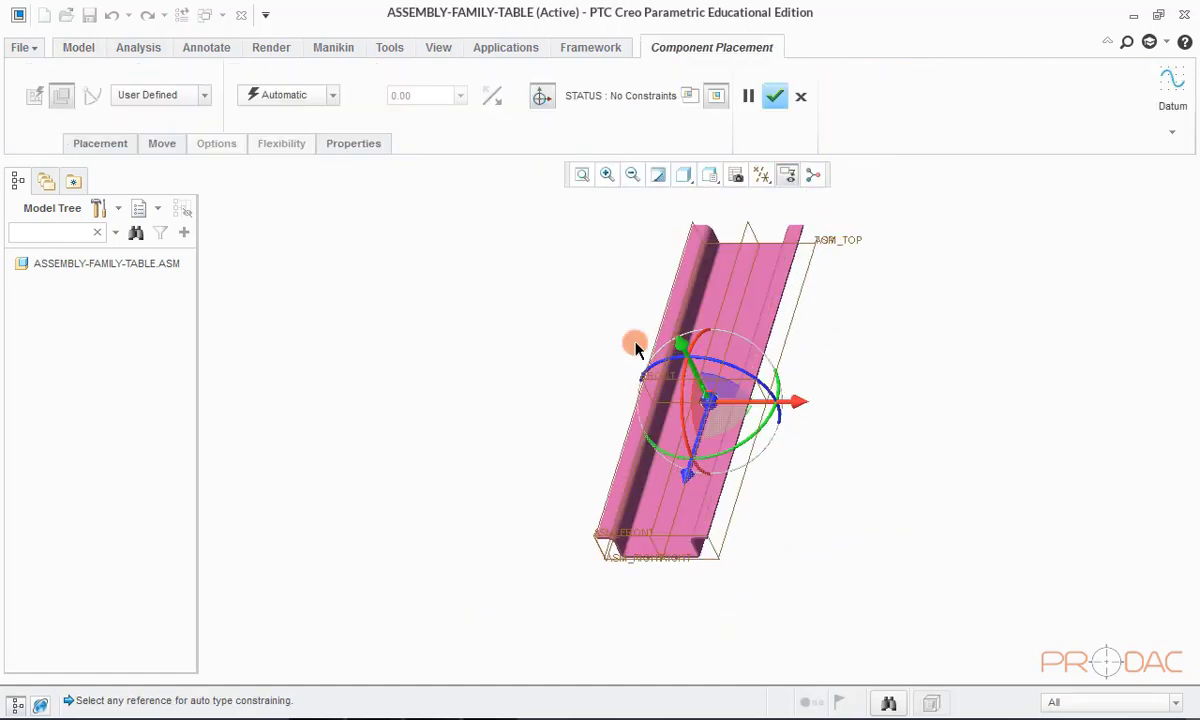
click(321, 95)
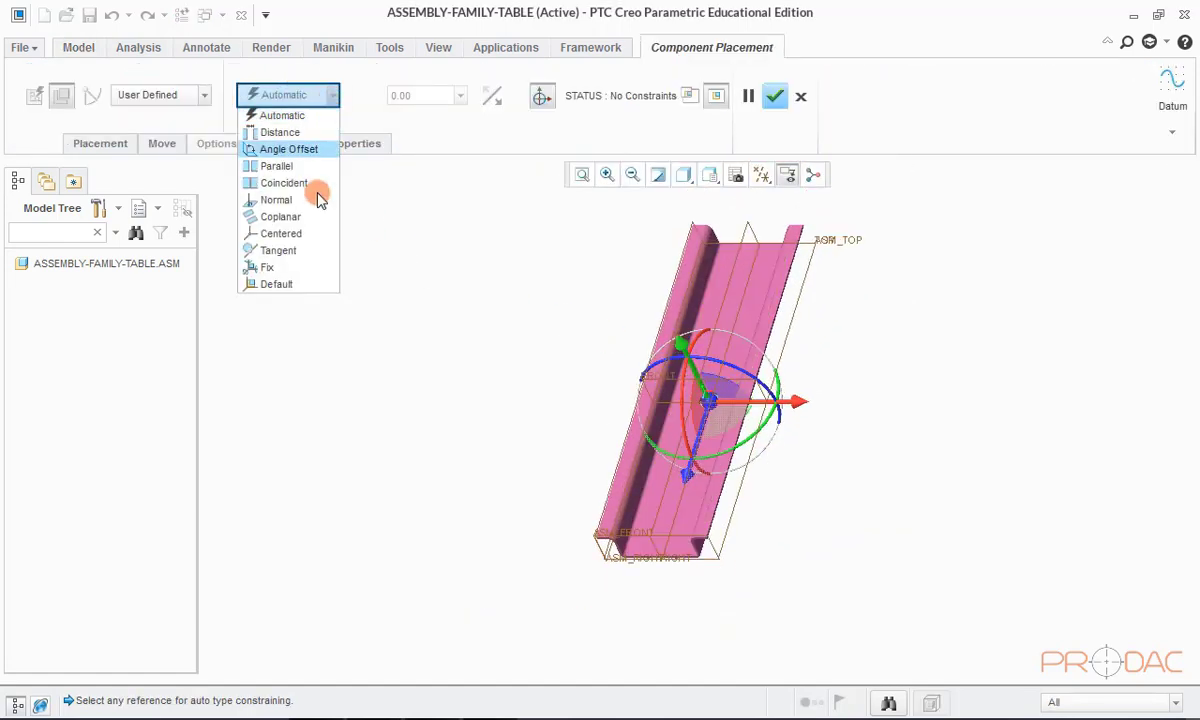
click(284, 279)
middle_click(733, 178)
Step: Turn off the display of datum planes in the assembly
click(763, 176)
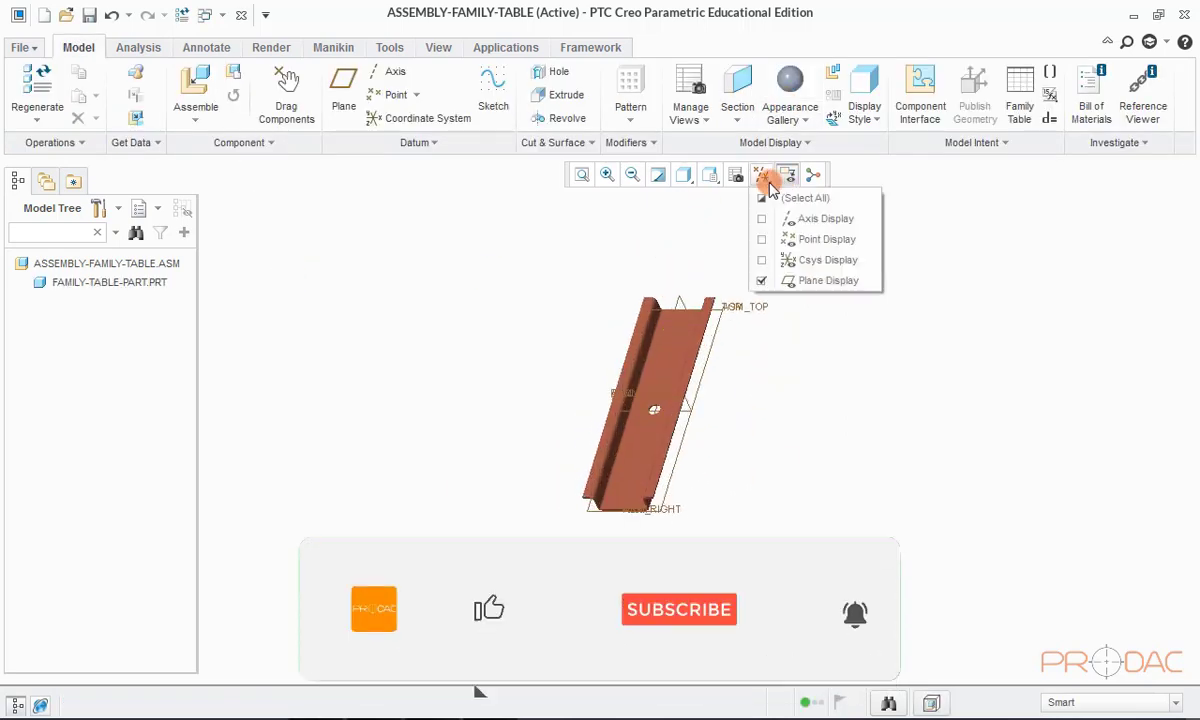
click(760, 281)
middle_drag(723, 212, 638, 332)
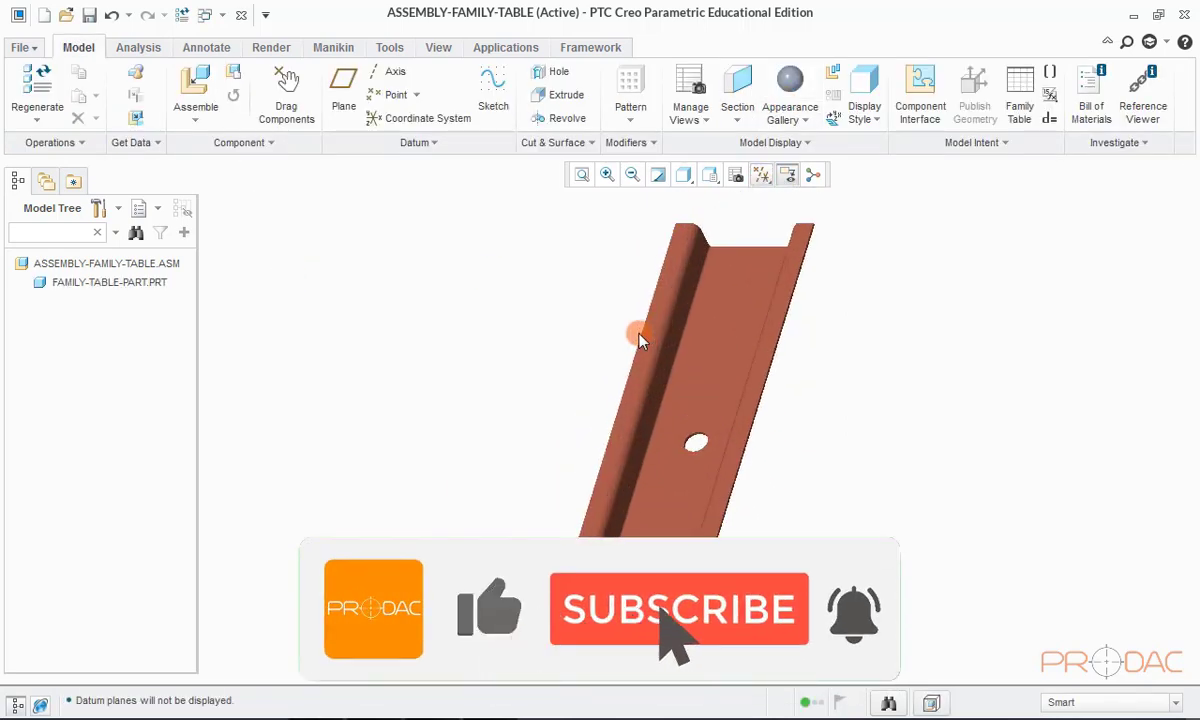
Step: Insert switch.asm as a component and make one of its faces coincident with a face of the channel
click(197, 88)
click(414, 261)
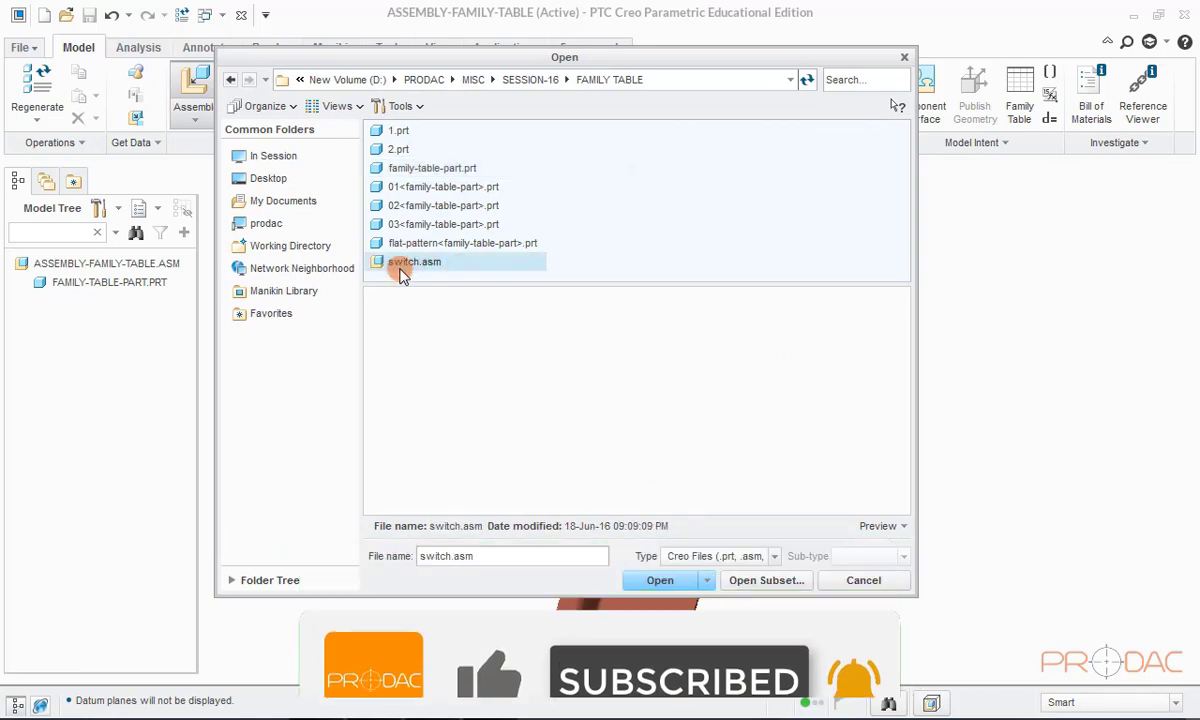
click(659, 580)
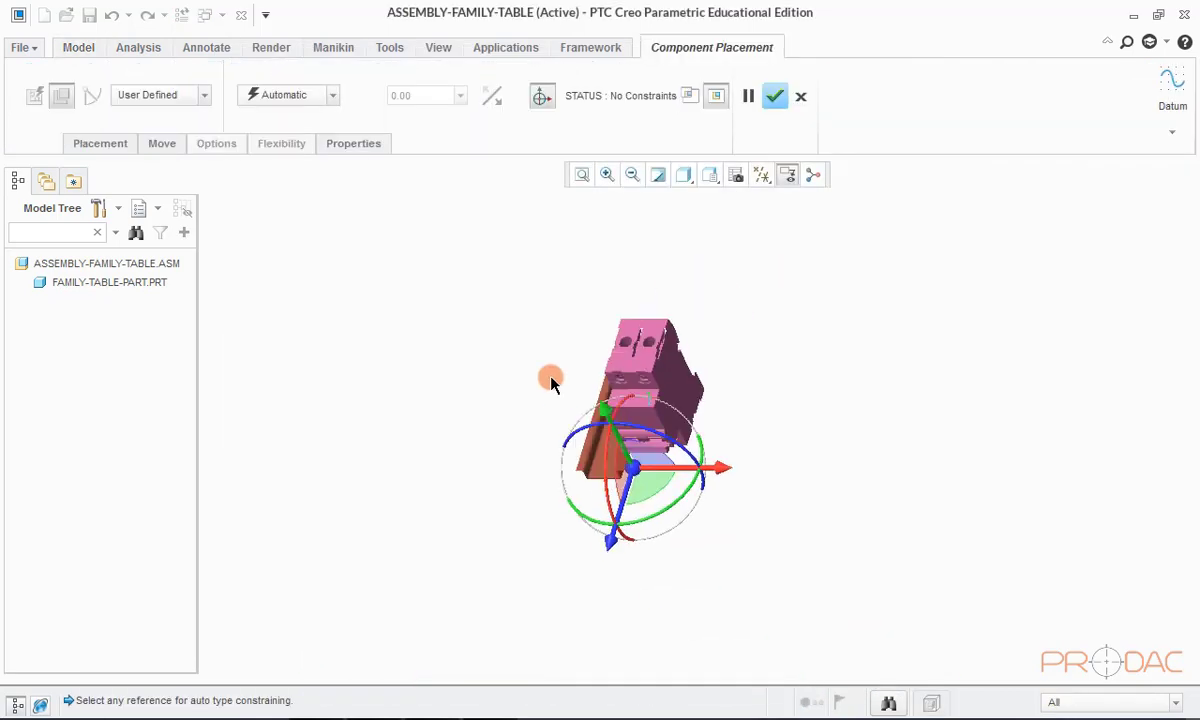
middle_drag(641, 427, 752, 297)
scroll(702, 340, up, 3)
scroll(691, 265, down, 3)
click(691, 265)
scroll(616, 308, up, 5)
click(594, 337)
click(300, 95)
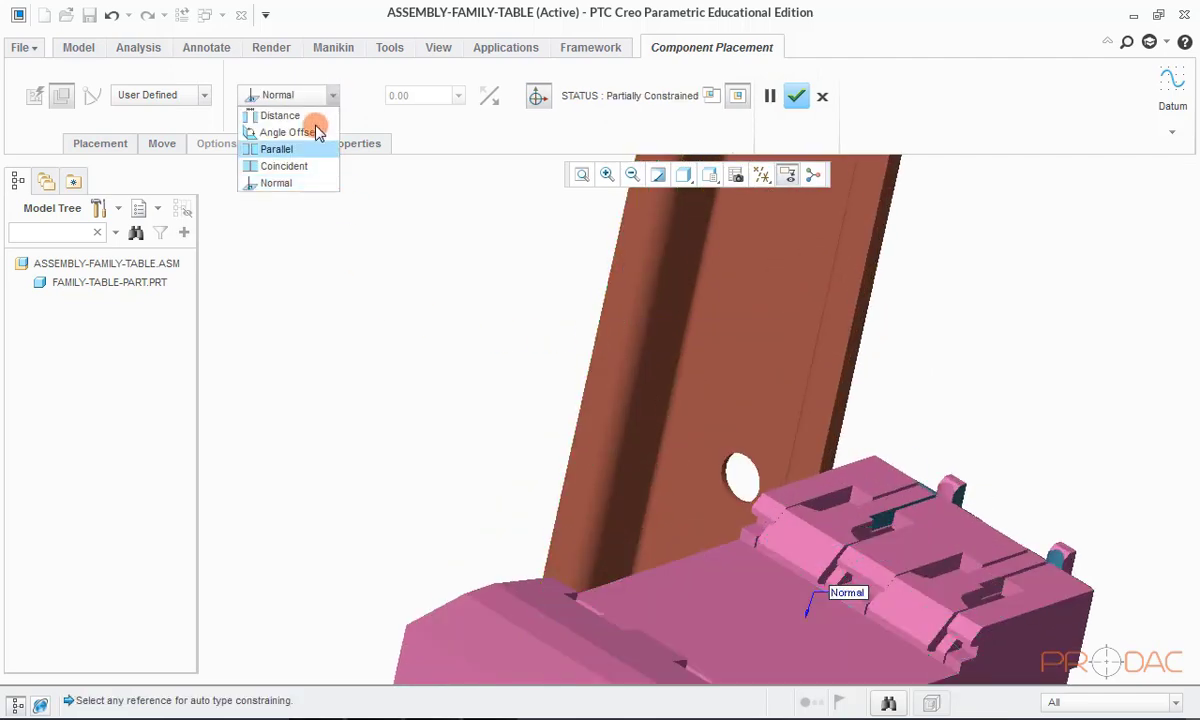
click(288, 166)
scroll(578, 344, down, 5)
scroll(578, 344, up, 5)
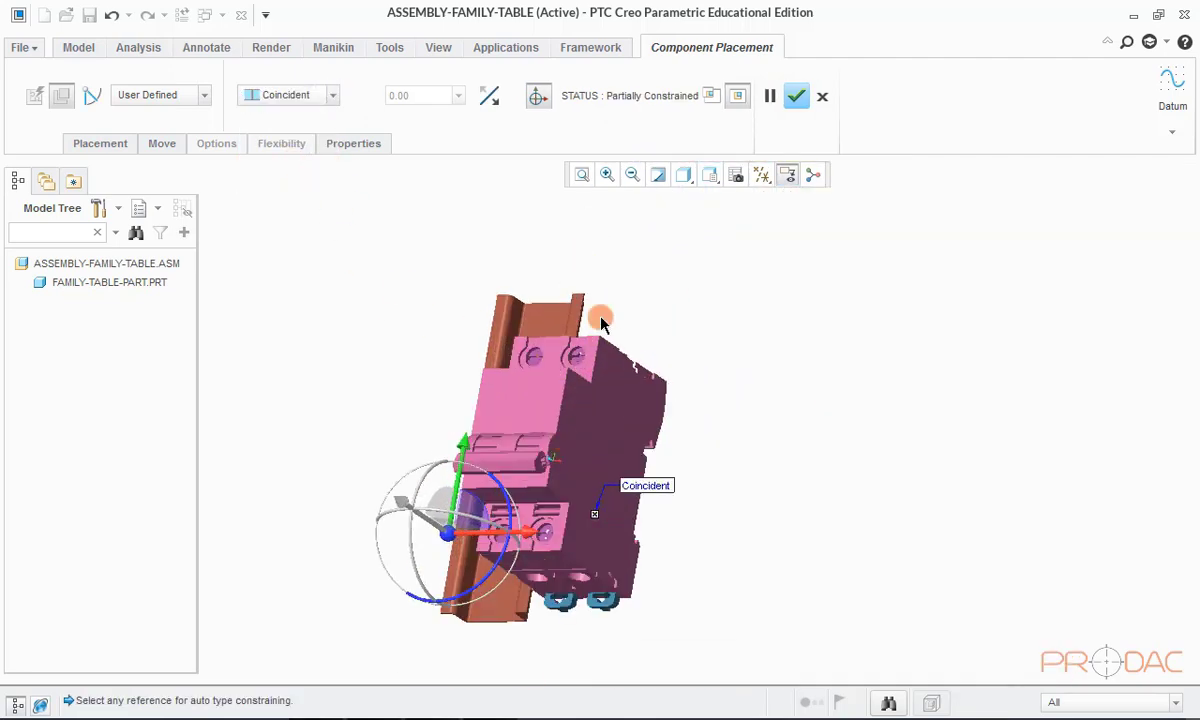
Step: Add a second Coincident constraint between the switch's flat side face and the channel's end face
middle_drag(603, 316, 551, 396)
scroll(551, 396, up, 5)
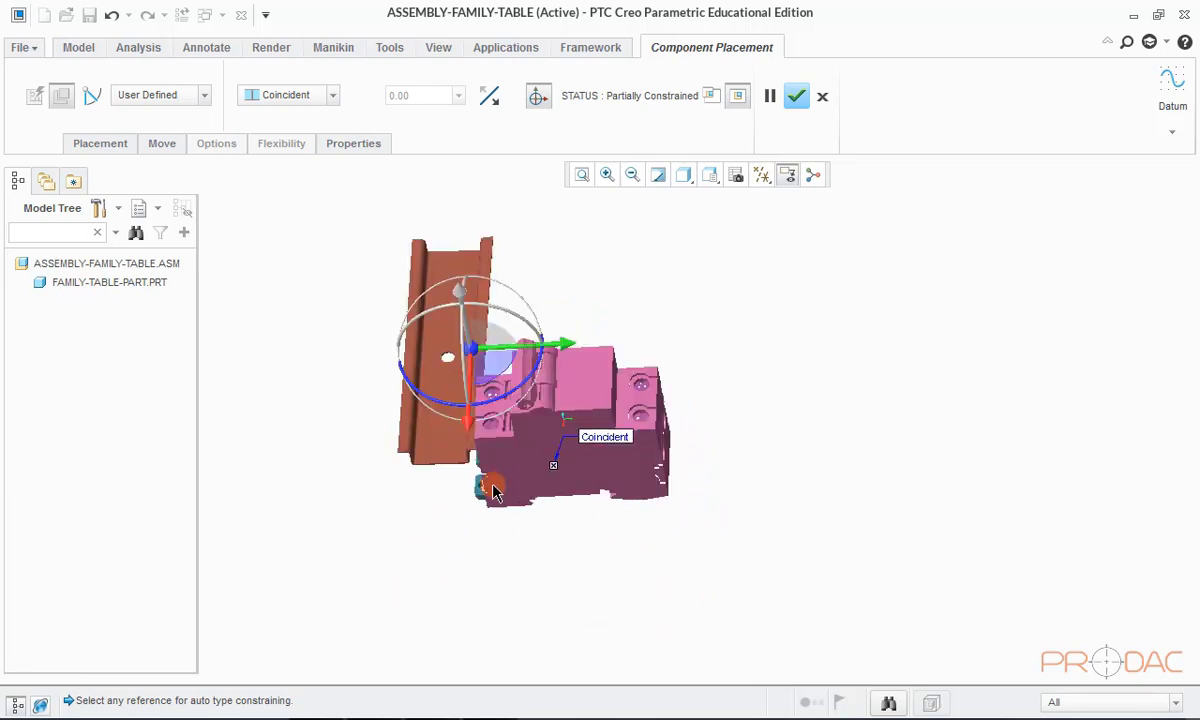
click(470, 450)
scroll(413, 418, up, 4)
click(413, 418)
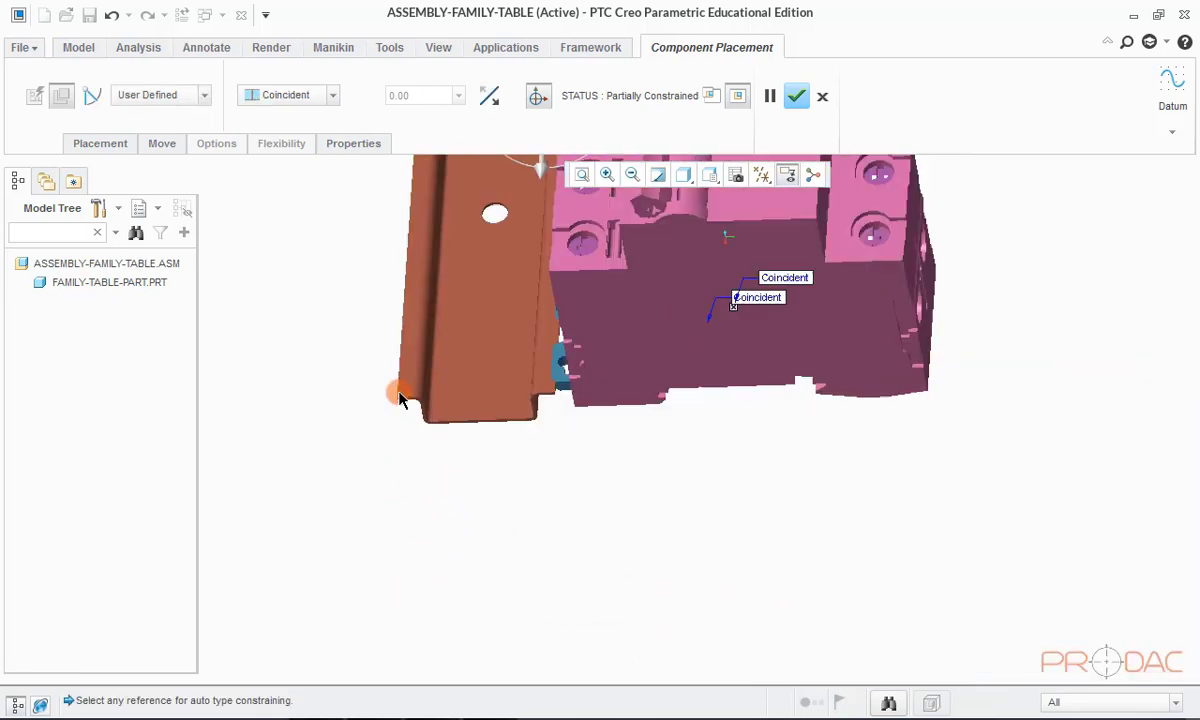
scroll(565, 351, down, 3)
scroll(525, 380, up, 3)
scroll(572, 435, down, 2)
Step: Add a third constraint between the face in the switch's mounting notch and the channel flange's long narrow edge face, set to Coincident
middle_drag(572, 435, 678, 420)
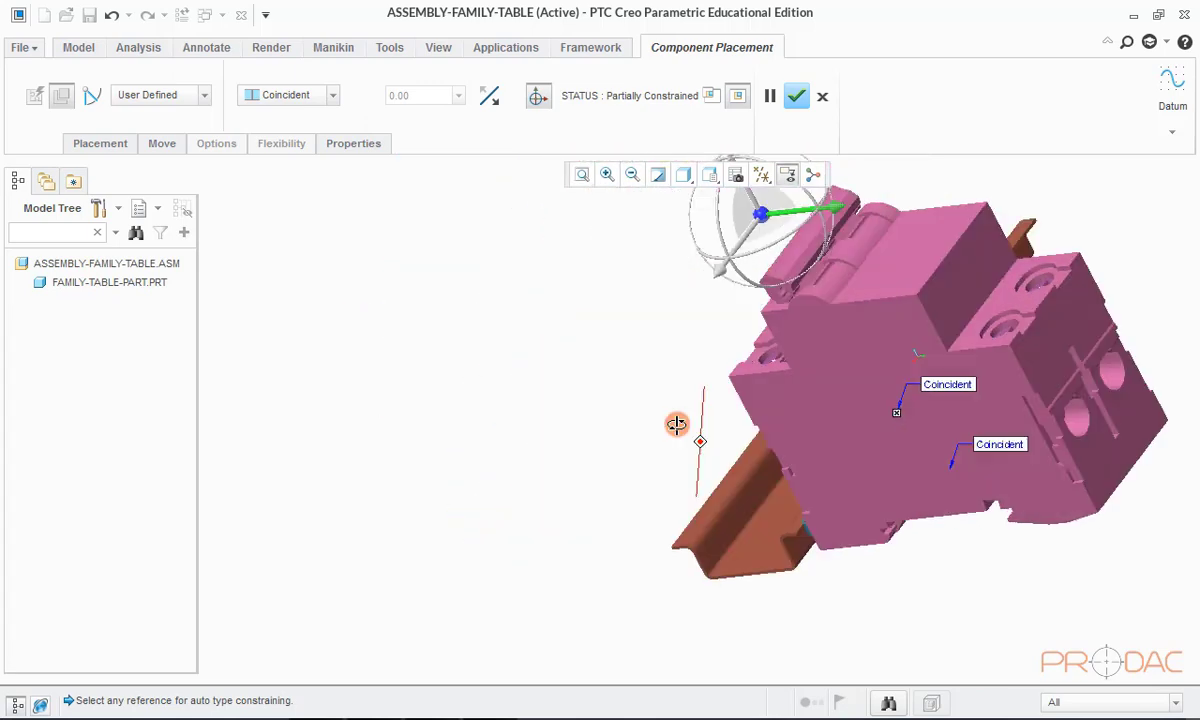
scroll(760, 432, up, 3)
scroll(630, 403, up, 5)
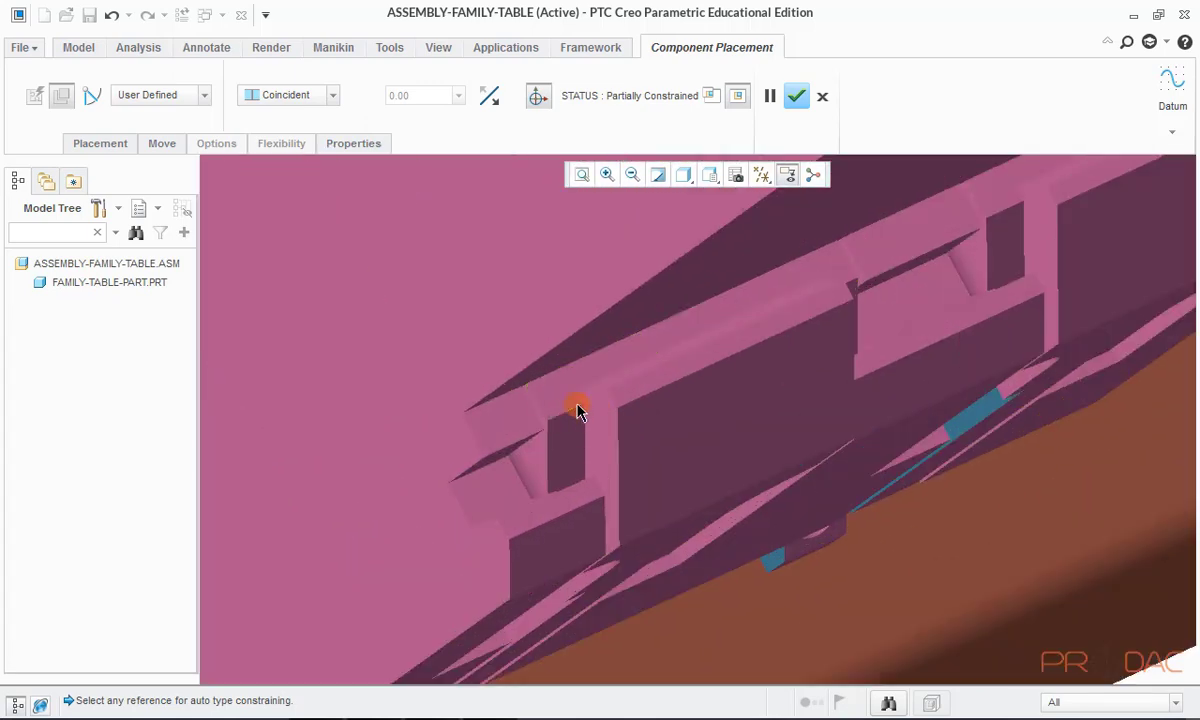
click(585, 400)
scroll(600, 397, down, 6)
middle_drag(599, 397, 713, 434)
scroll(437, 450, up, 5)
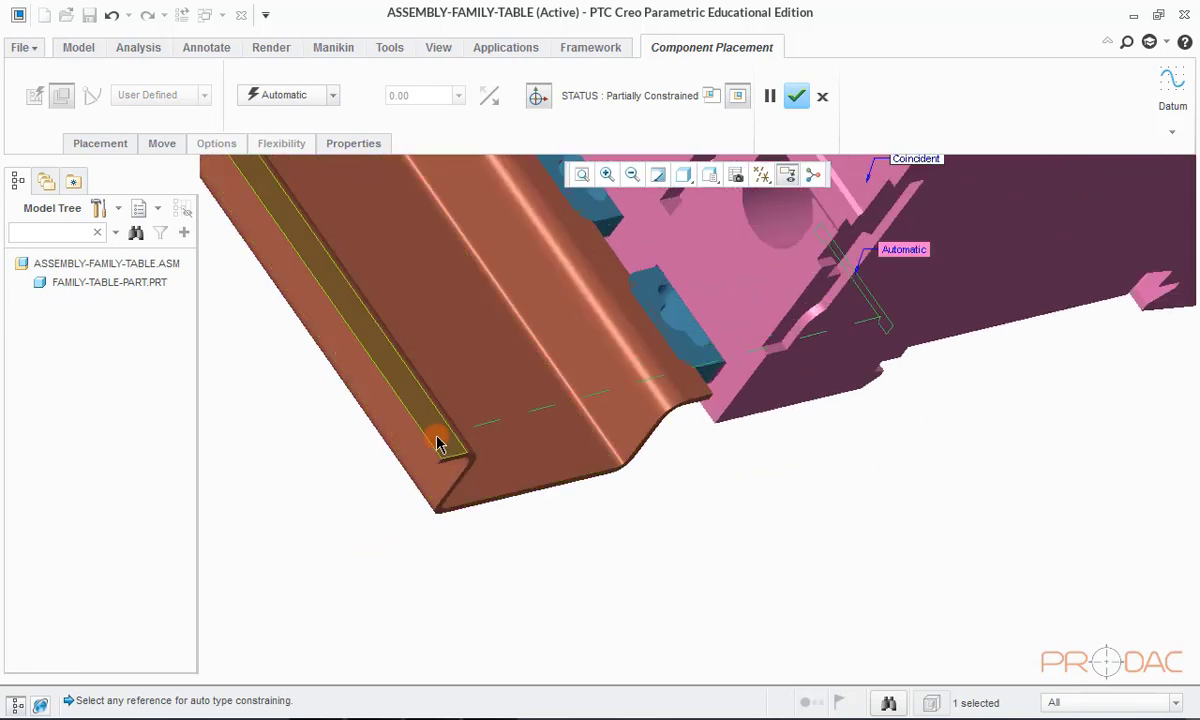
click(440, 474)
scroll(573, 515, down, 5)
click(300, 95)
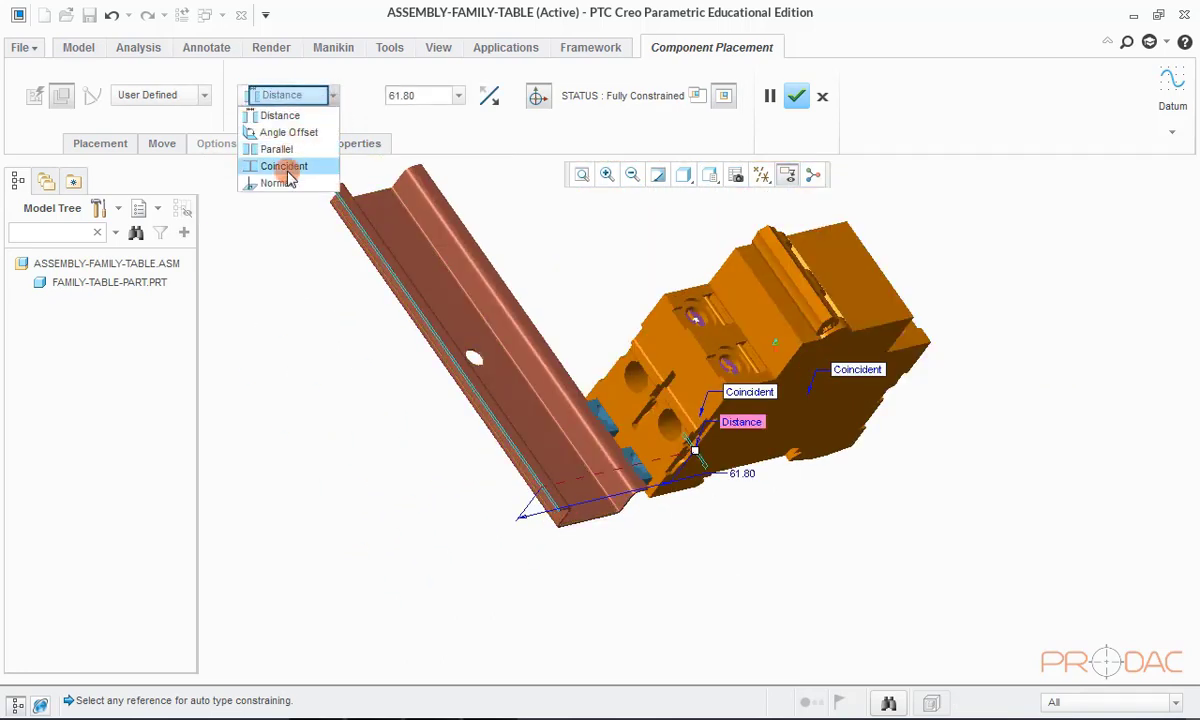
click(300, 164)
middle_drag(718, 517, 570, 456)
scroll(380, 450, up, 5)
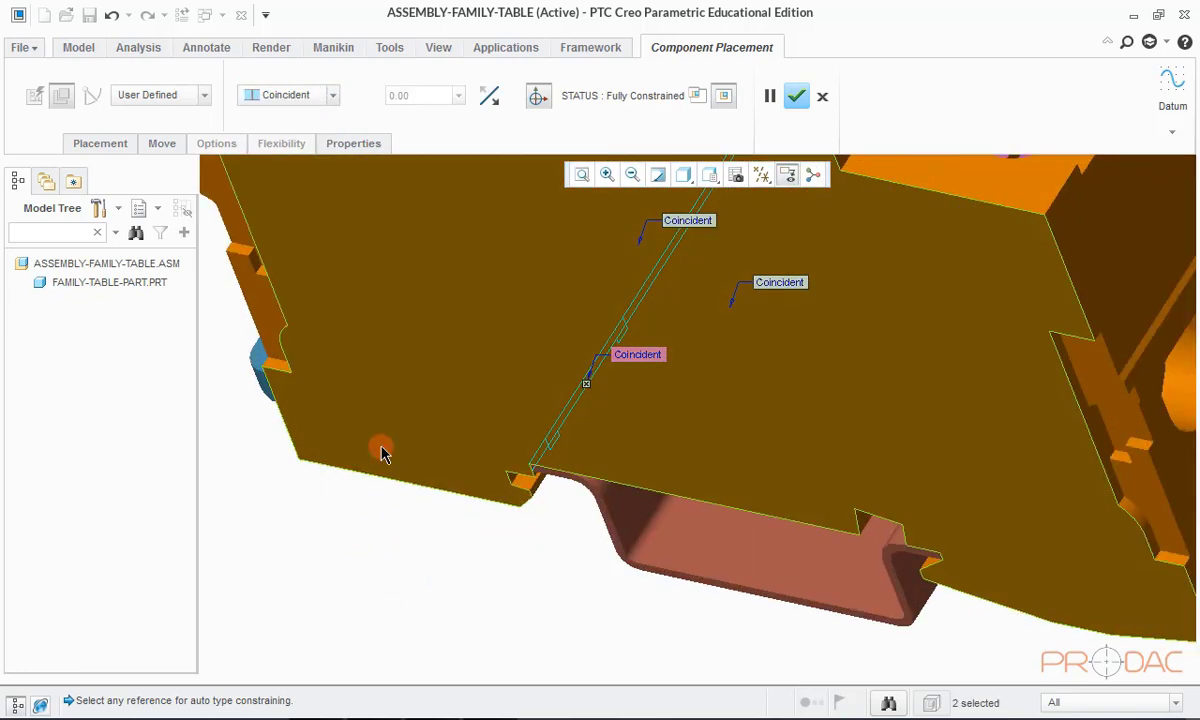
Step: Change the second constraint, between the switch's side and the channel's end, to Distance with an offset of -0.5, and complete the placement
click(100, 143)
click(125, 222)
click(308, 234)
click(303, 254)
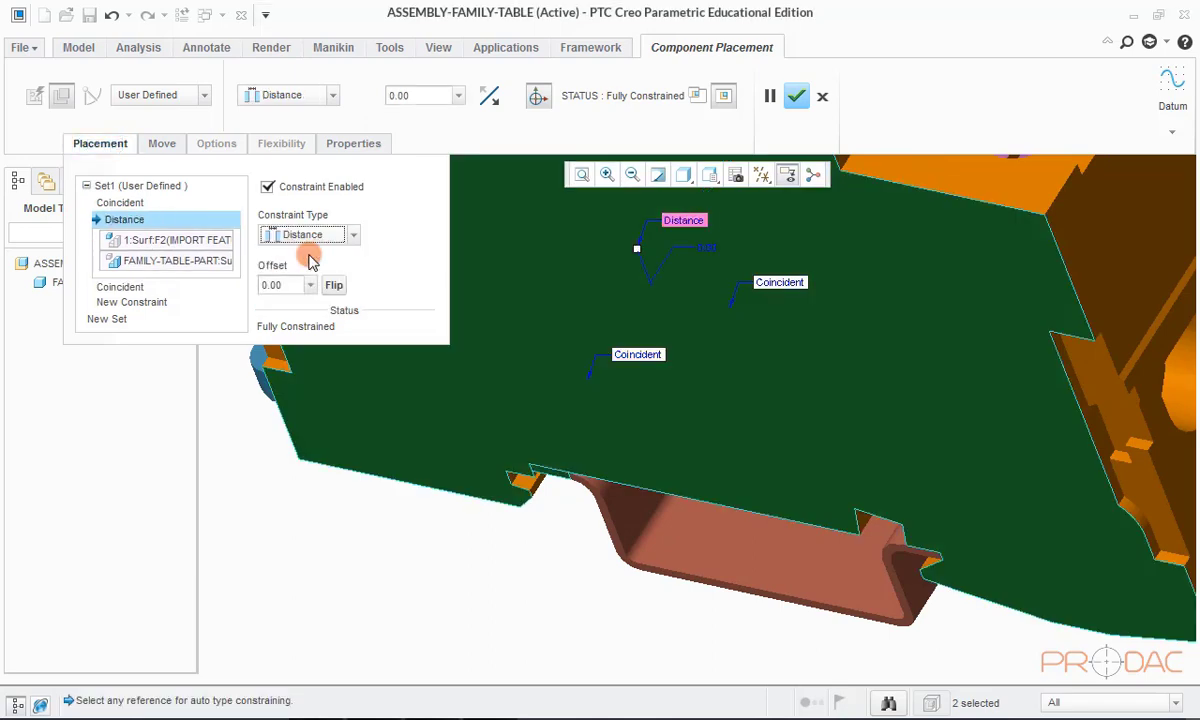
double_click(300, 280)
key(BackSpace)
text(0.)
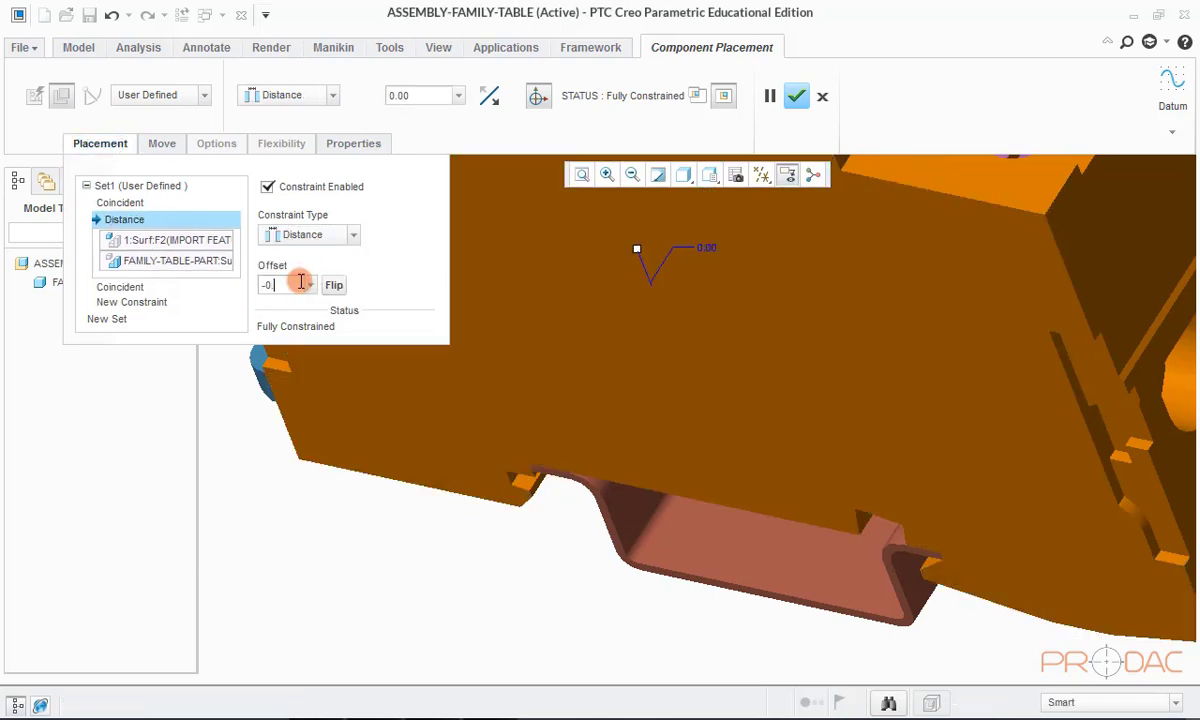
text(5)
key(Return)
middle_drag(558, 473, 577, 450)
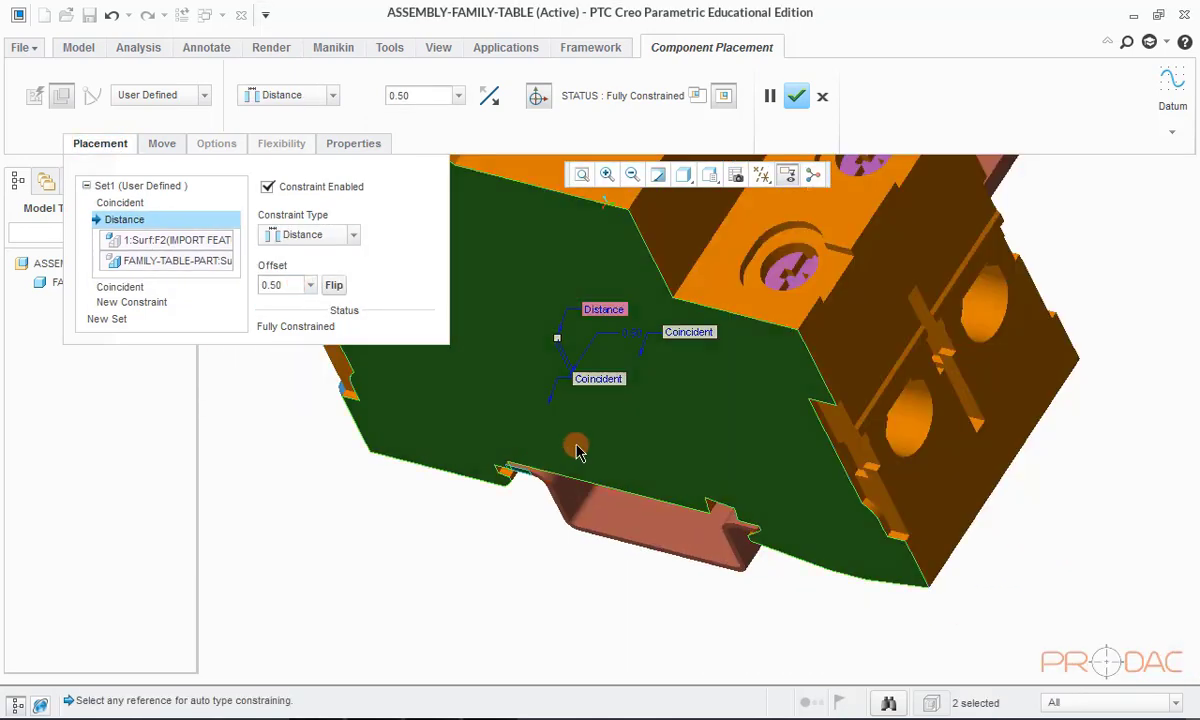
click(796, 96)
key(ctrl+d)
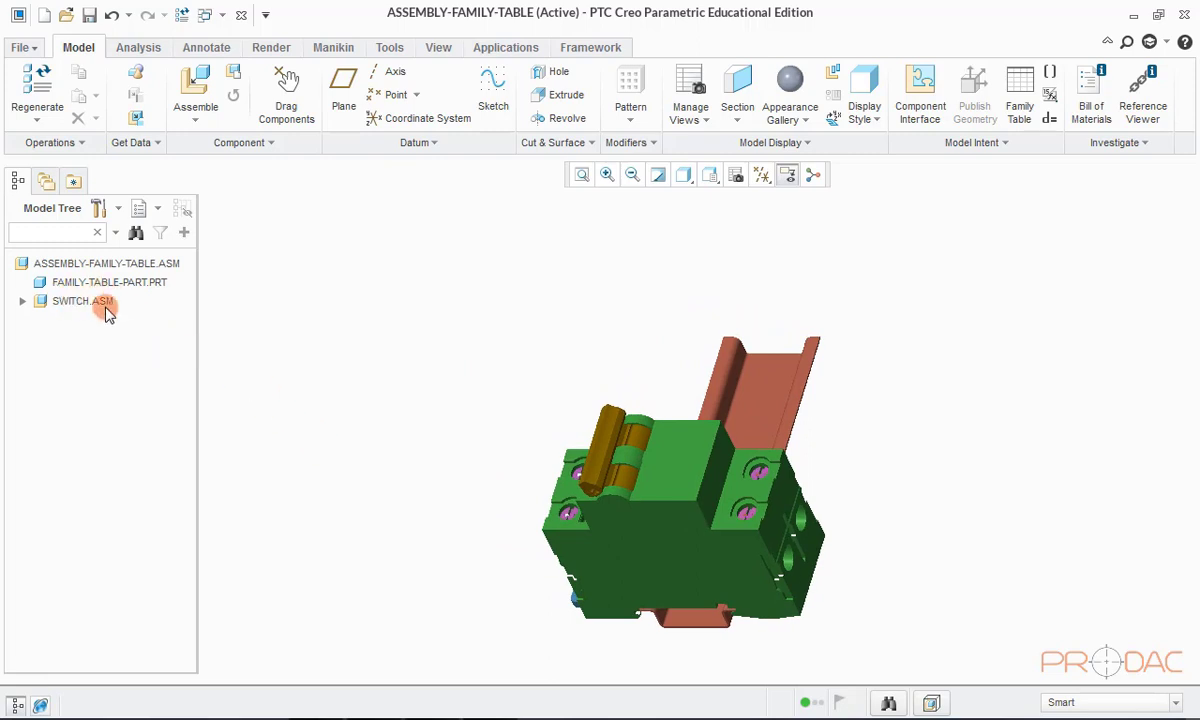
Step: Start a Direction pattern of SWITCH.ASM, using the channel's end face as the first direction reference
click(90, 301)
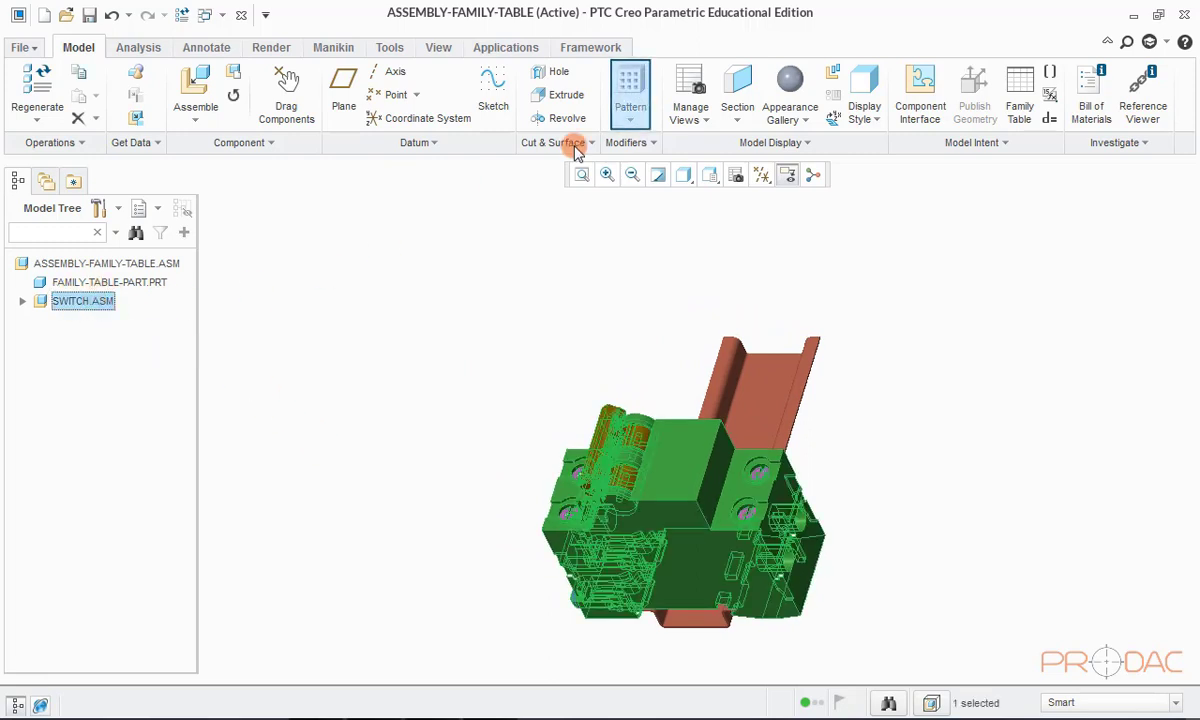
click(630, 100)
click(50, 95)
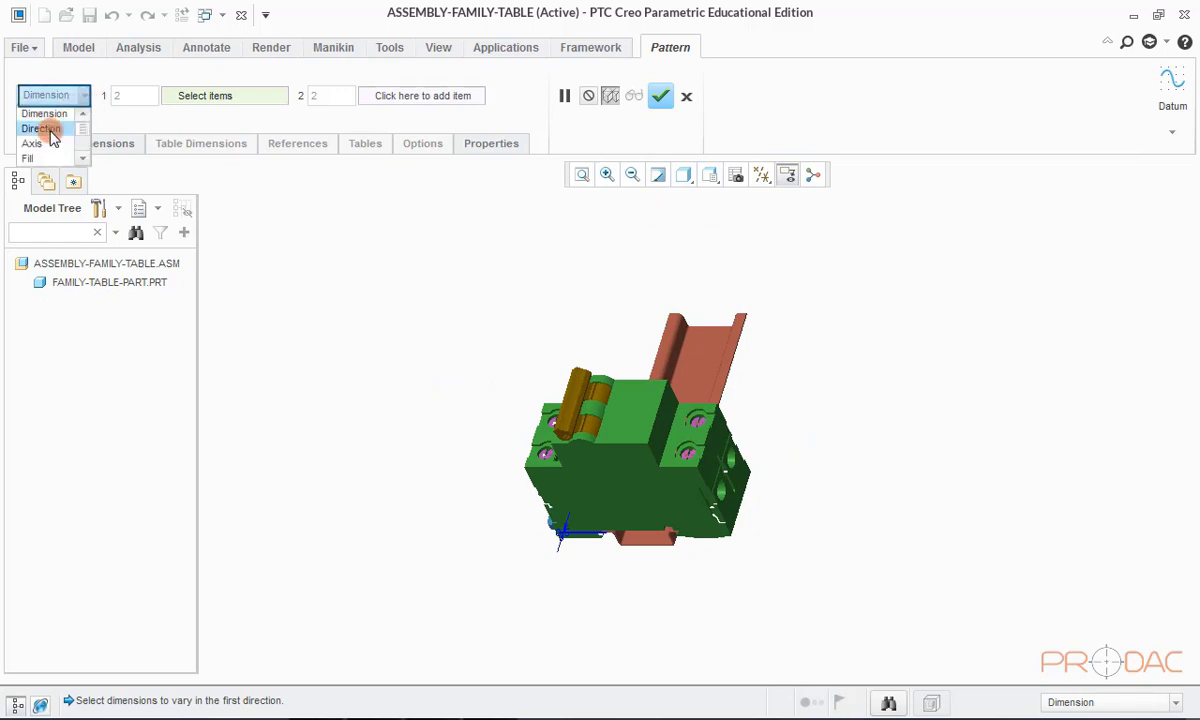
click(48, 126)
scroll(678, 280, up, 5)
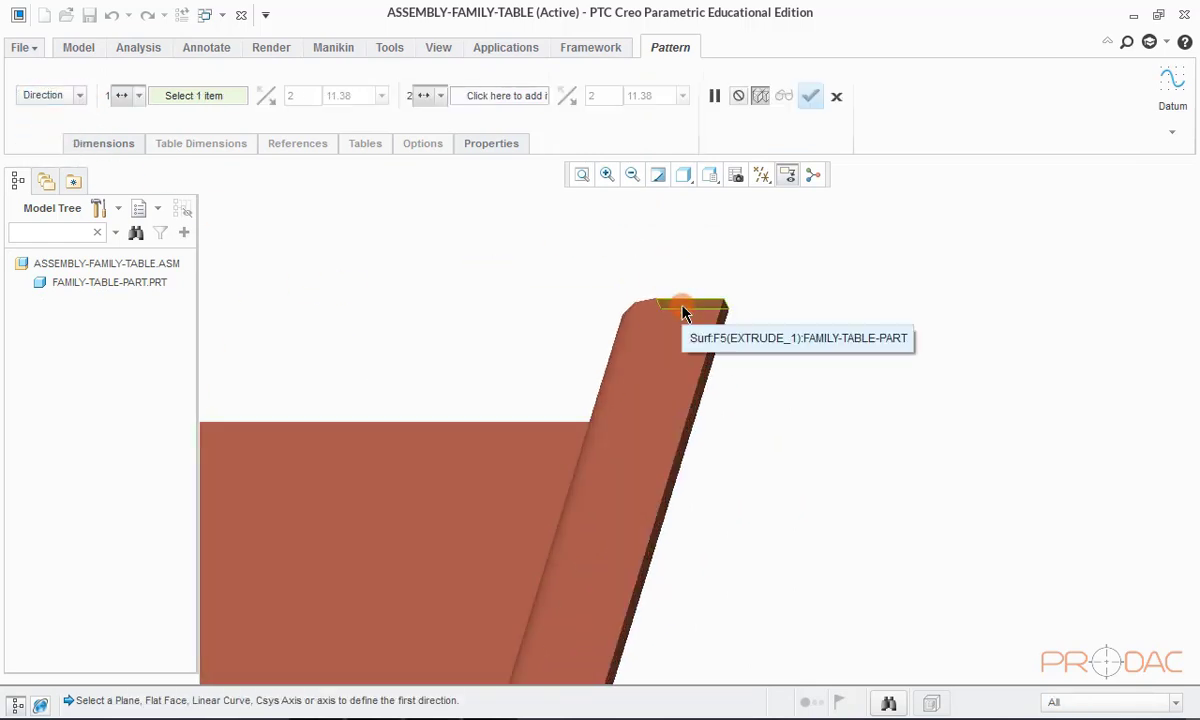
click(683, 305)
scroll(700, 400, down, 4)
scroll(549, 477, up, 6)
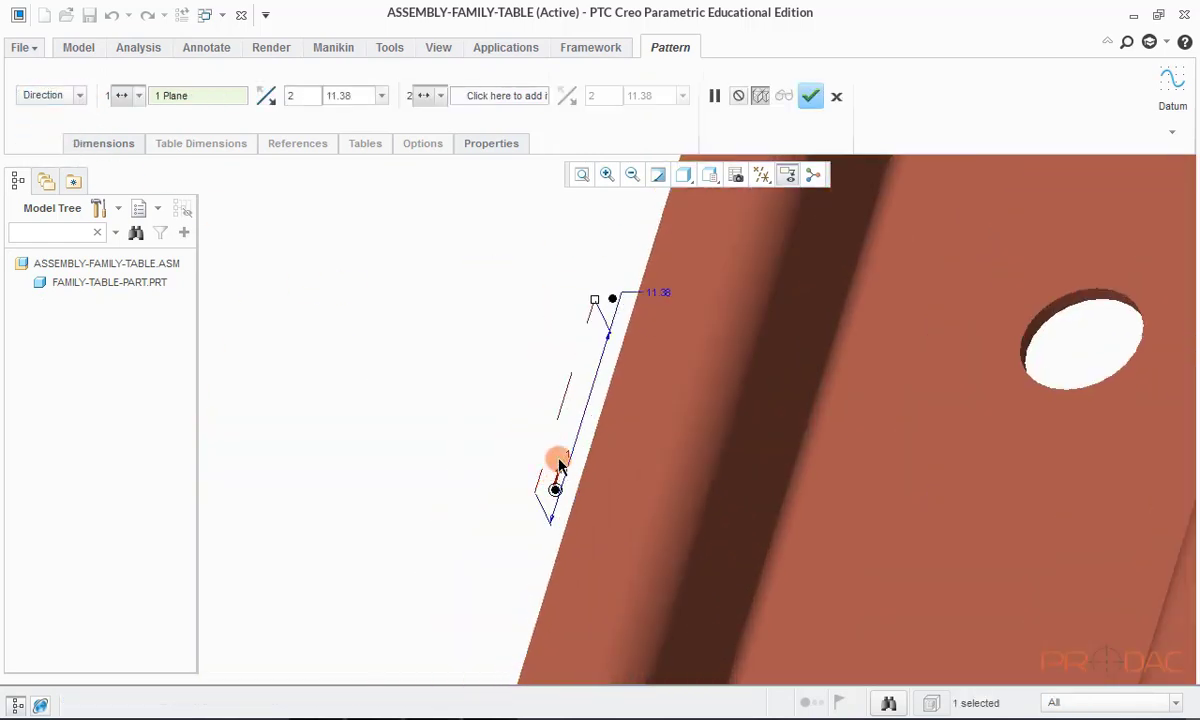
scroll(504, 395, down, 6)
Step: Set the switch pattern to 3 members with a spacing of 36 and complete it
double_click(294, 96)
text(3)
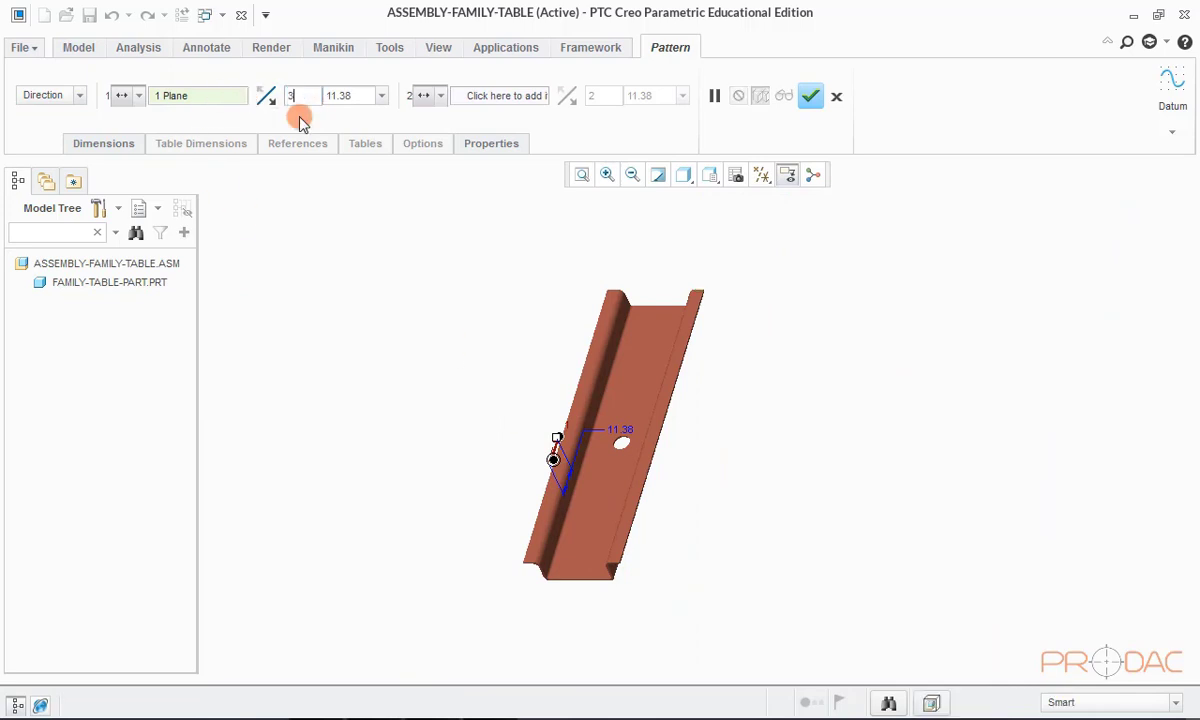
key(Tab)
text(36)
key(Return)
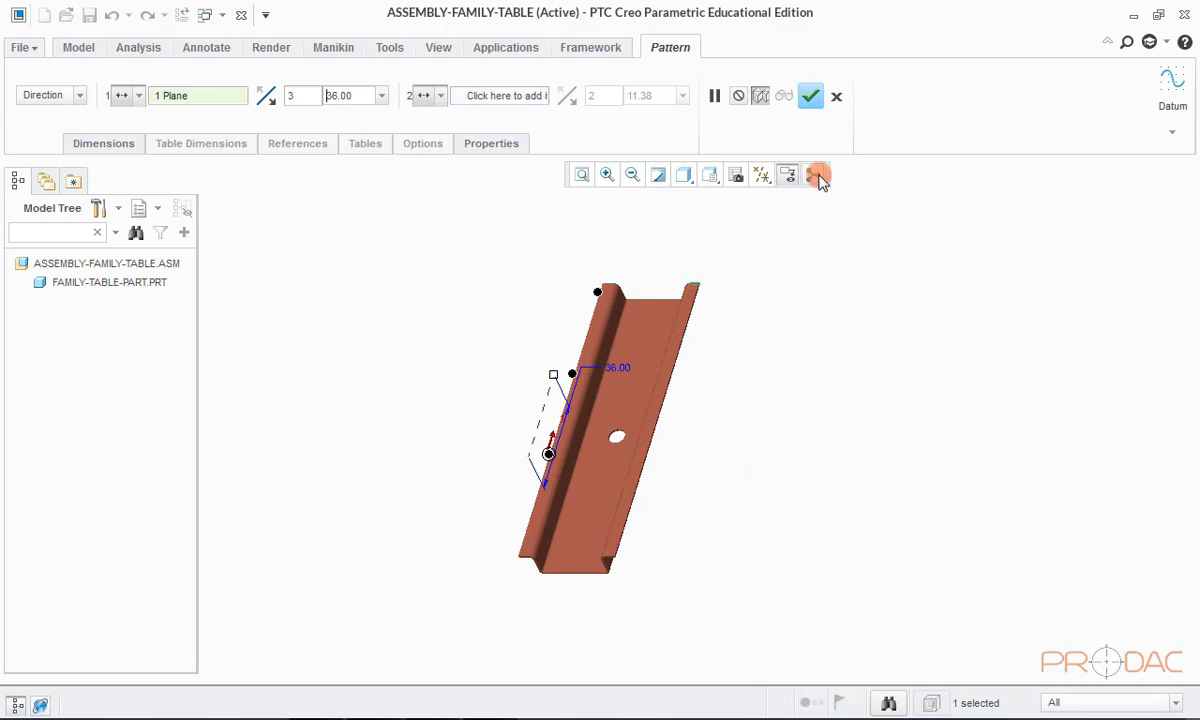
click(810, 95)
middle_drag(760, 215, 322, 321)
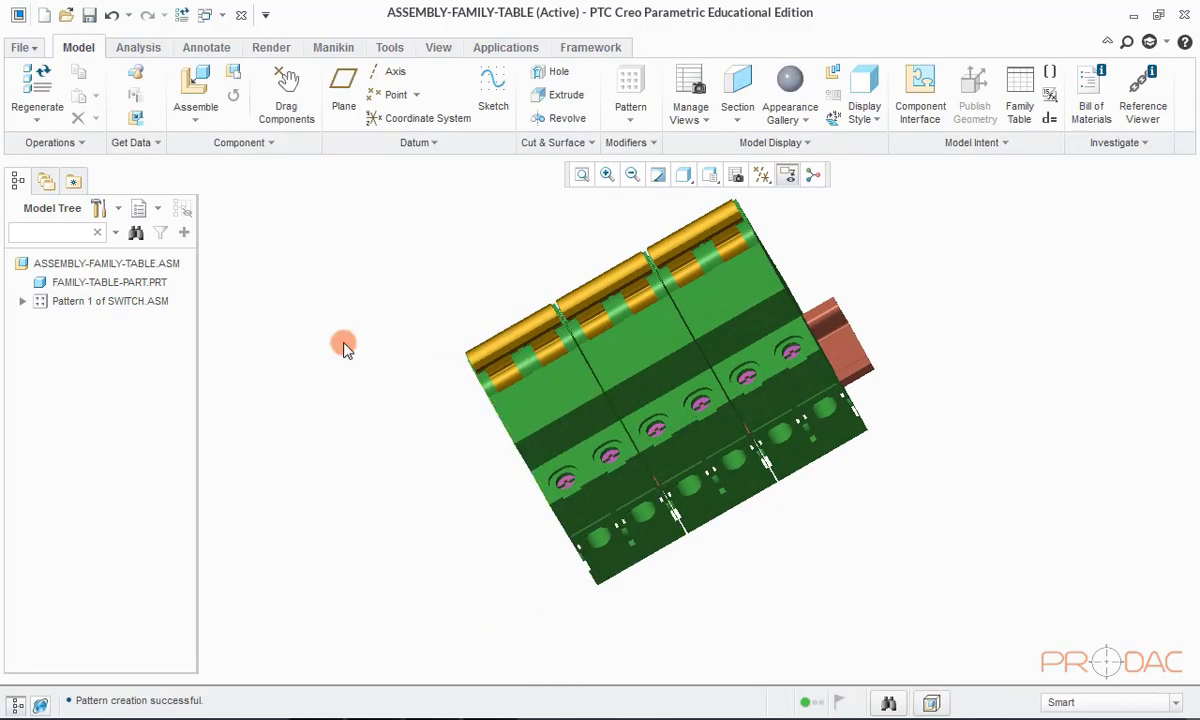
Step: Measure the length of the edge running across the width of the end switch's housing
click(141, 52)
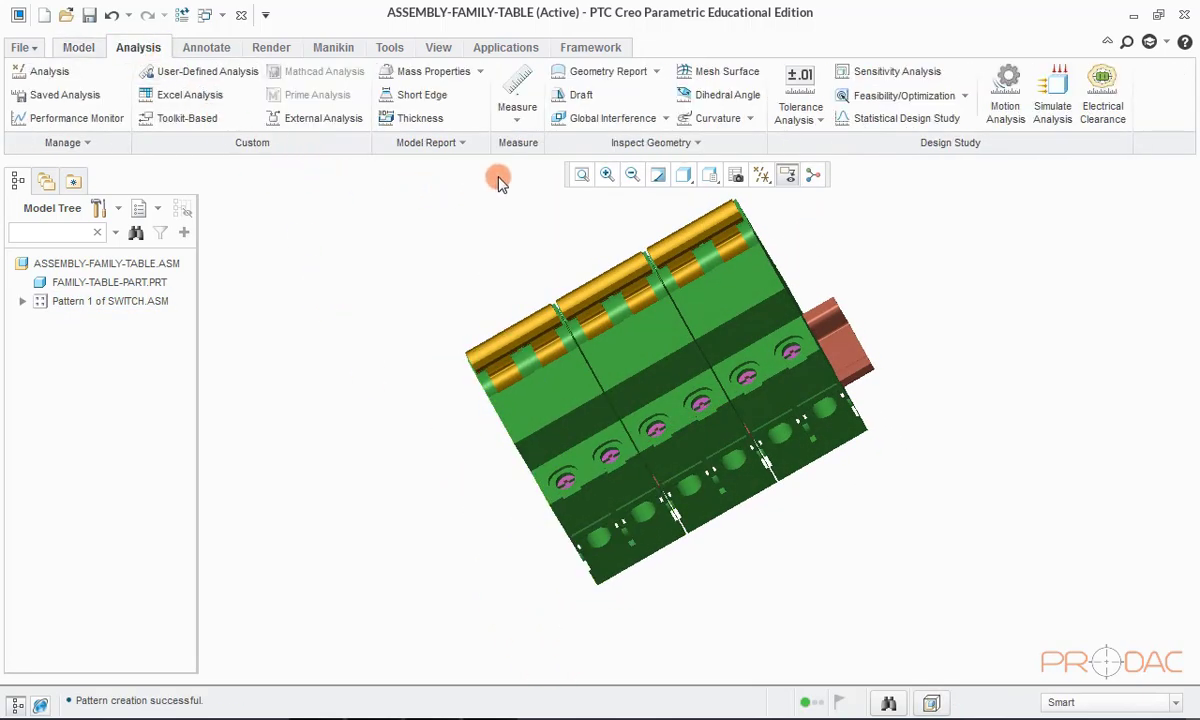
click(522, 125)
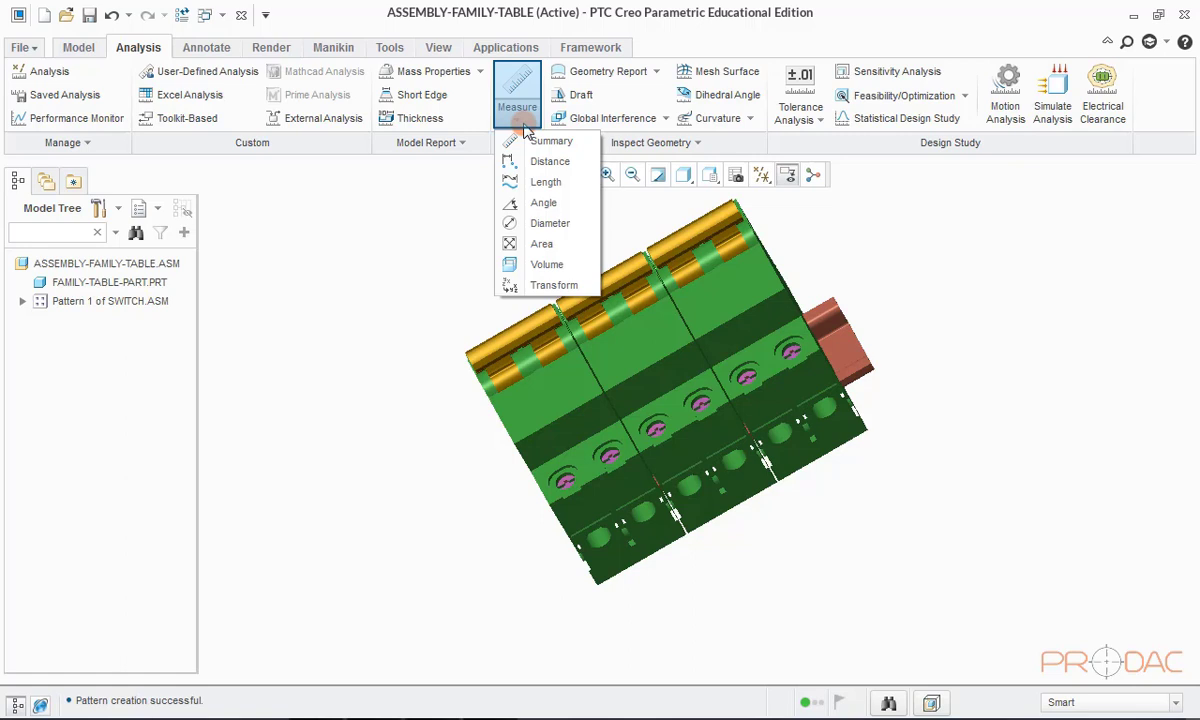
click(546, 182)
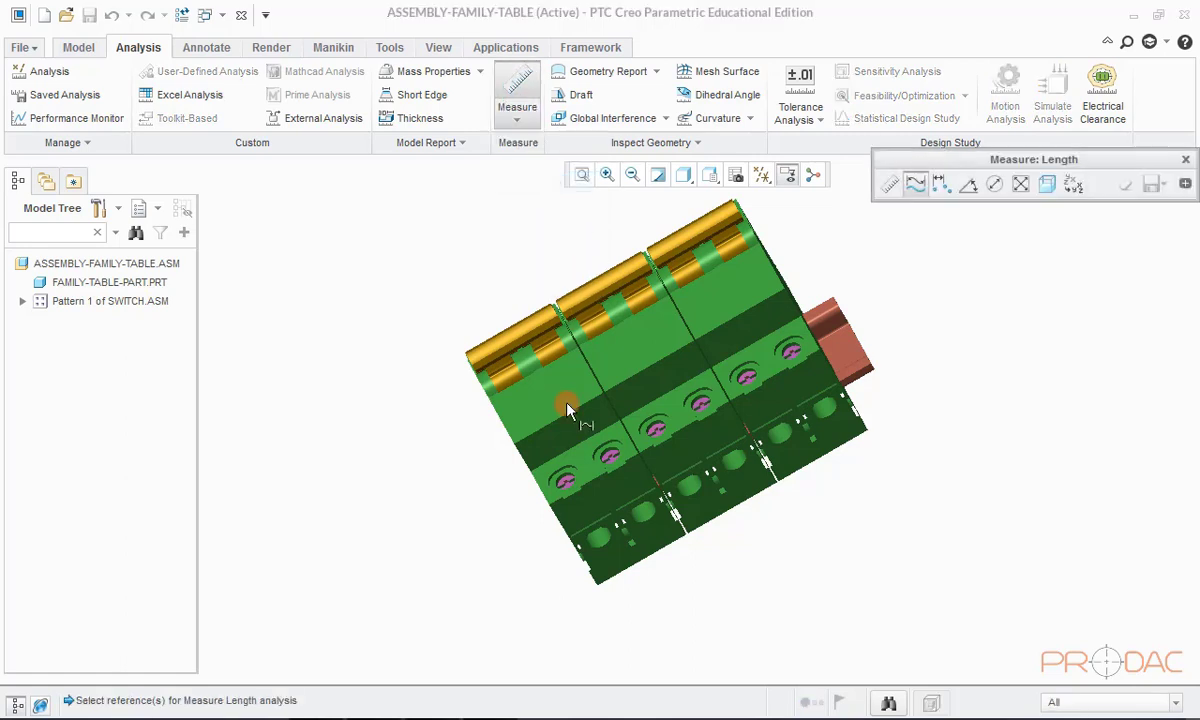
scroll(573, 437, down, 5)
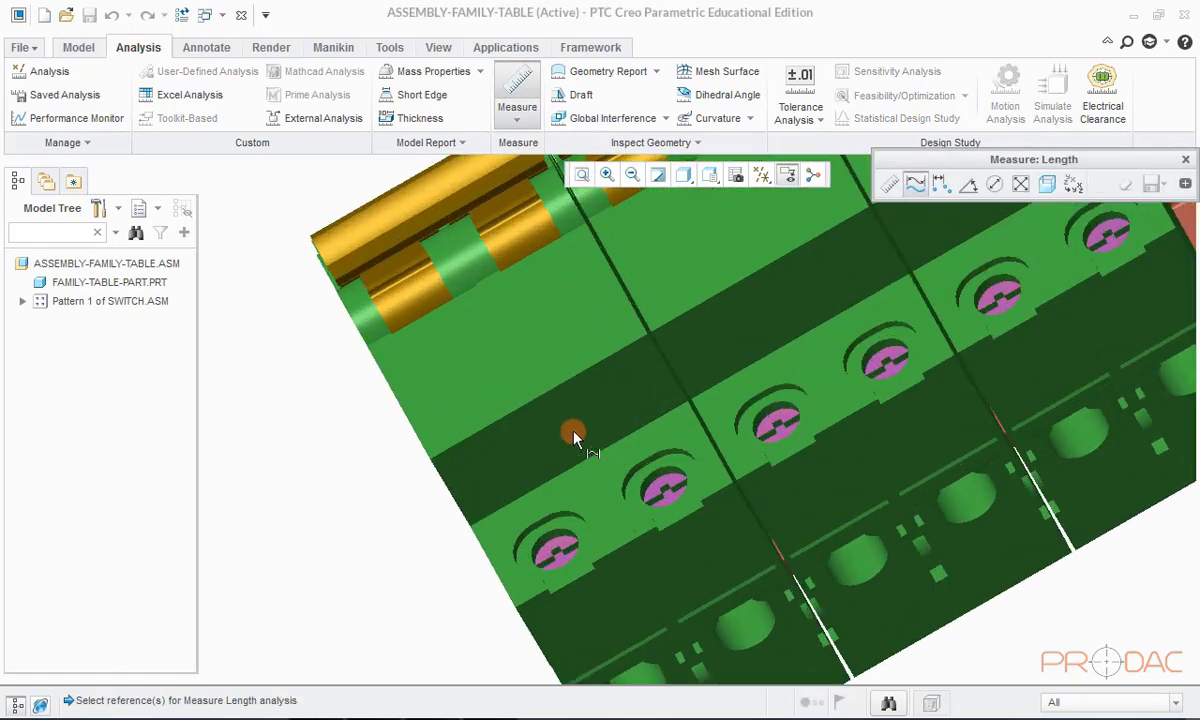
click(592, 373)
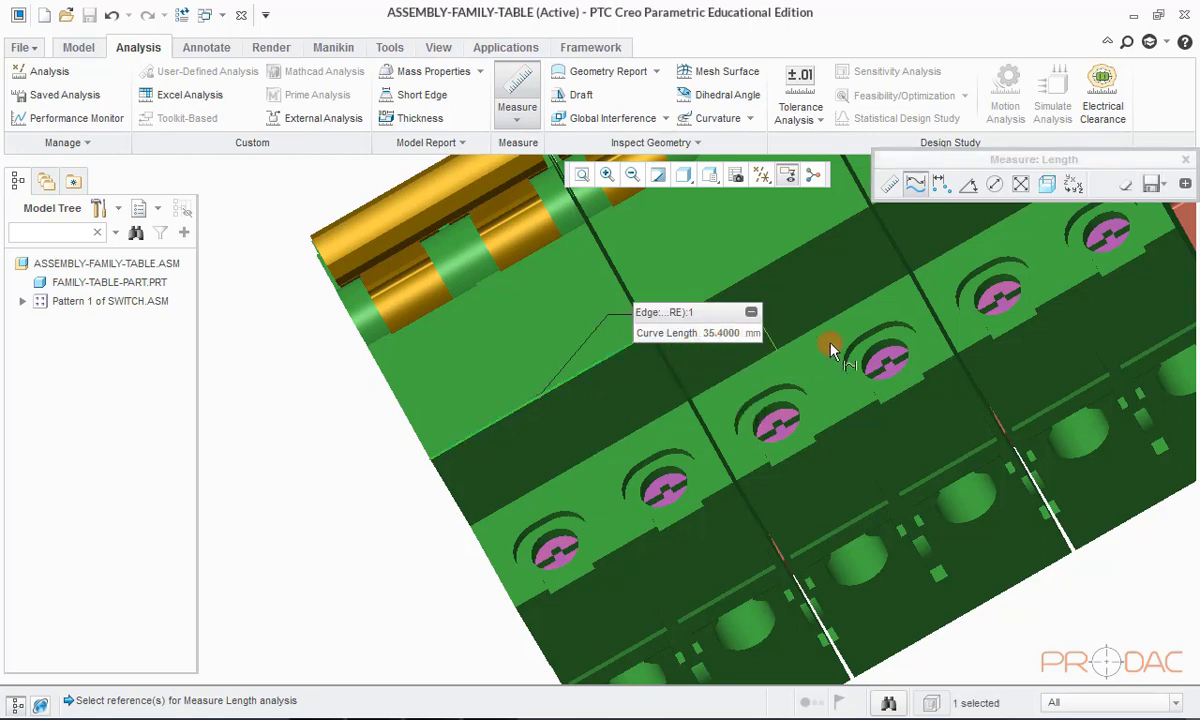
Step: Close the length measurement and measure the distance between the facing edges of two neighbouring switch housings
click(1170, 176)
click(1185, 160)
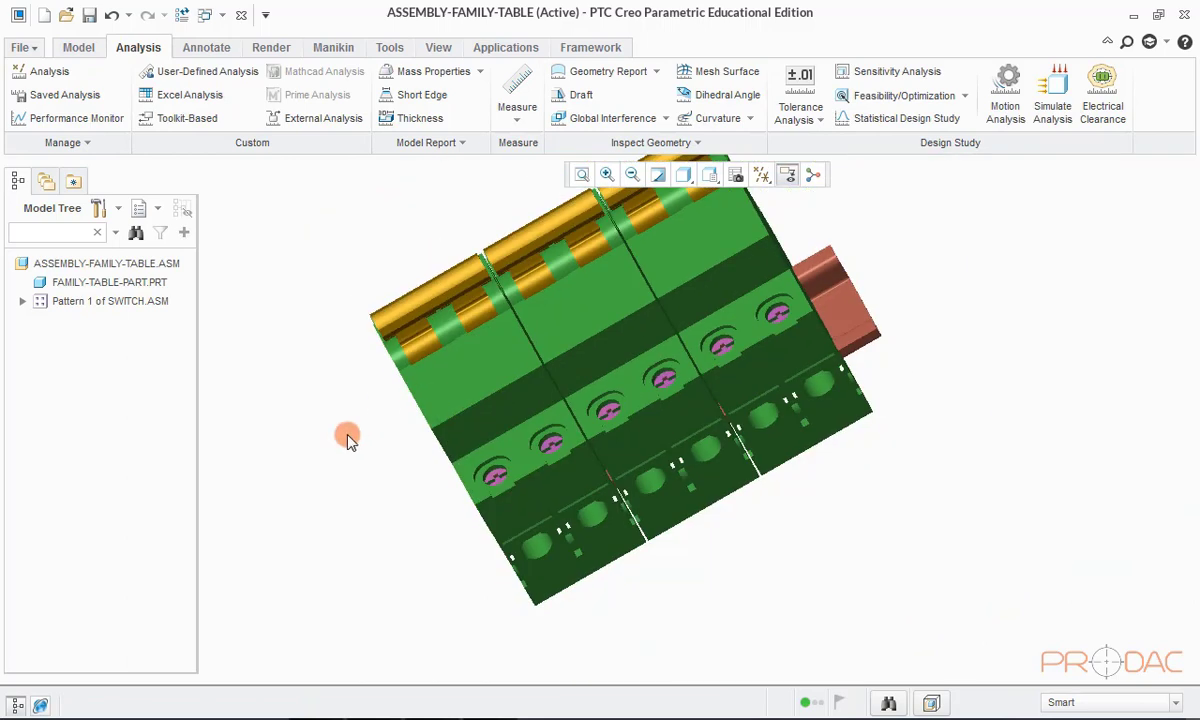
click(517, 100)
click(541, 162)
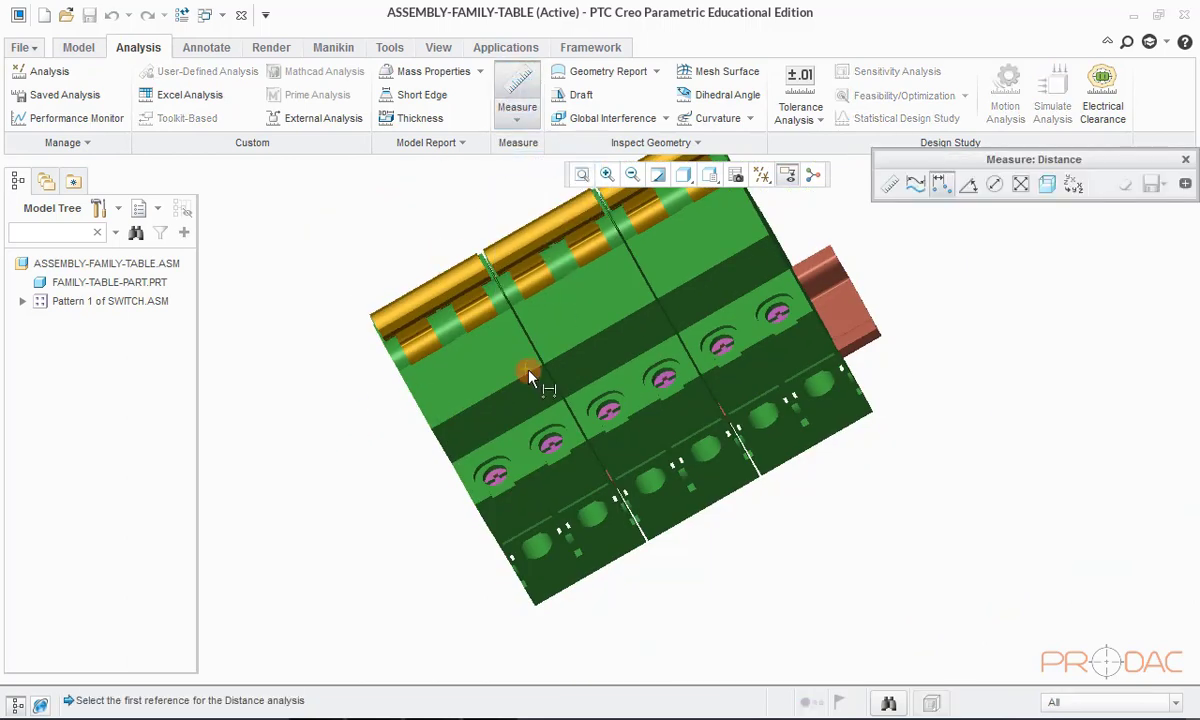
scroll(535, 370, up, 5)
click(558, 370)
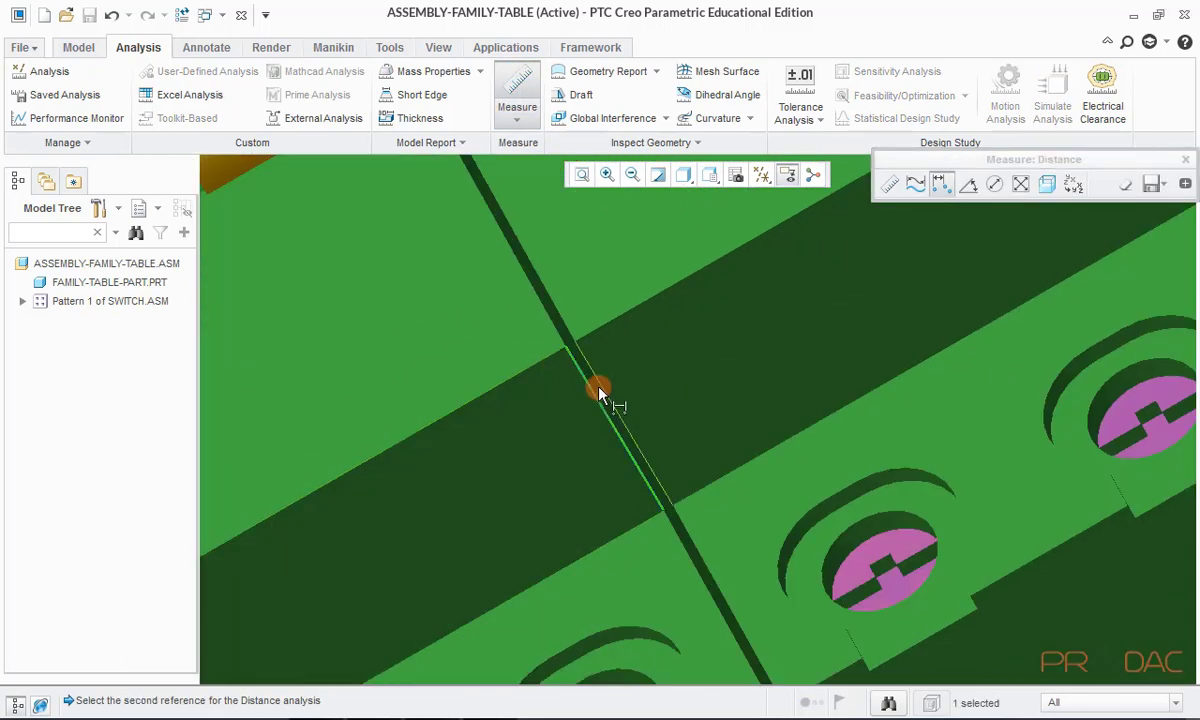
click(600, 394)
middle_click(1028, 284)
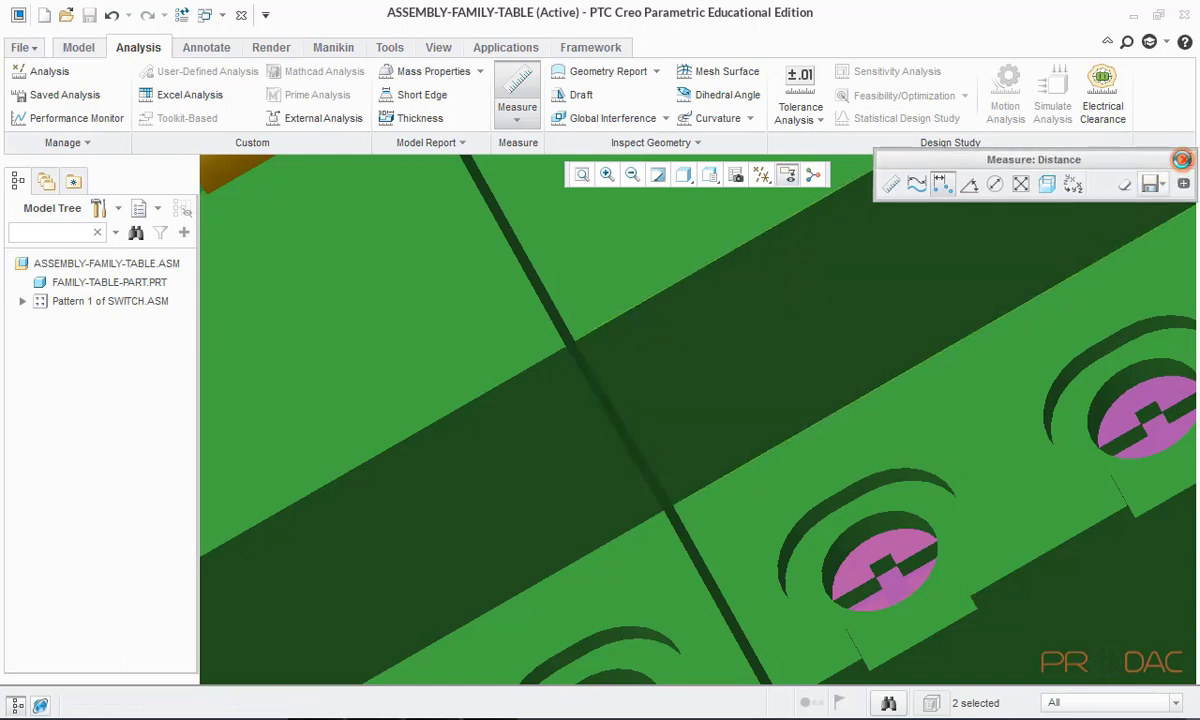
Step: Open the assembly's family table and add three instance rows
middle_drag(600, 345, 469, 362)
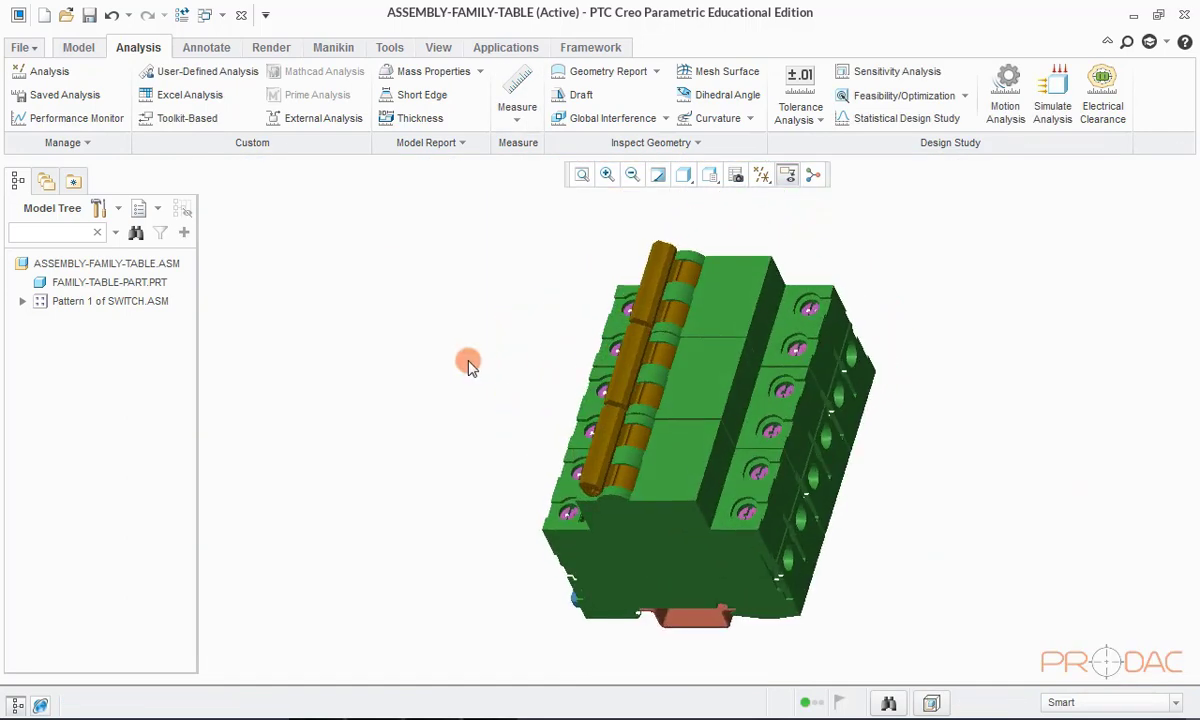
click(80, 49)
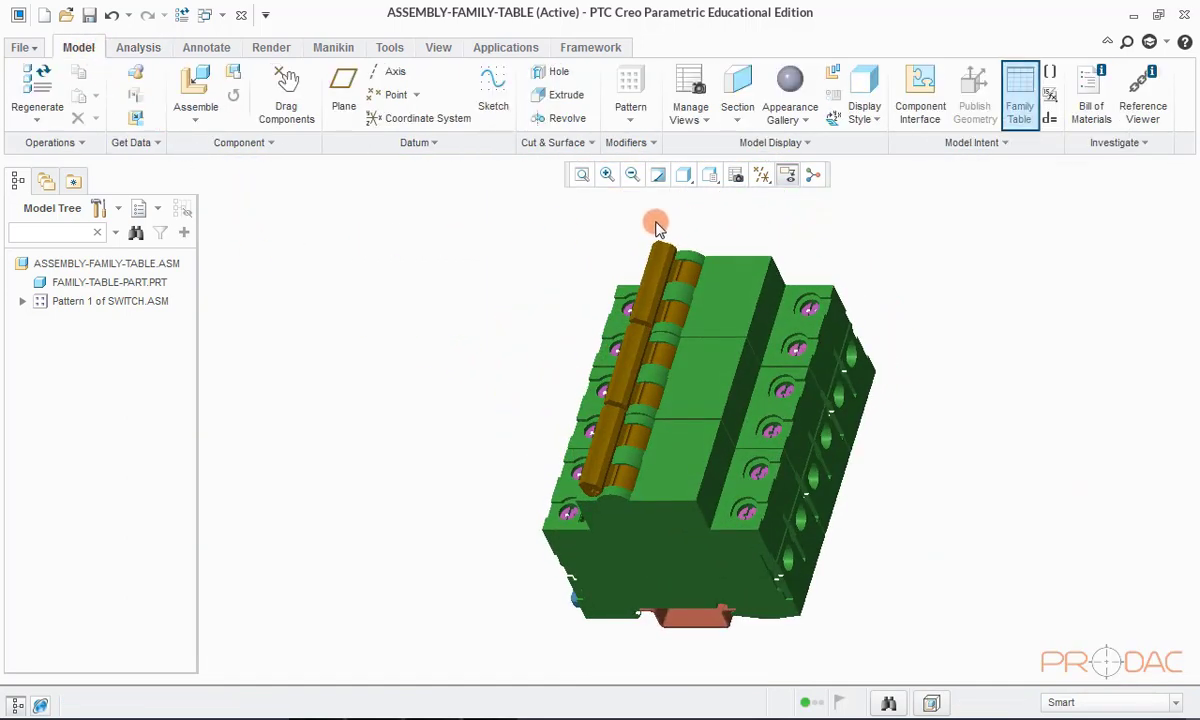
click(1020, 108)
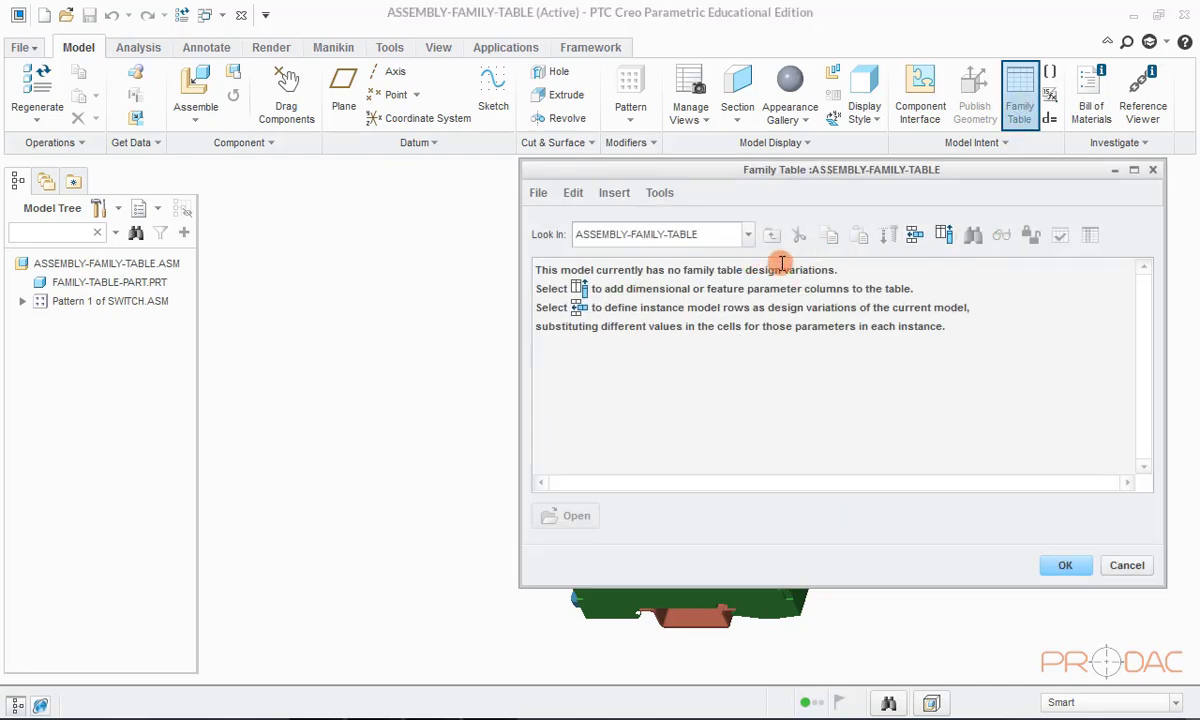
click(914, 238)
click(914, 238)
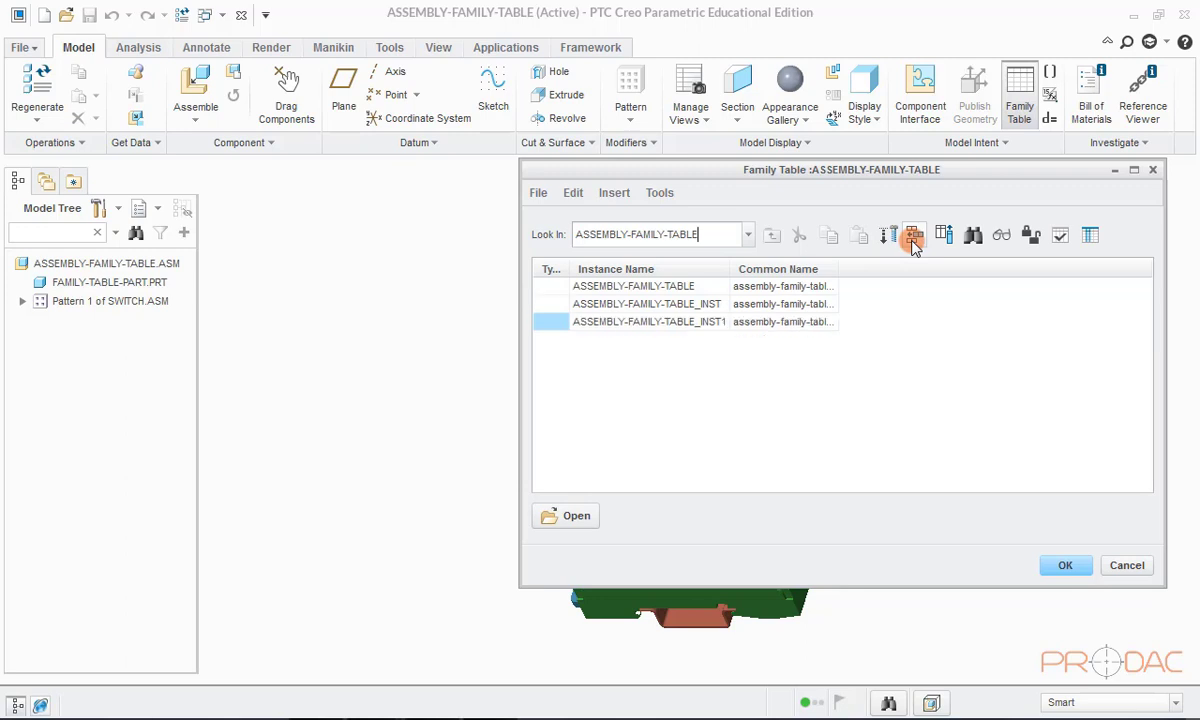
click(914, 238)
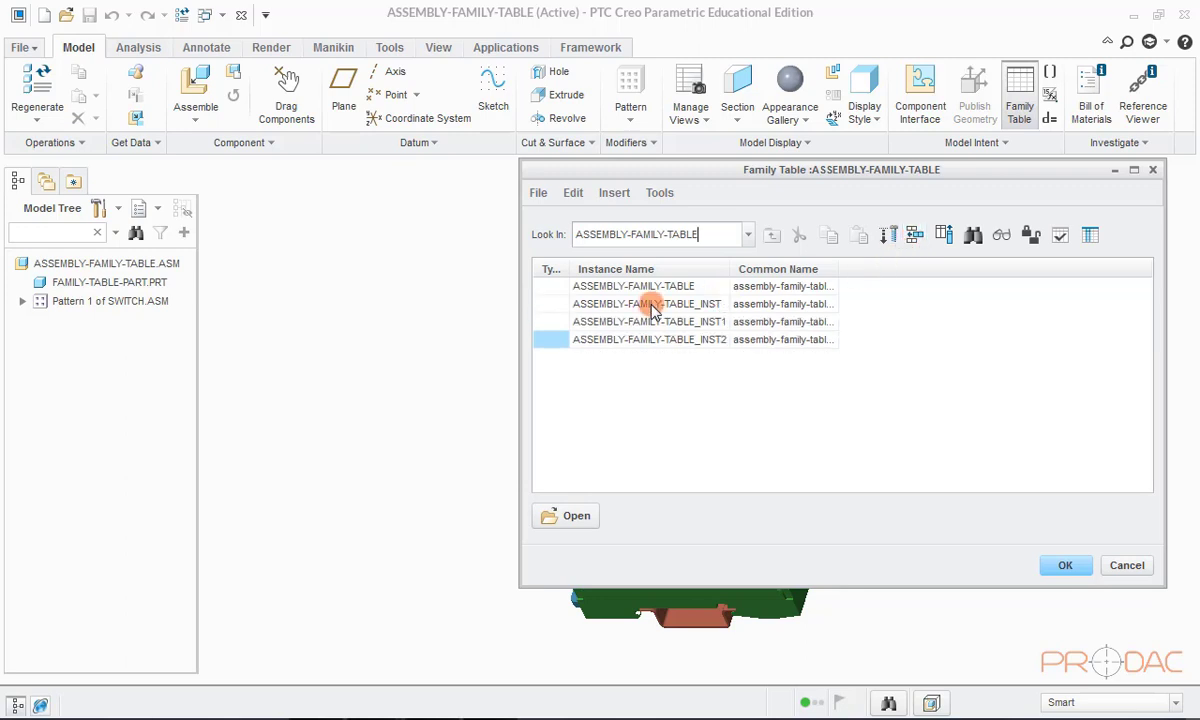
Step: Name the three family table instances ASM-01, ASM-02 and ASM-03
click(620, 300)
text(asm-01)
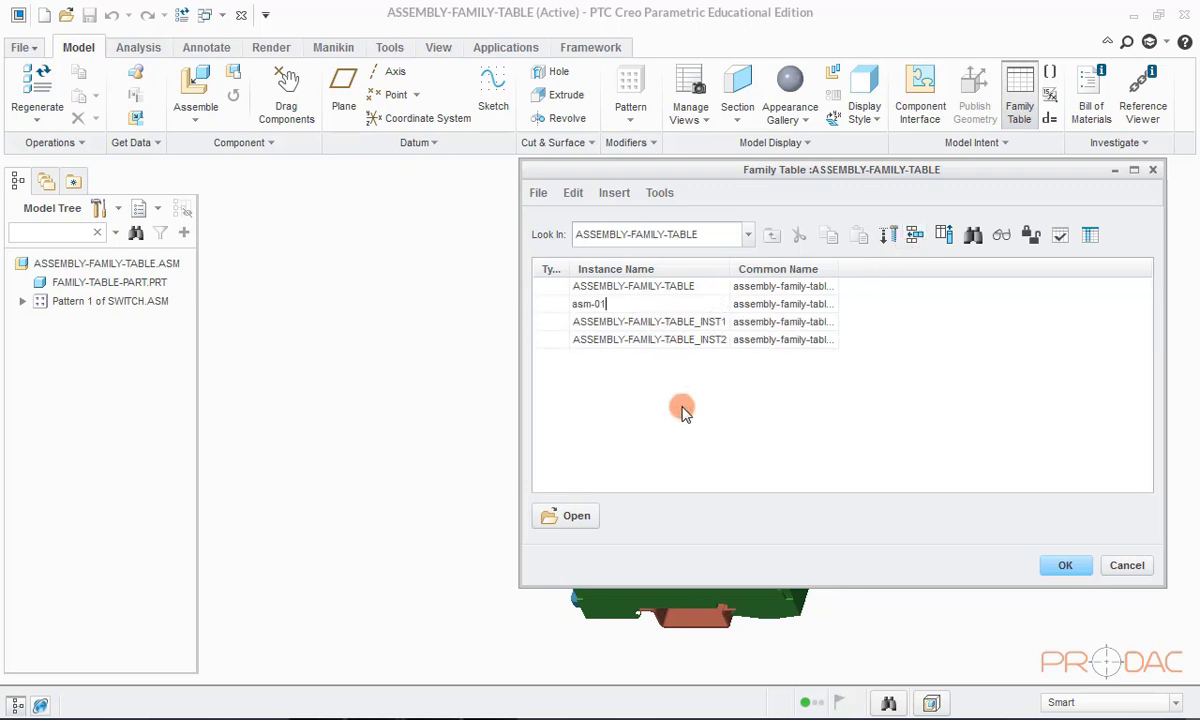
click(650, 322)
text(asm-0)
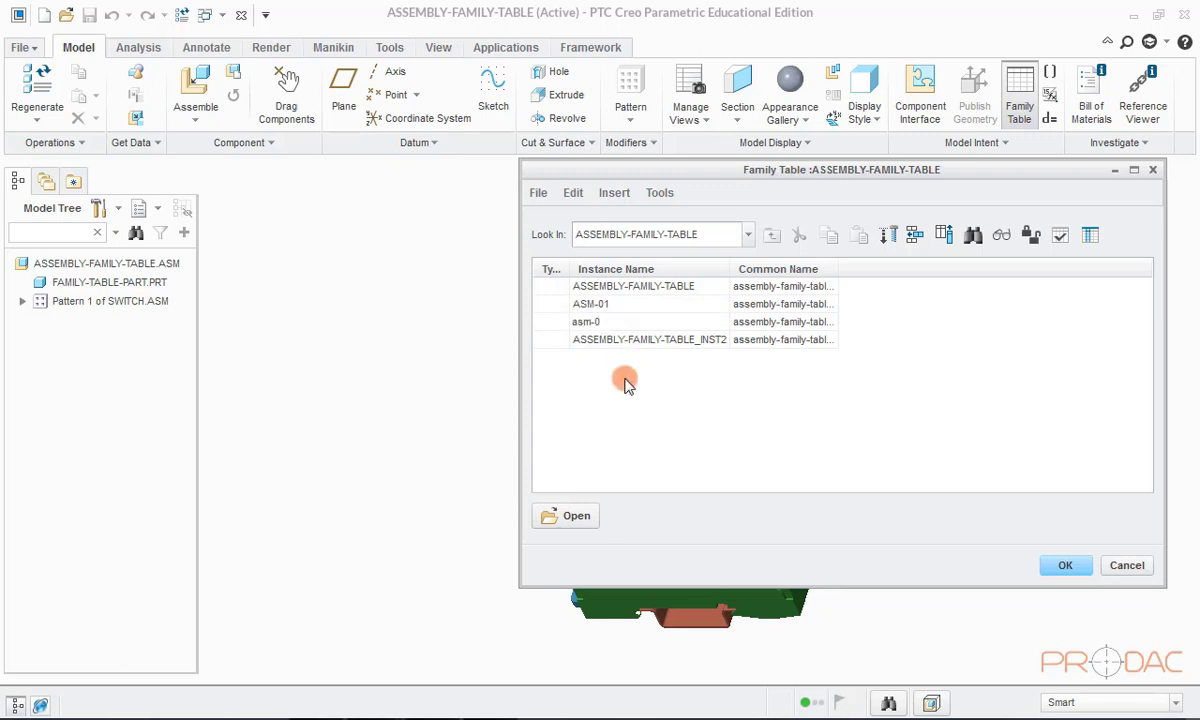
click(622, 303)
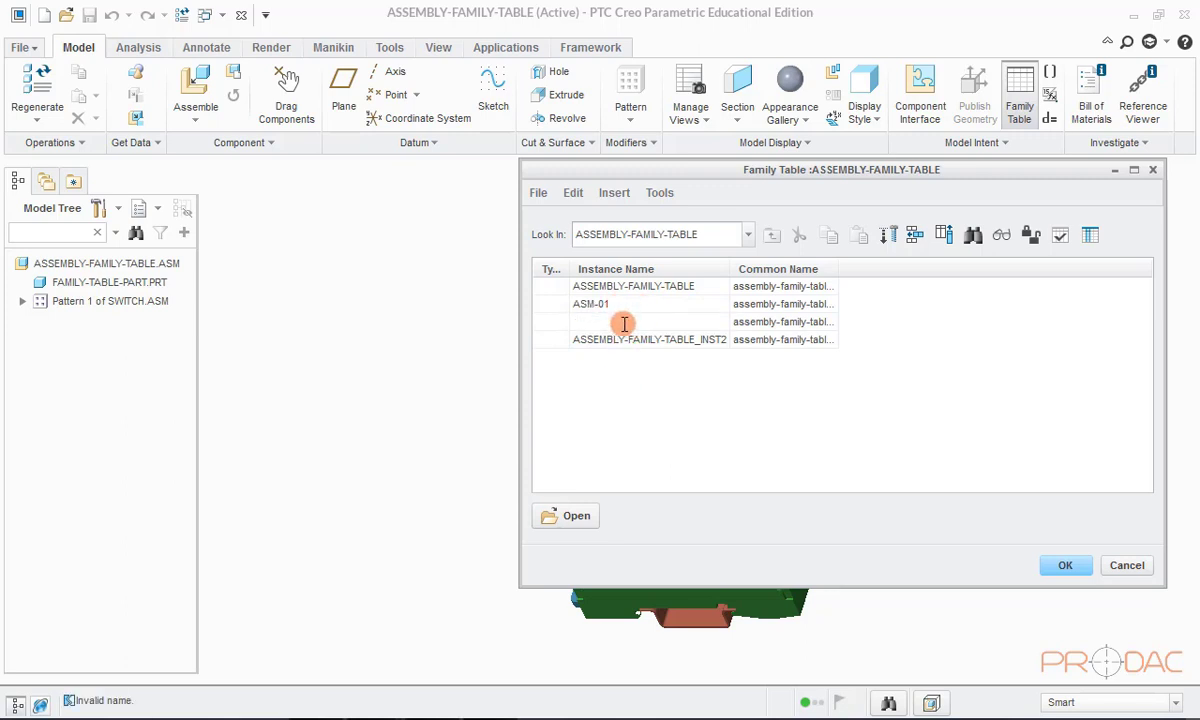
click(616, 302)
click(611, 310)
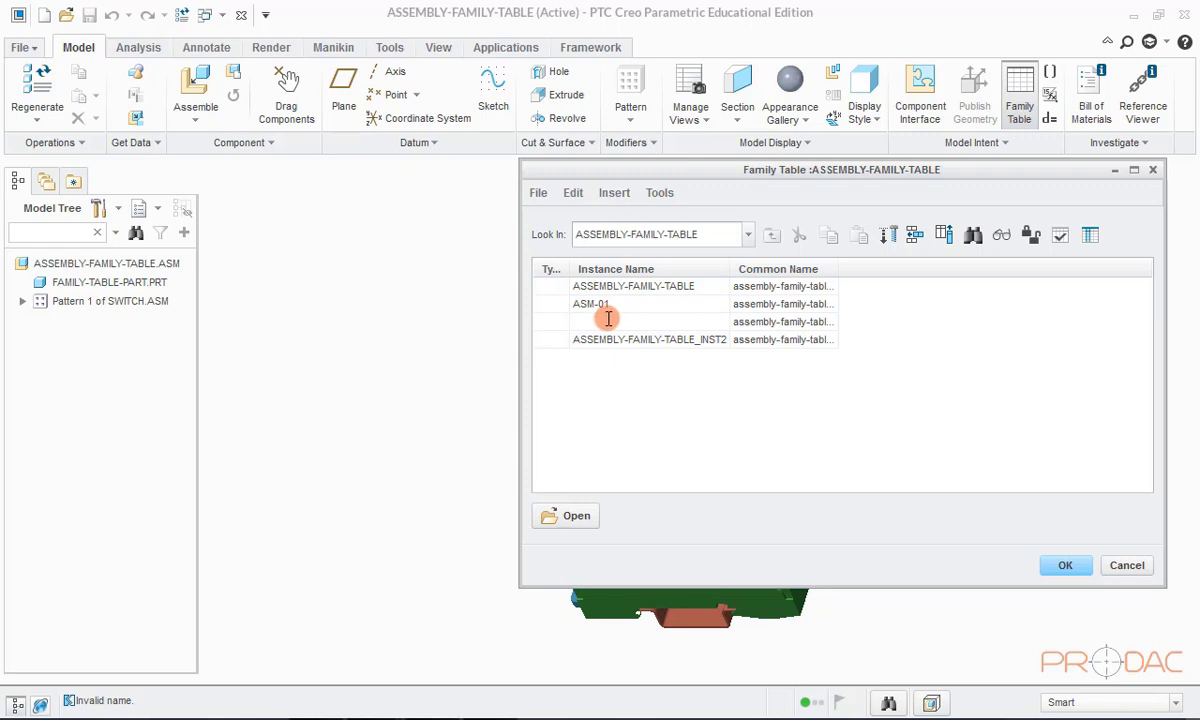
text(02)
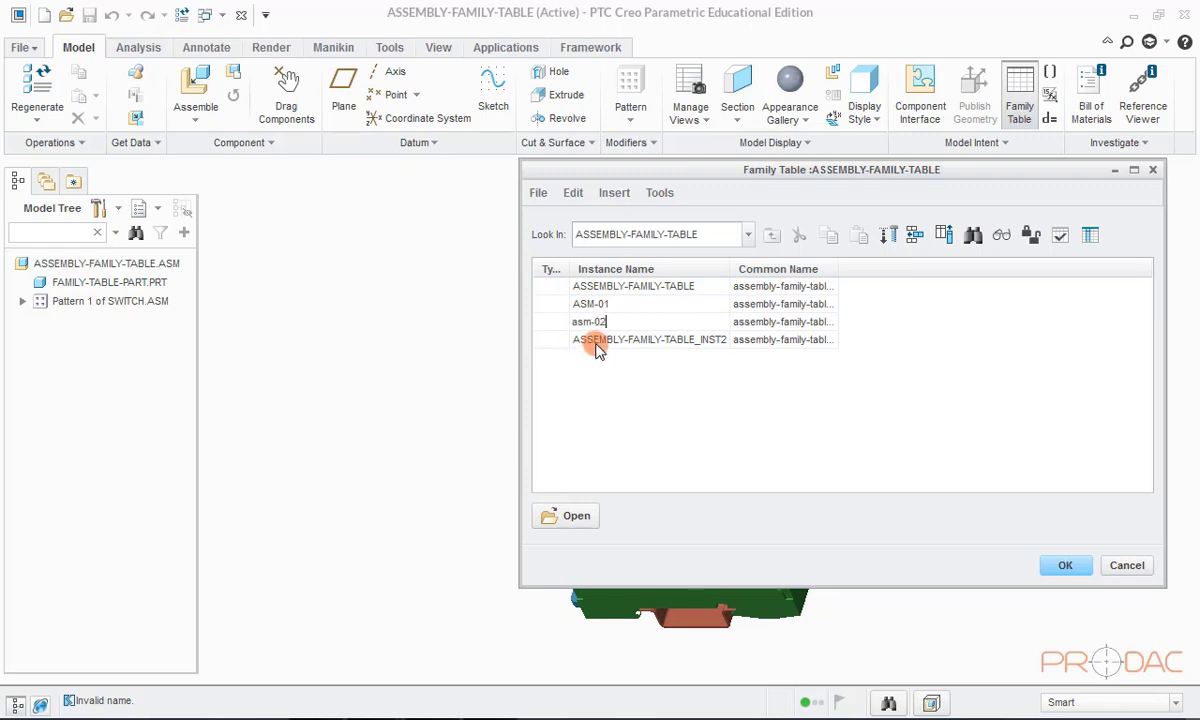
click(670, 343)
text(asm-0)
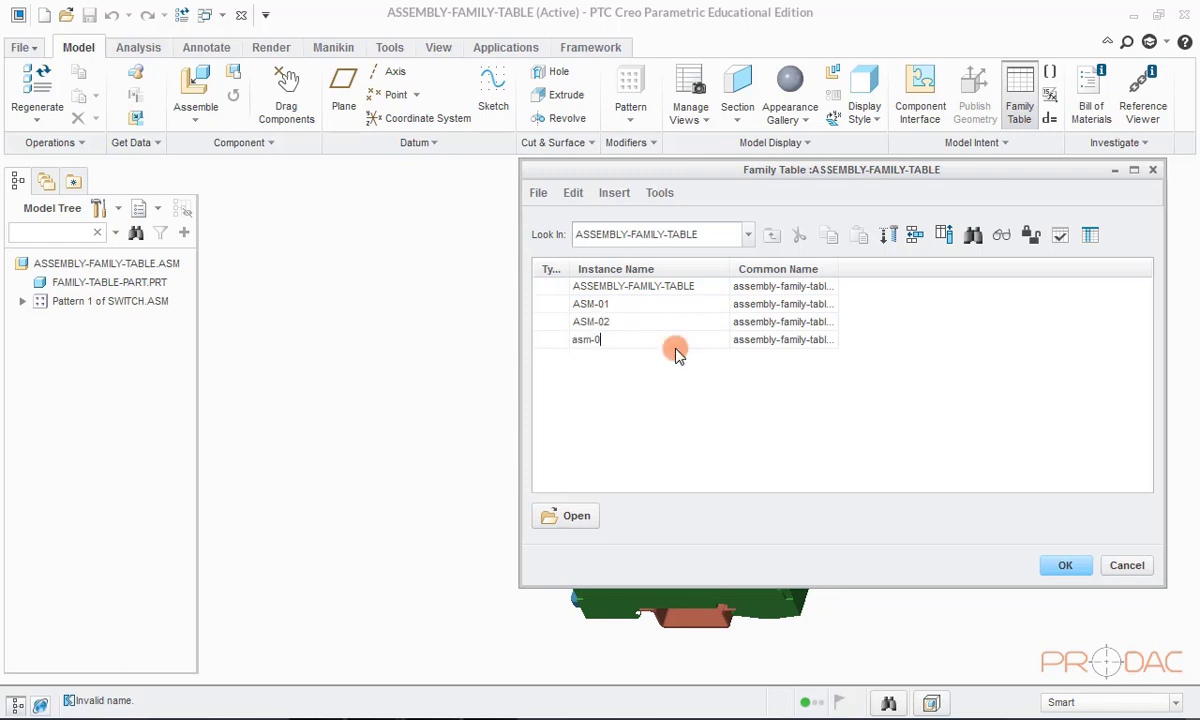
text(3)
Step: Set the common names of the three instances to switch-asm-01, switch-asm-02 and switch-asm-03
click(763, 339)
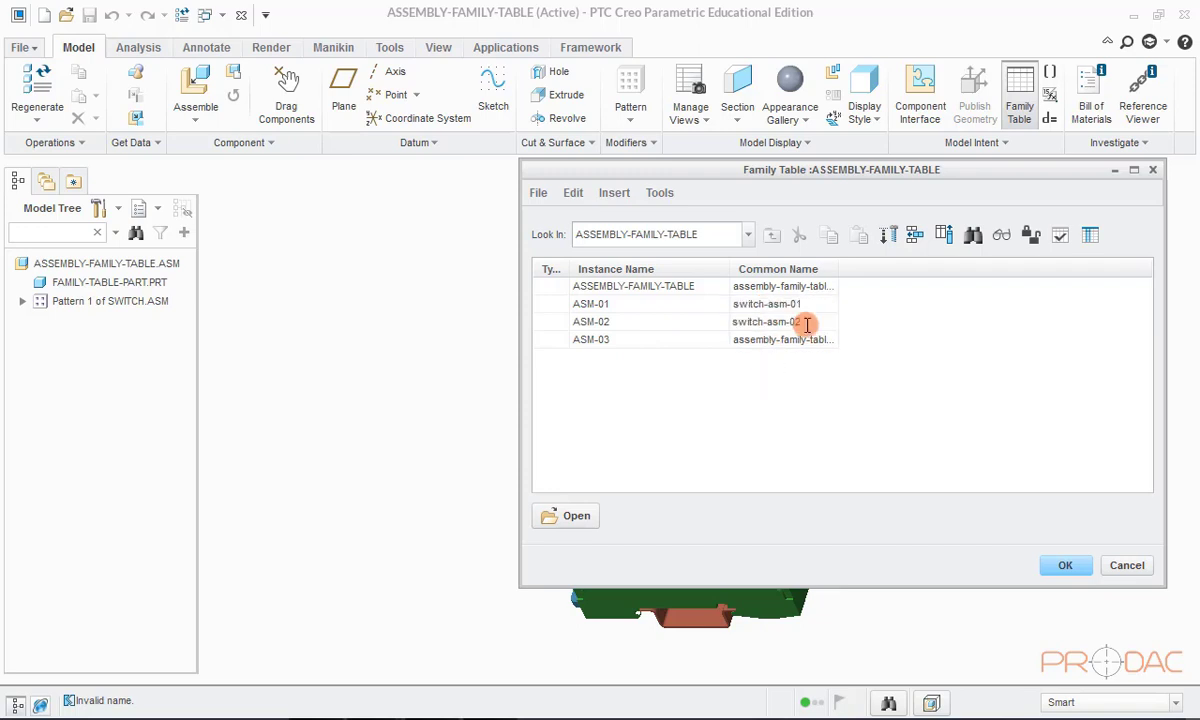
click(812, 340)
text(switch-asm-03)
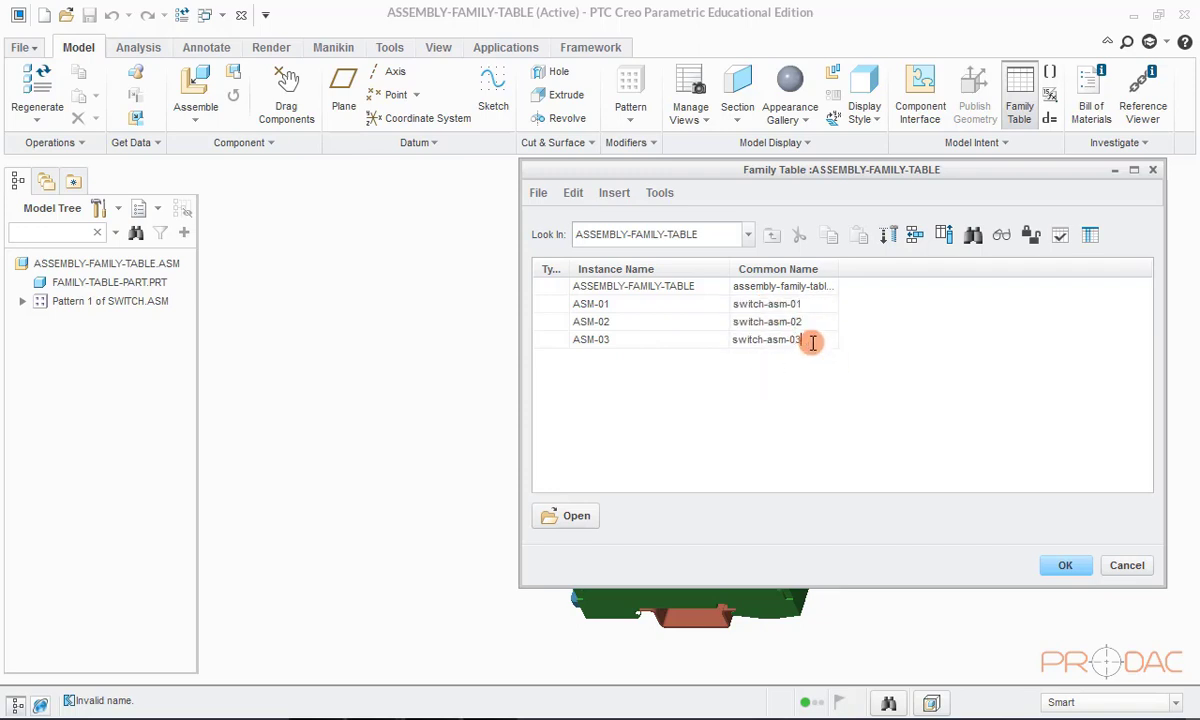
key(Return)
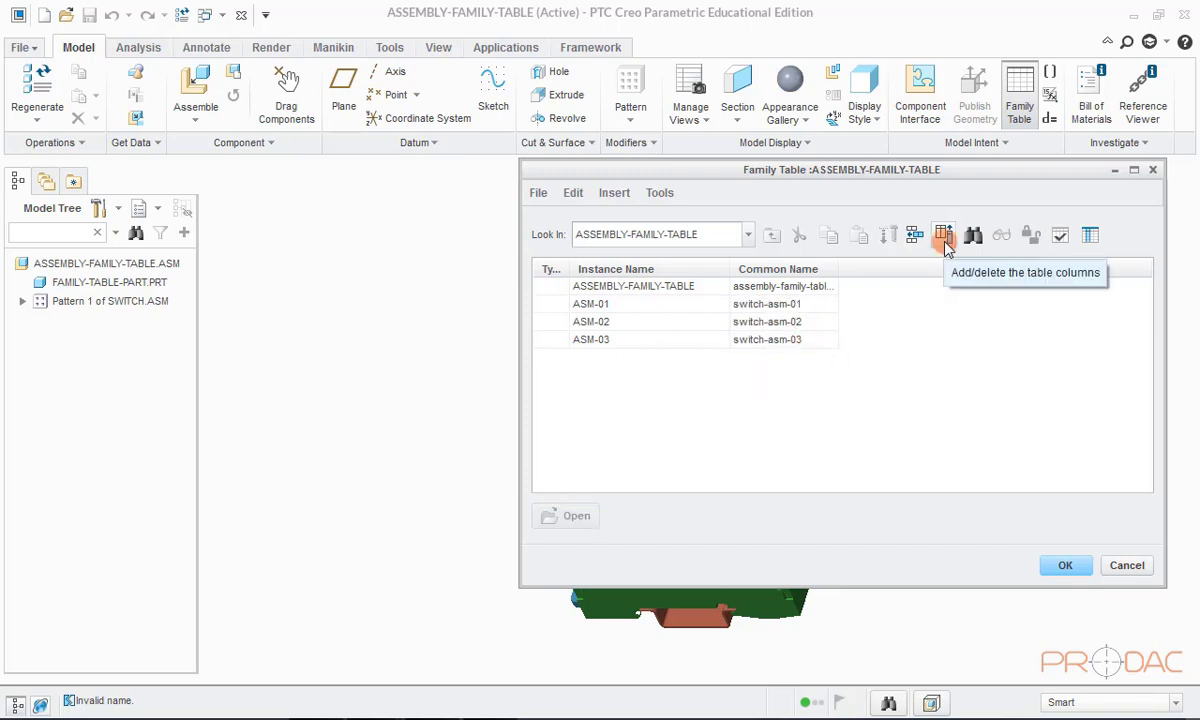
Step: Add the switch pattern's member count as a dimension column in the family table
click(944, 237)
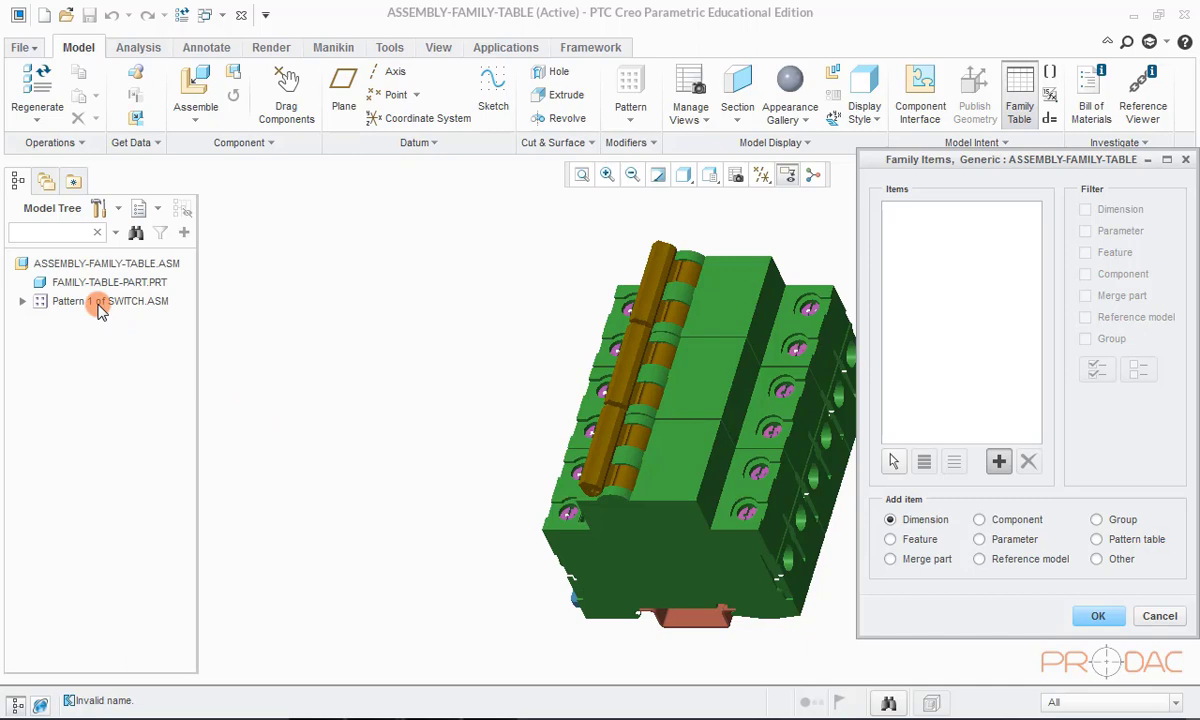
click(100, 310)
scroll(320, 340, up, 2)
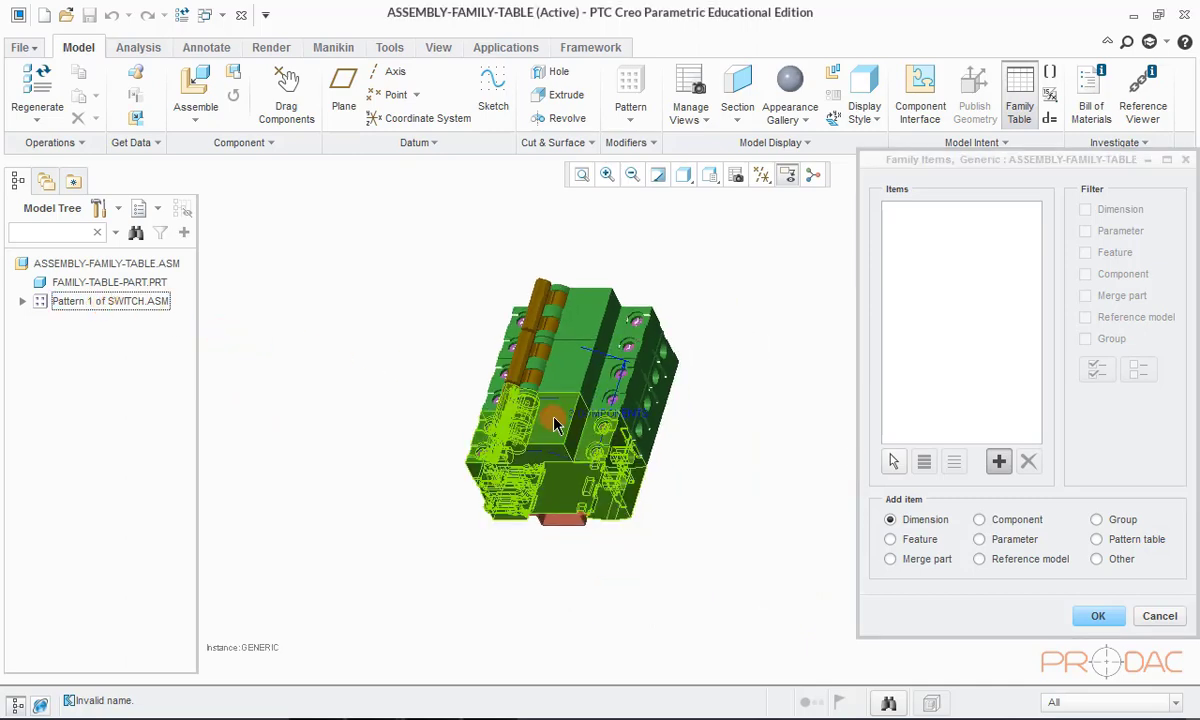
scroll(555, 425, down, 3)
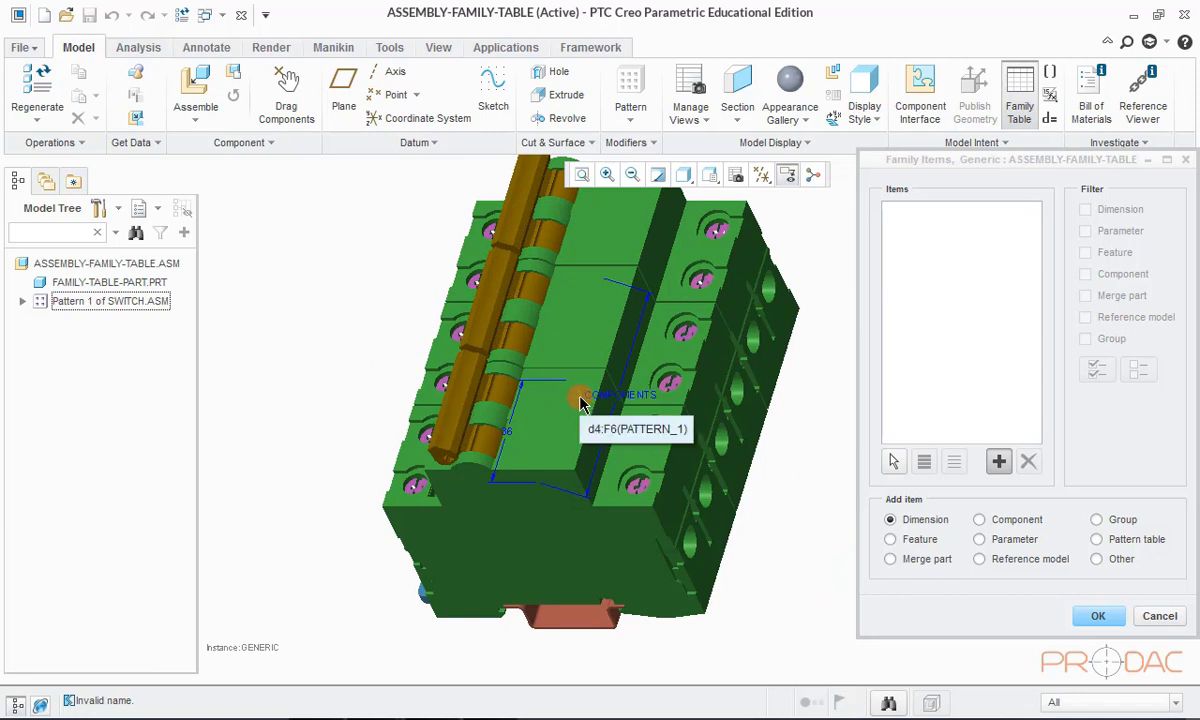
click(583, 403)
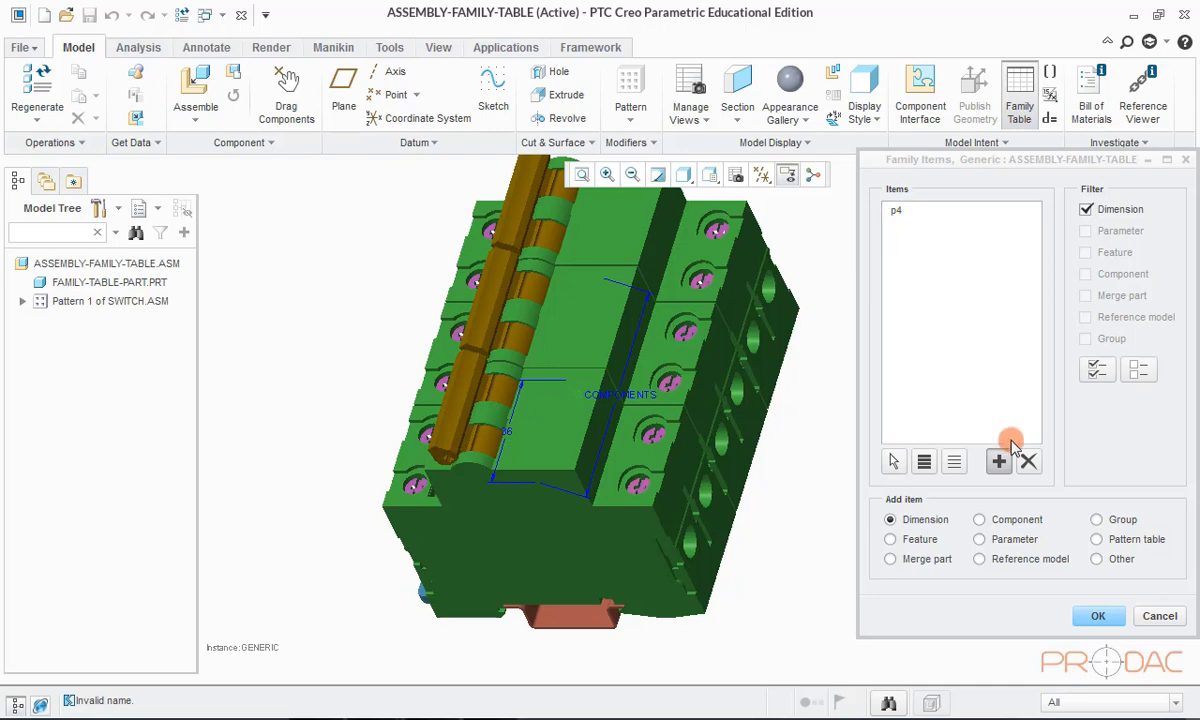
click(1095, 617)
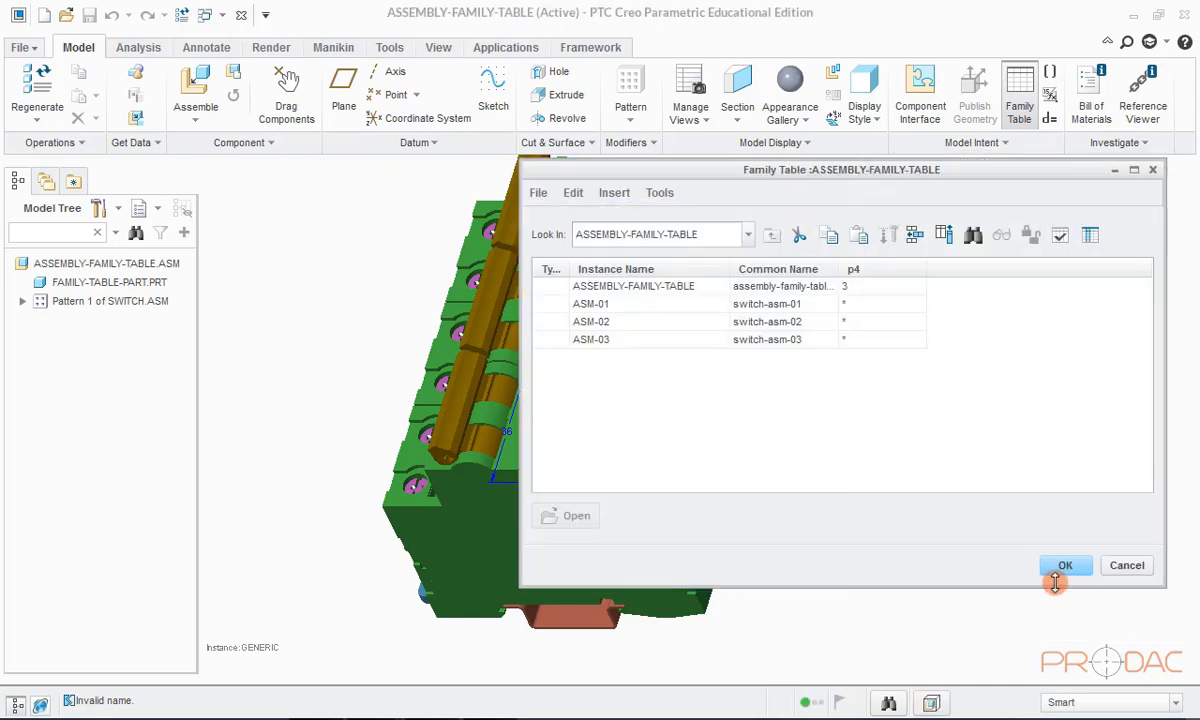
Step: Set the pattern member count to 1 for ASM-01, 2 for ASM-02 and 3 for ASM-03
click(852, 304)
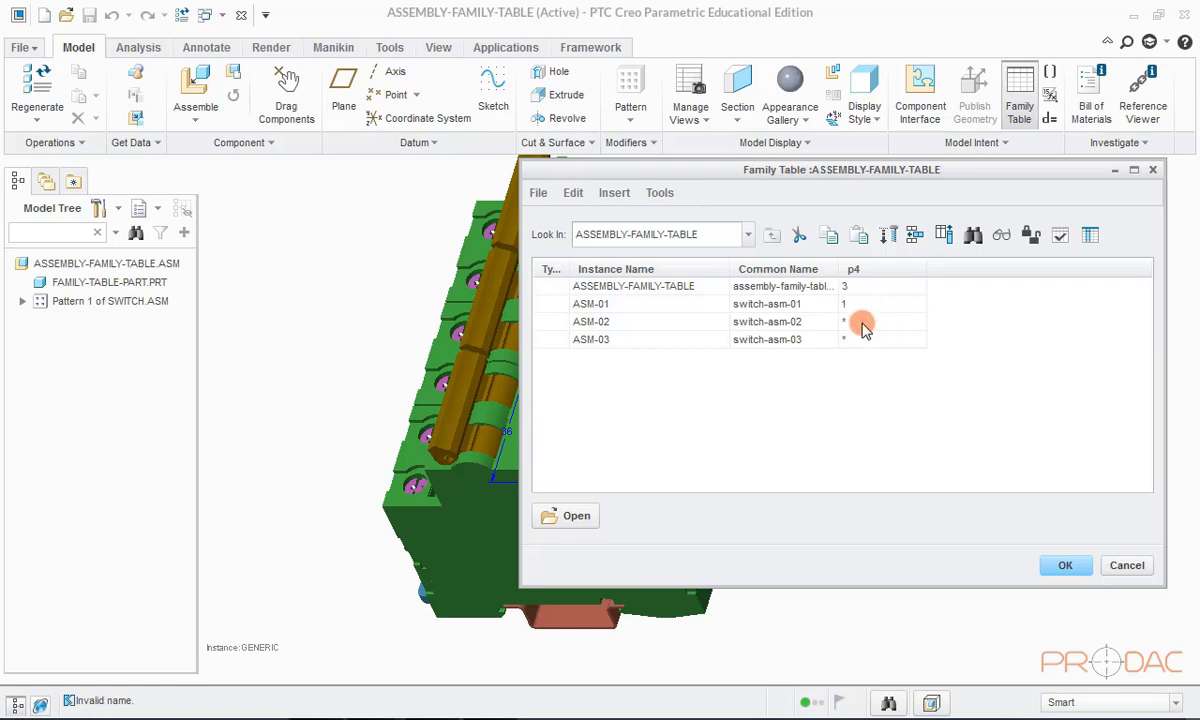
click(855, 322)
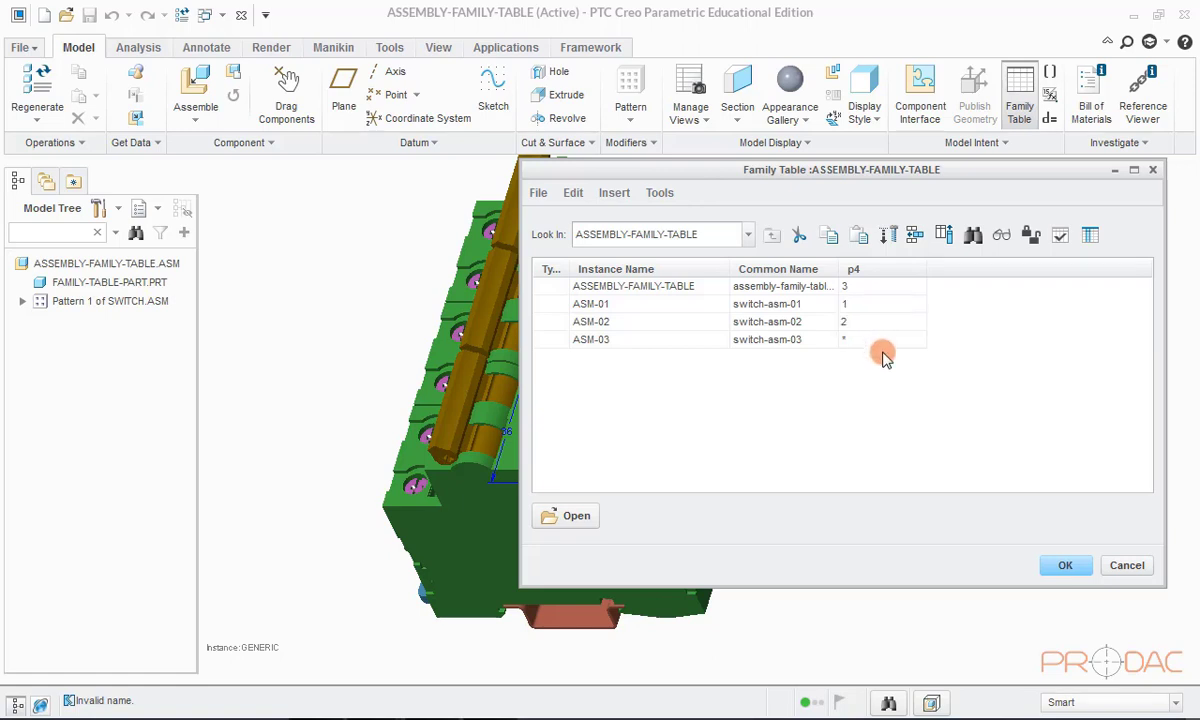
click(884, 343)
text(3)
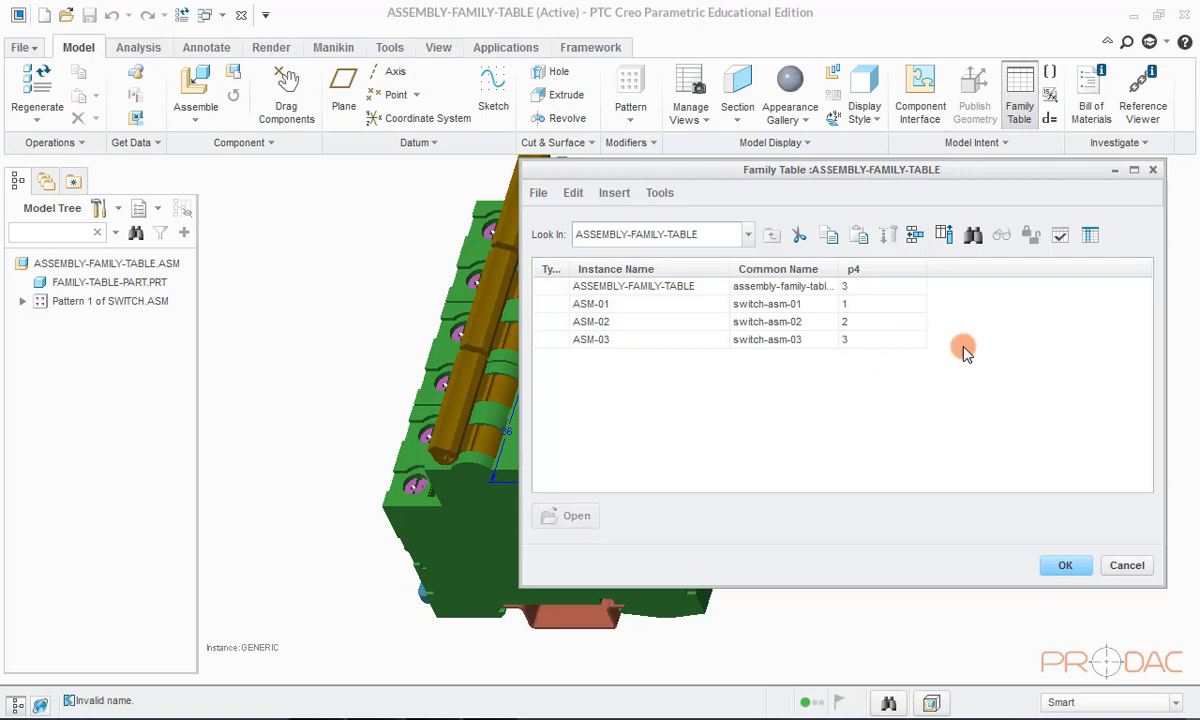
Step: Verify the ASM-01, ASM-02 and ASM-03 instances of the family table
click(1058, 238)
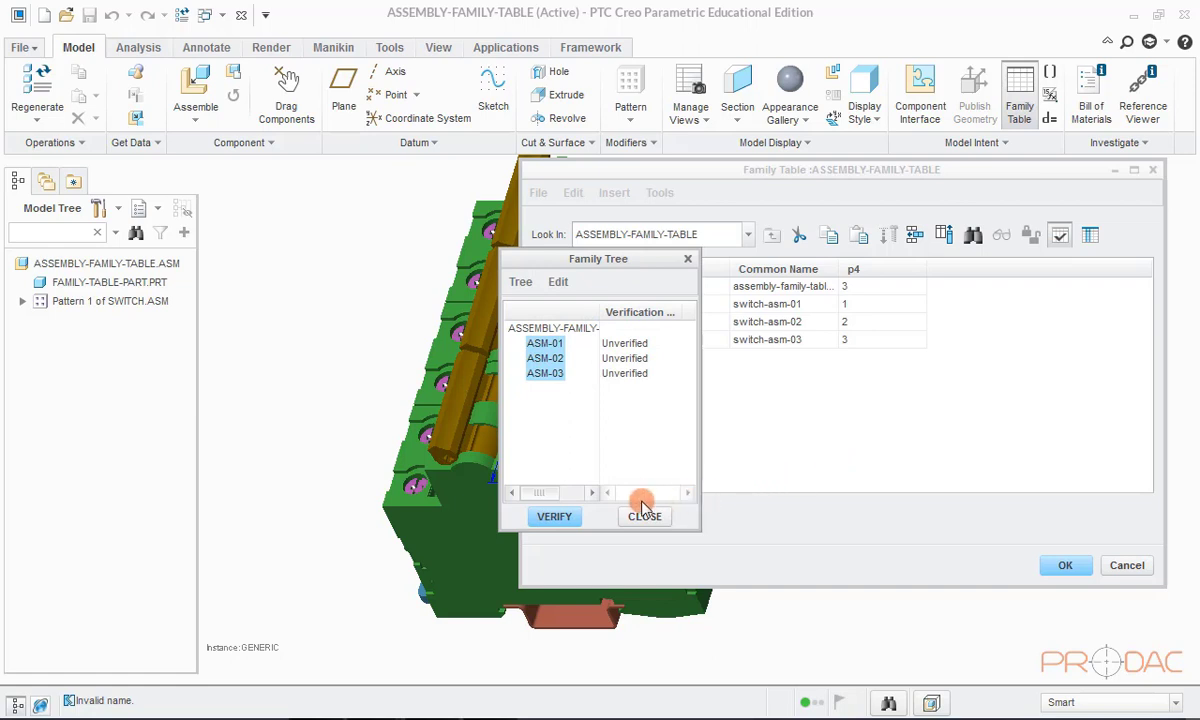
click(560, 517)
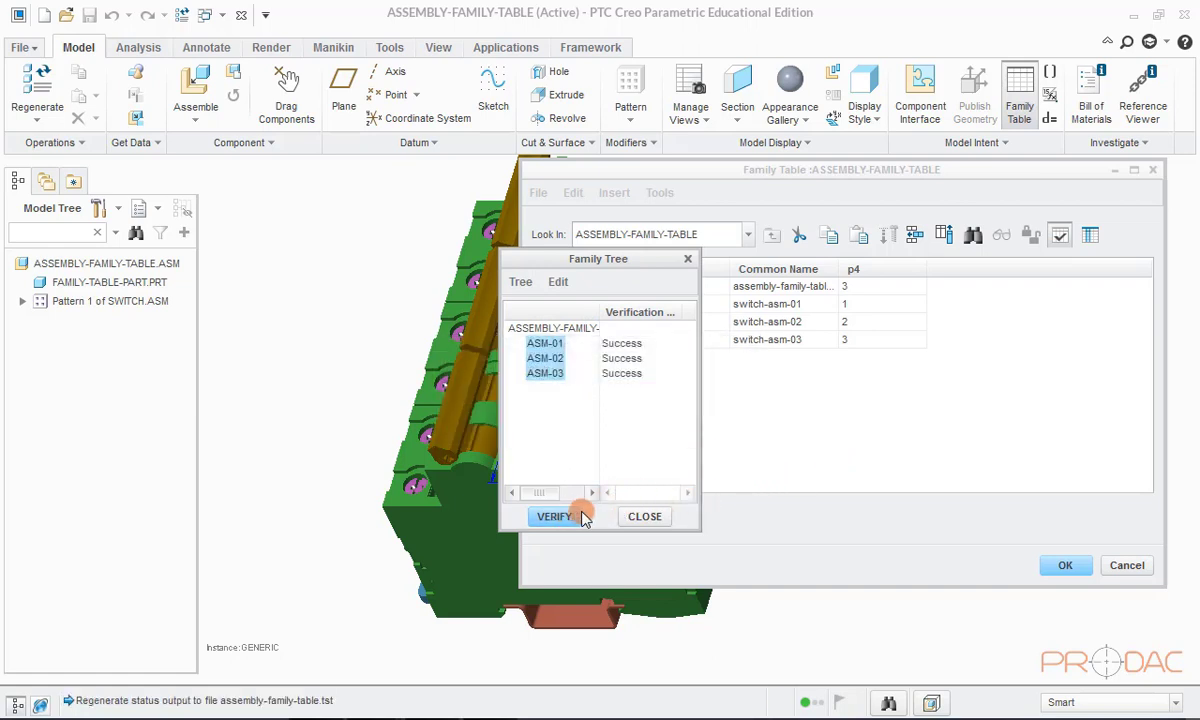
click(644, 517)
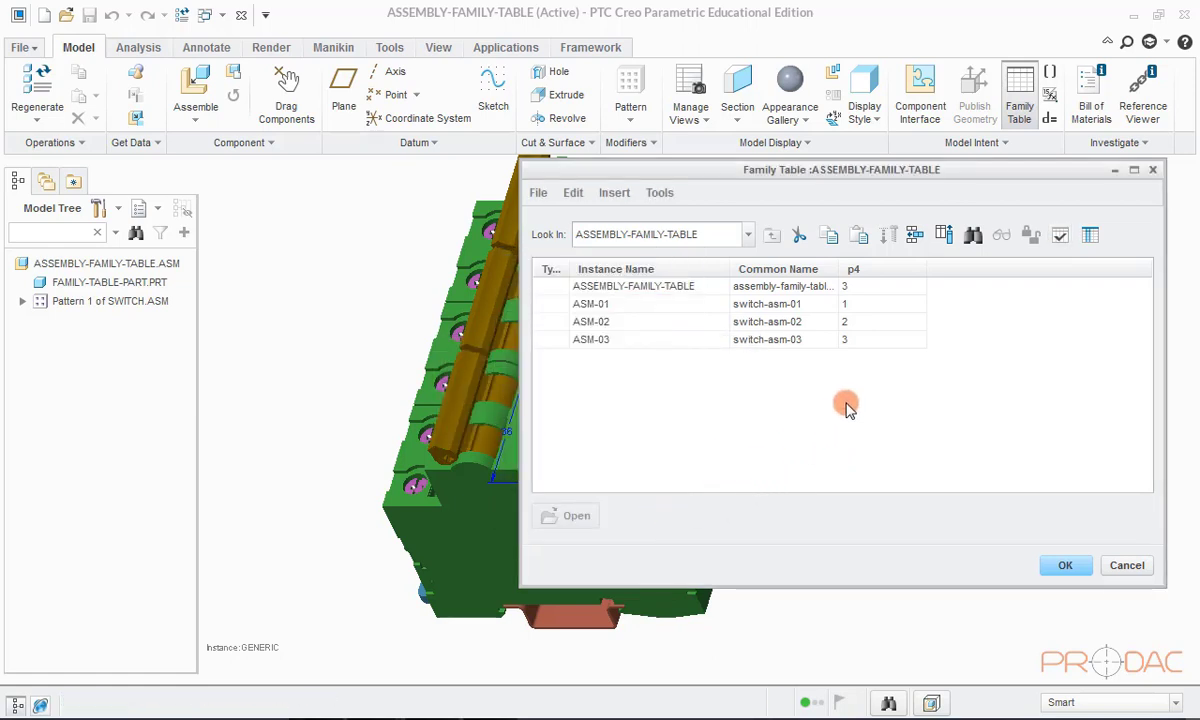
Step: Preview the ASM-01 and ASM-02 instances from the family table, enlarging the preview window
double_click(603, 304)
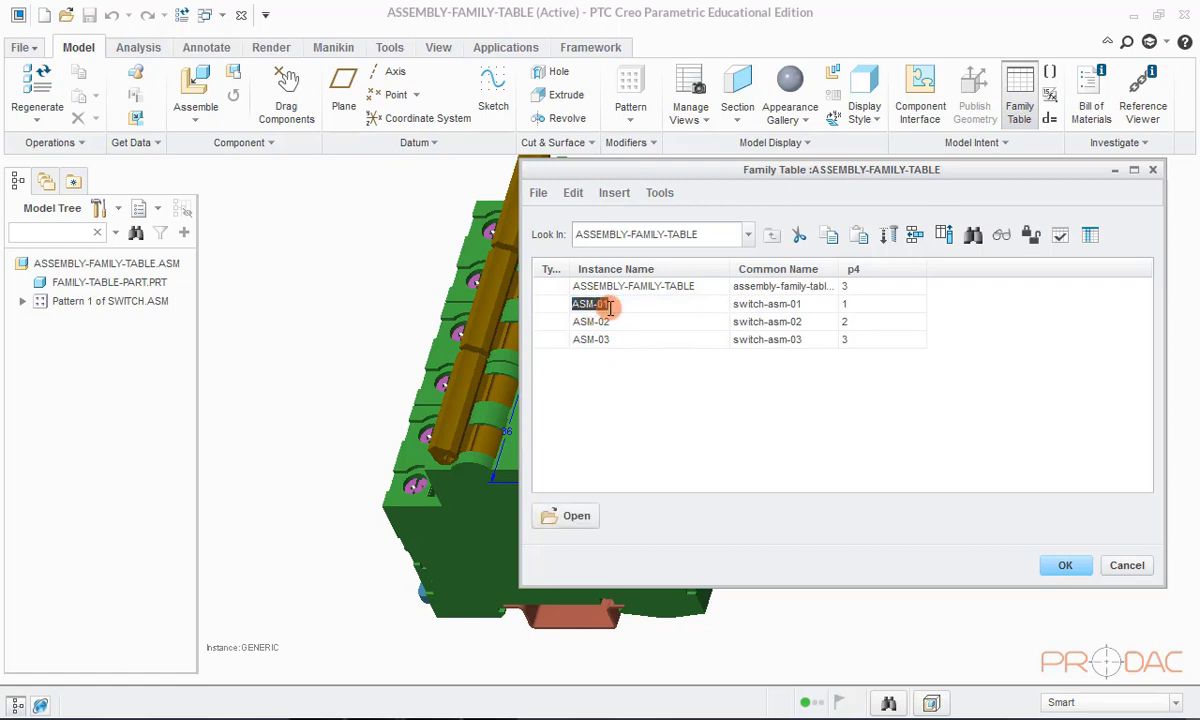
click(1001, 238)
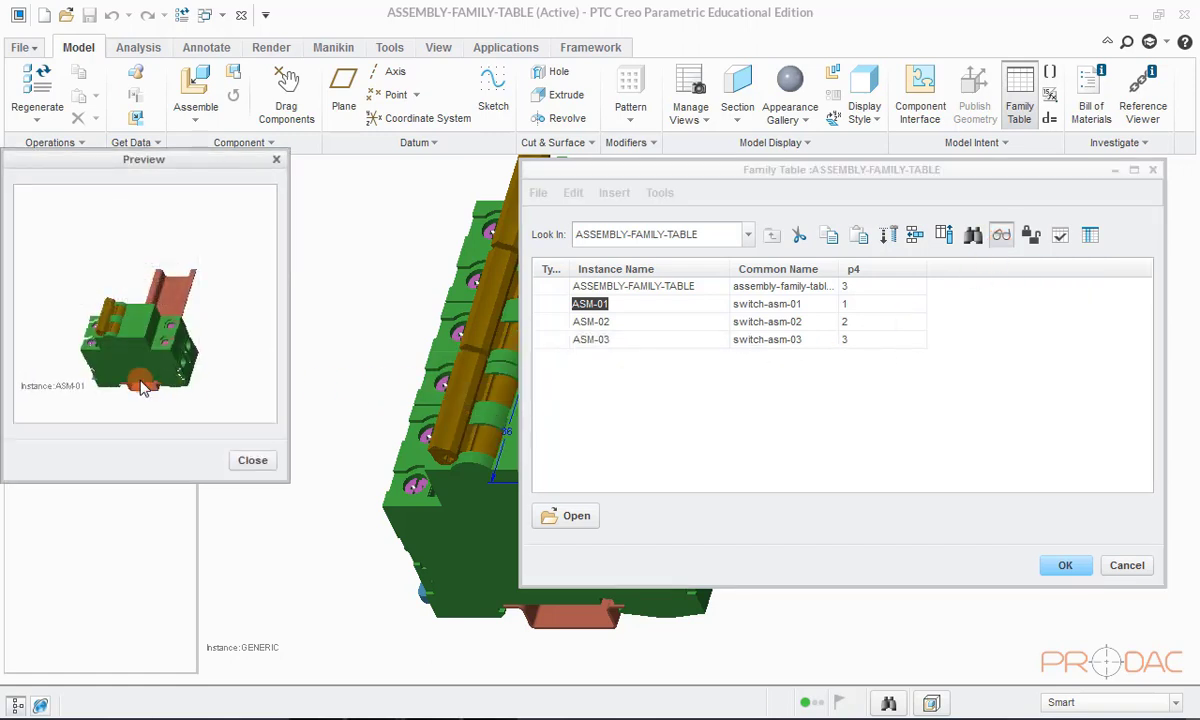
scroll(143, 387, up, 3)
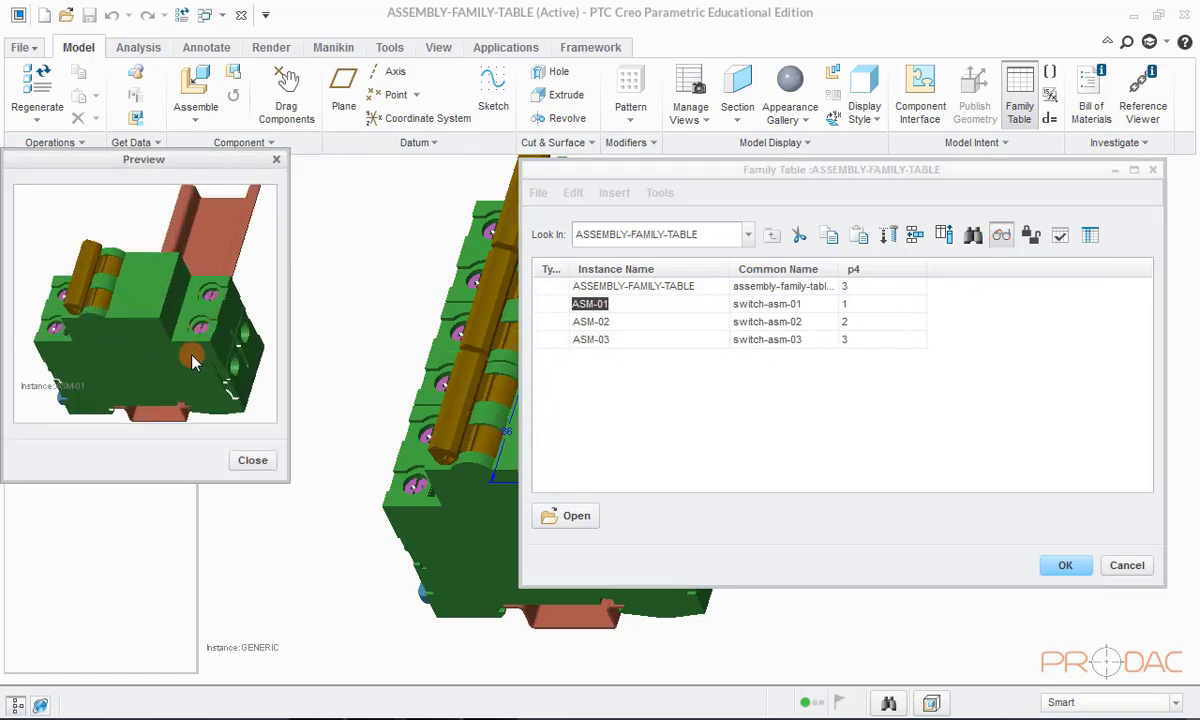
drag(288, 482, 384, 616)
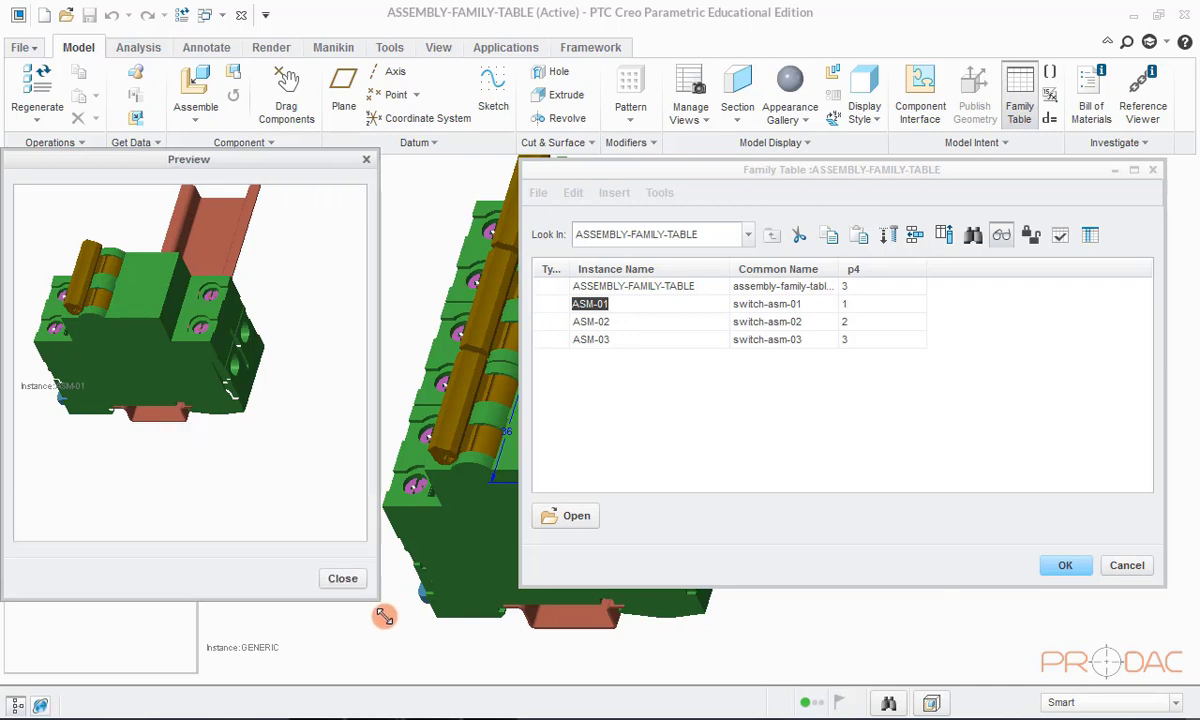
click(590, 321)
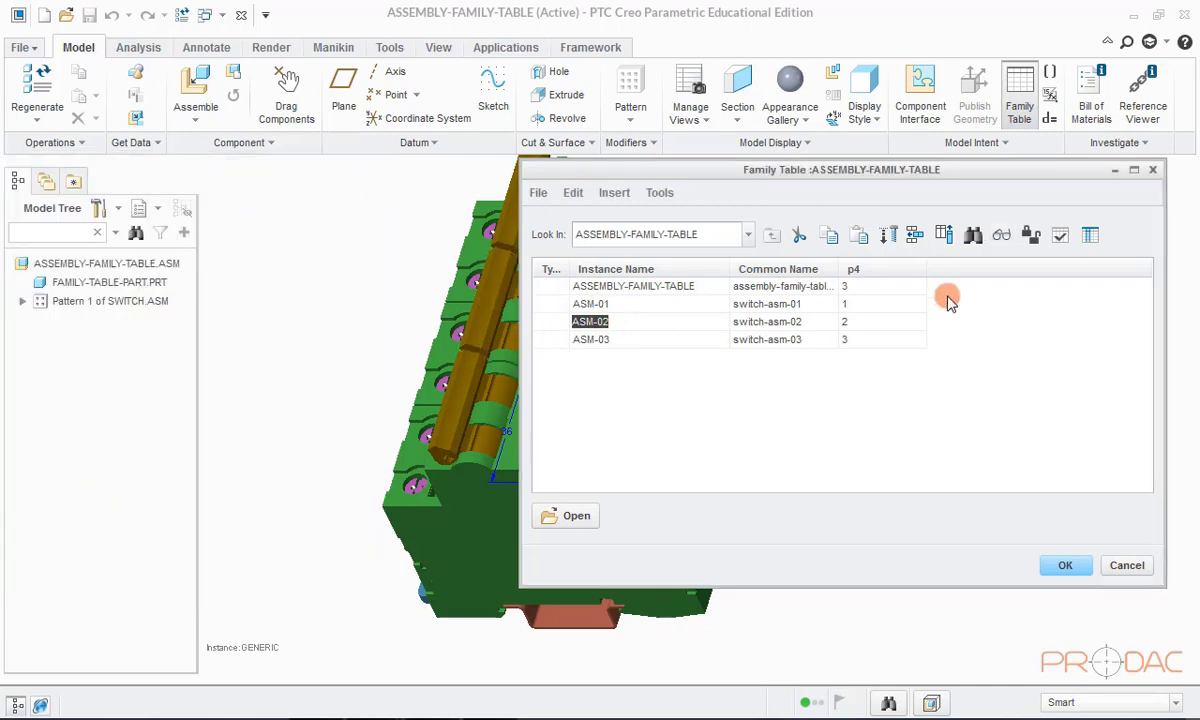
click(1001, 234)
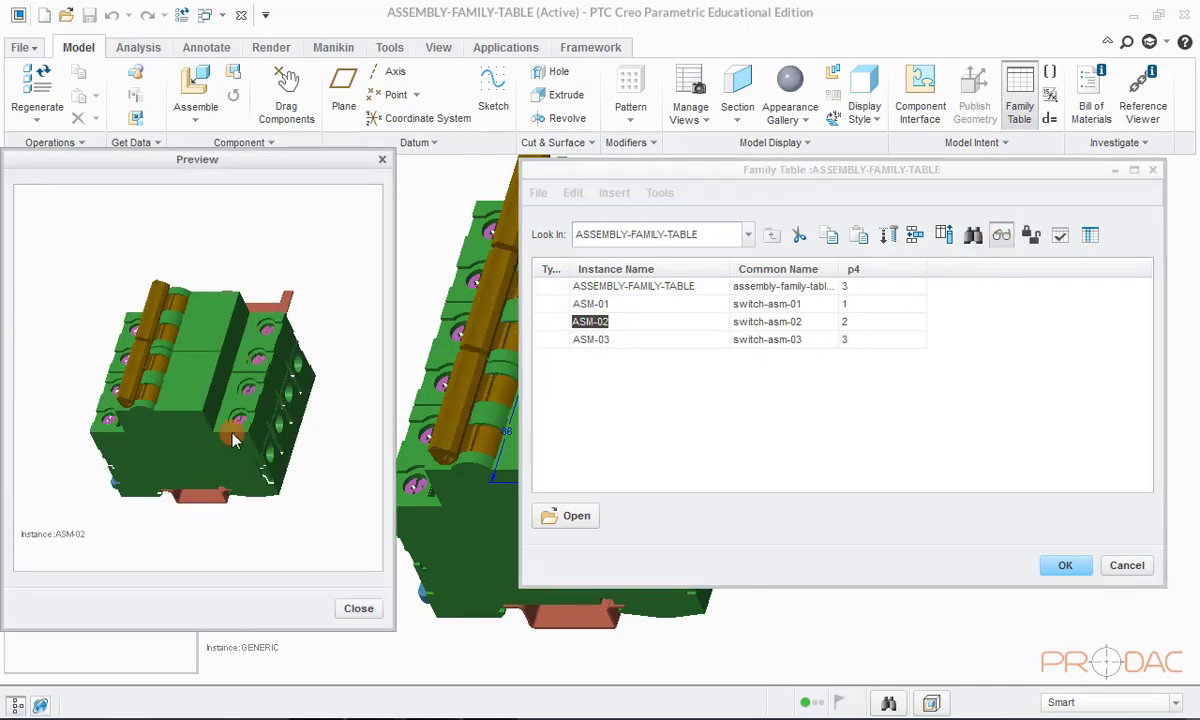
Step: Preview the ASM-03 instance from the family table
click(358, 608)
click(590, 339)
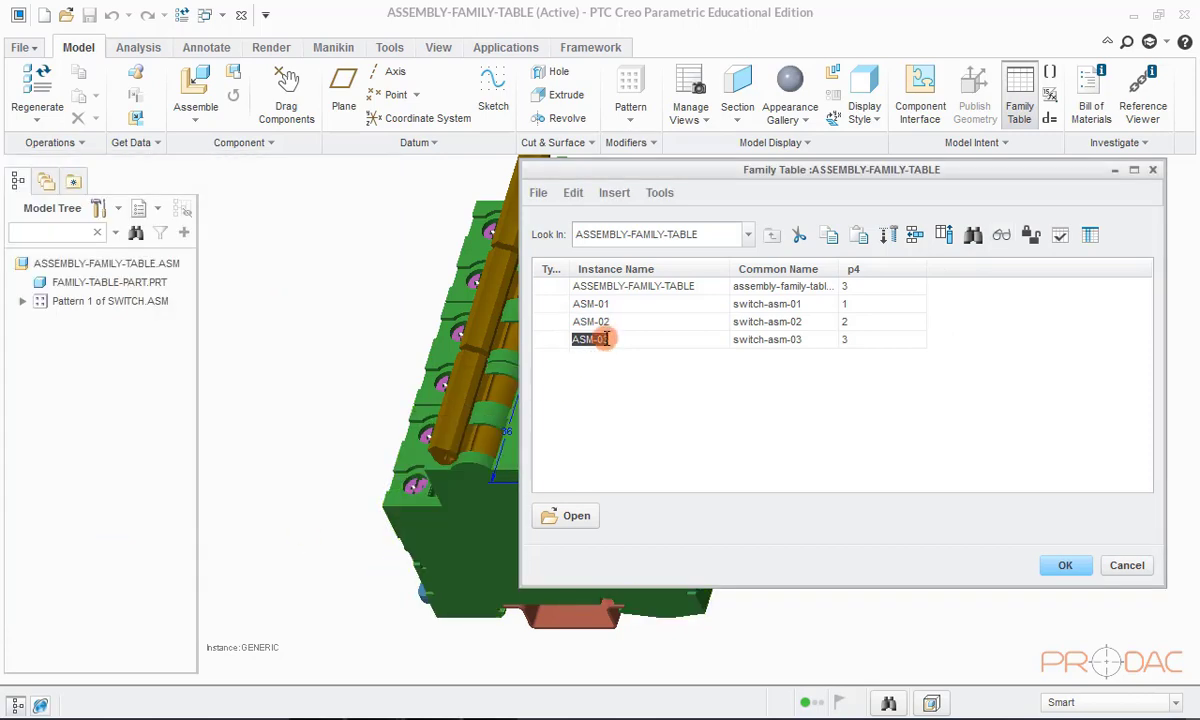
click(1001, 234)
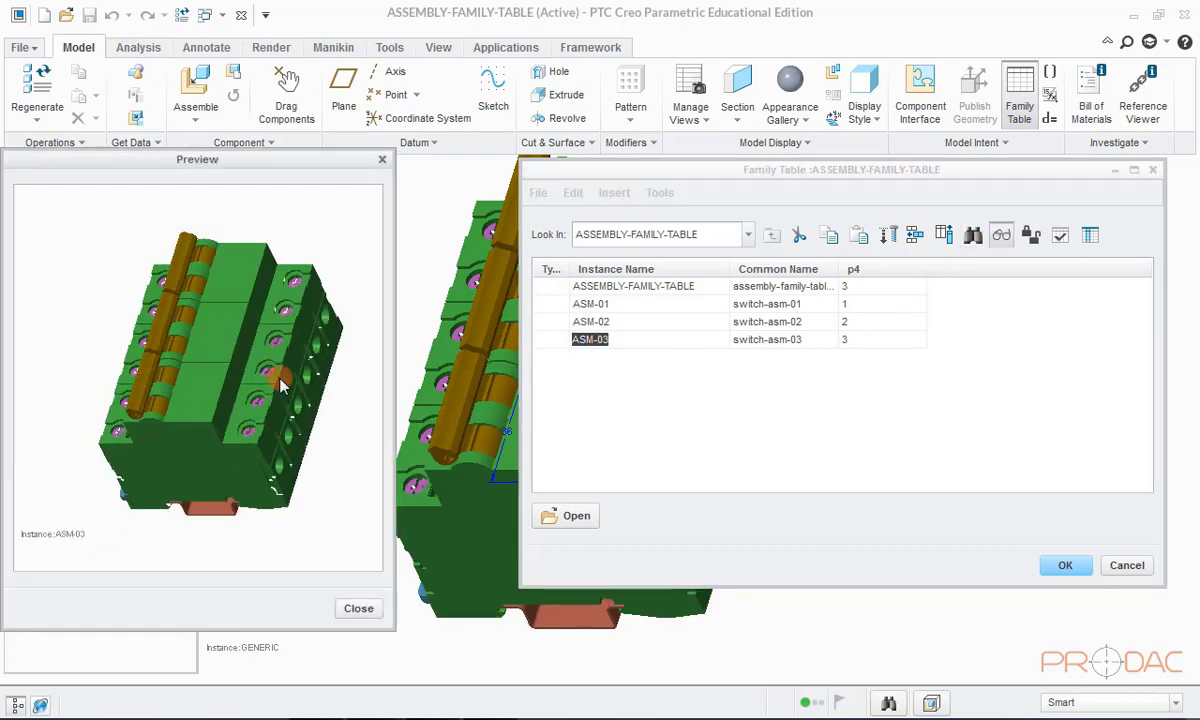
click(381, 159)
click(630, 360)
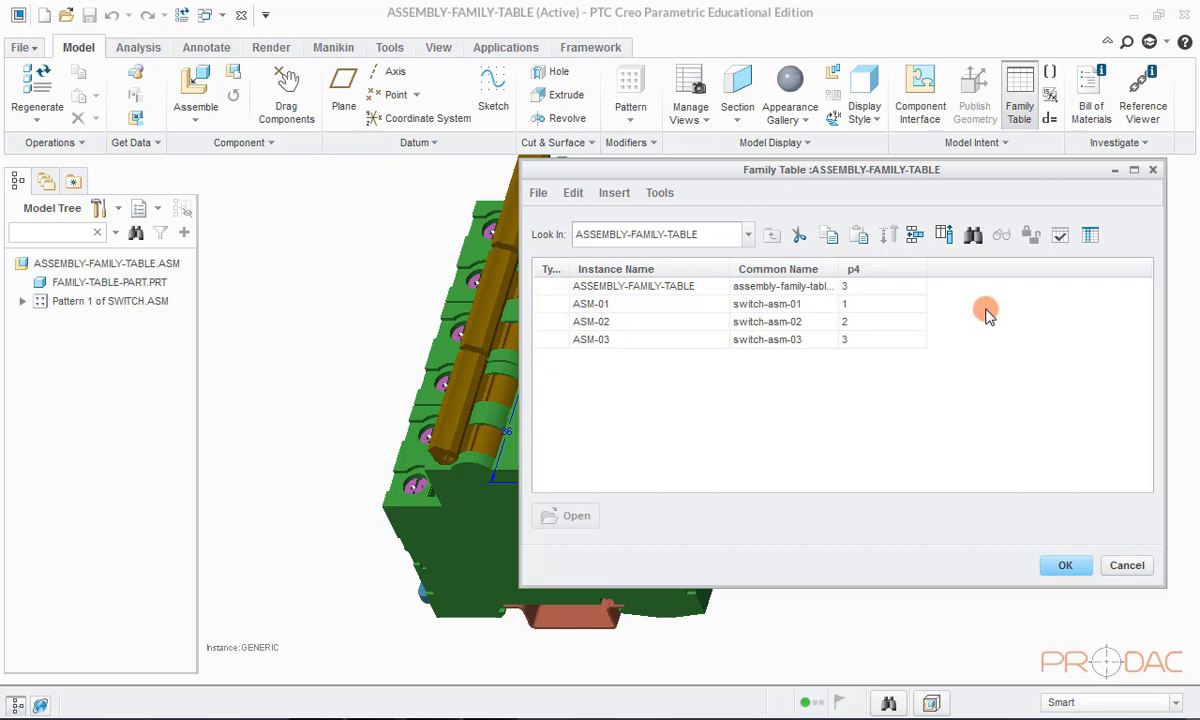
Step: Add the FAMILY-TABLE-PART component as a column in the assembly's family table
click(944, 236)
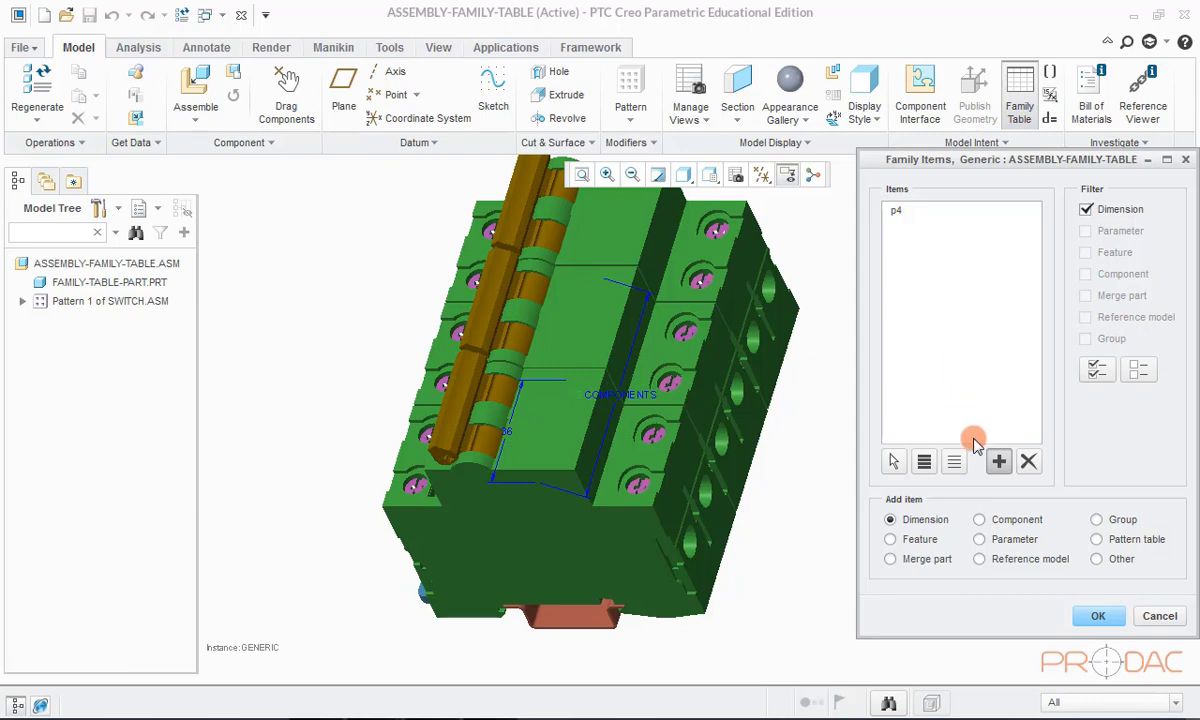
click(981, 520)
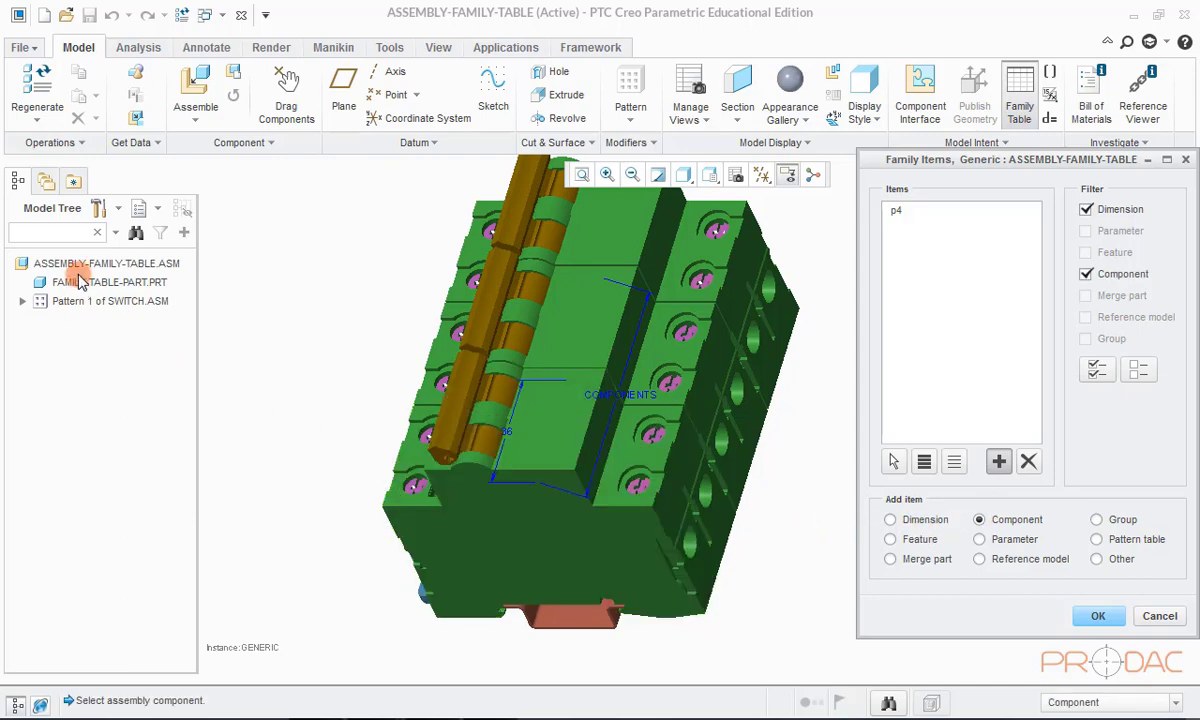
click(108, 283)
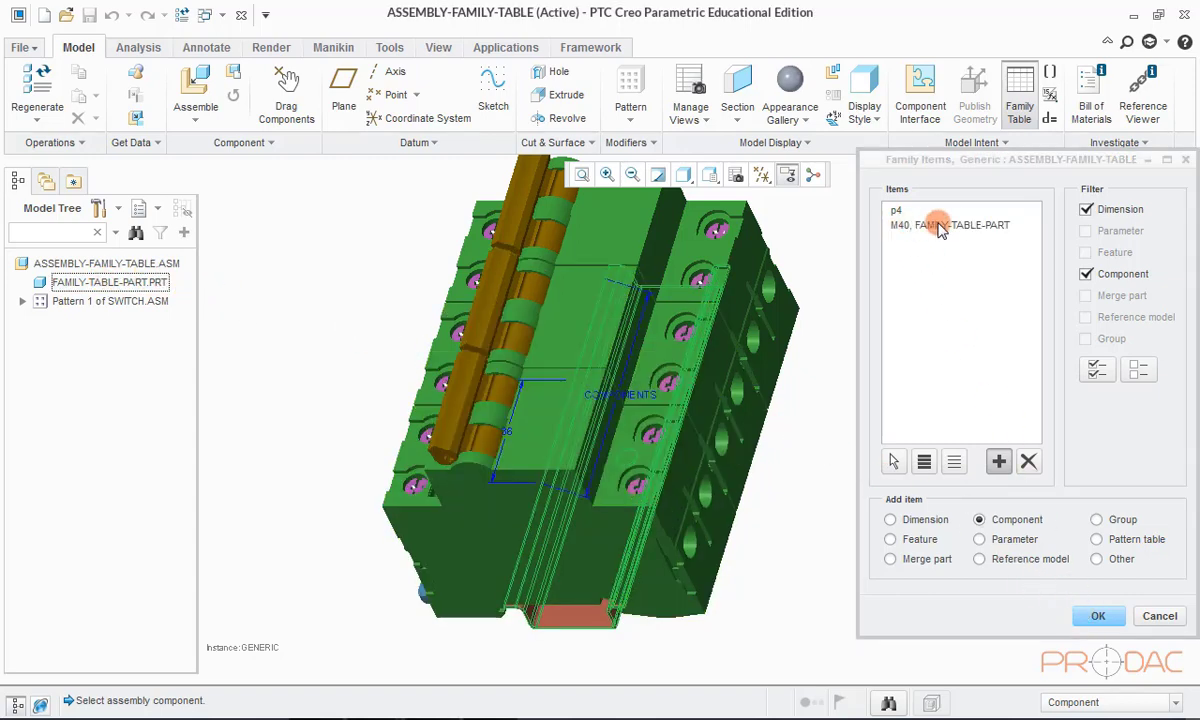
click(1092, 616)
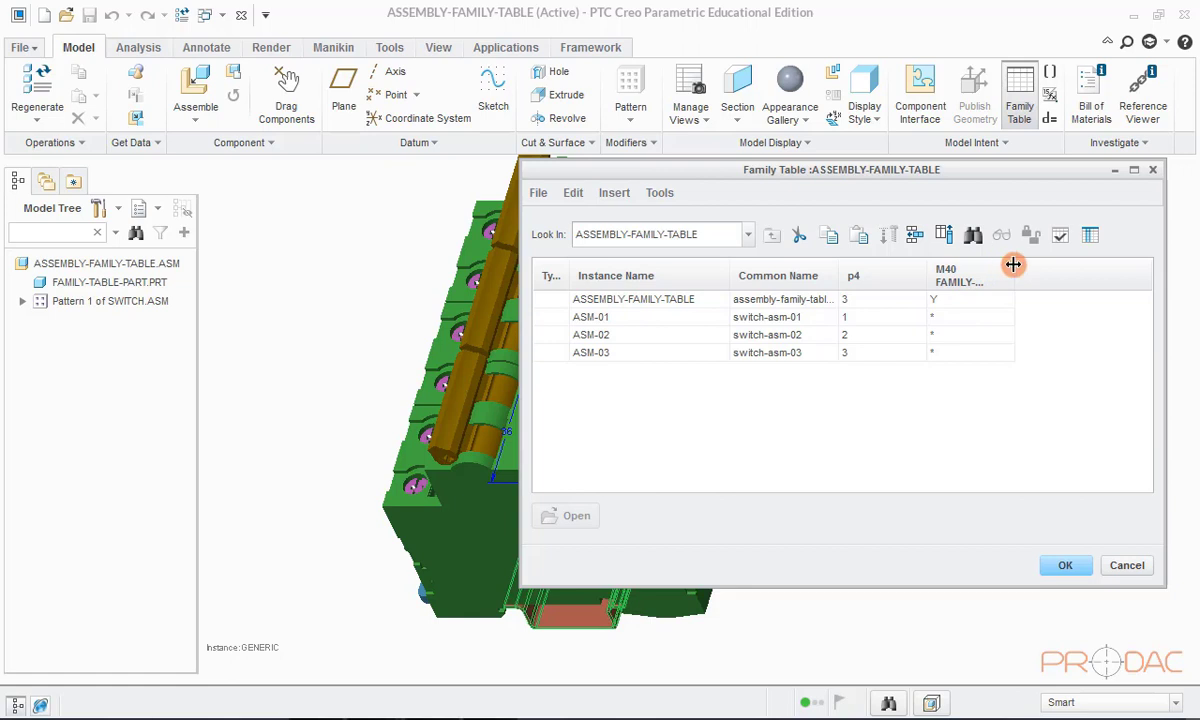
Step: Set the FAMILY-TABLE-PART column to 01 for ASM-01, 02 for ASM-02 and 03 for ASM-03, widening the column
drag(1013, 264, 1064, 267)
click(946, 318)
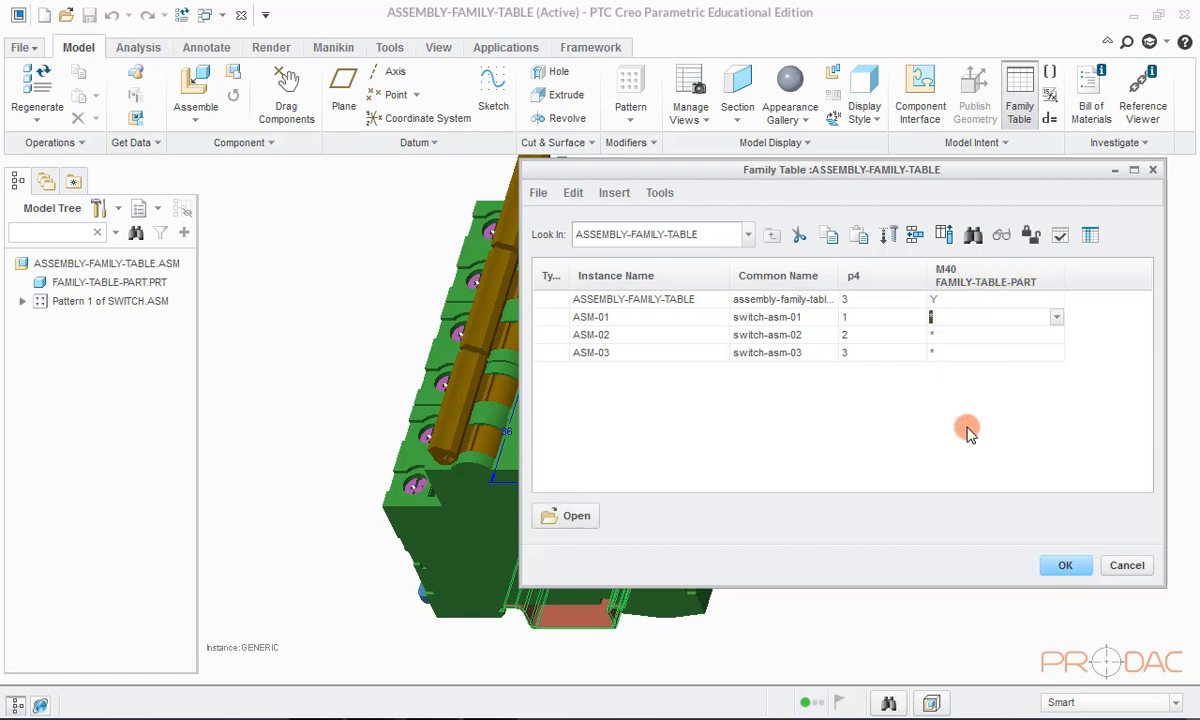
click(983, 336)
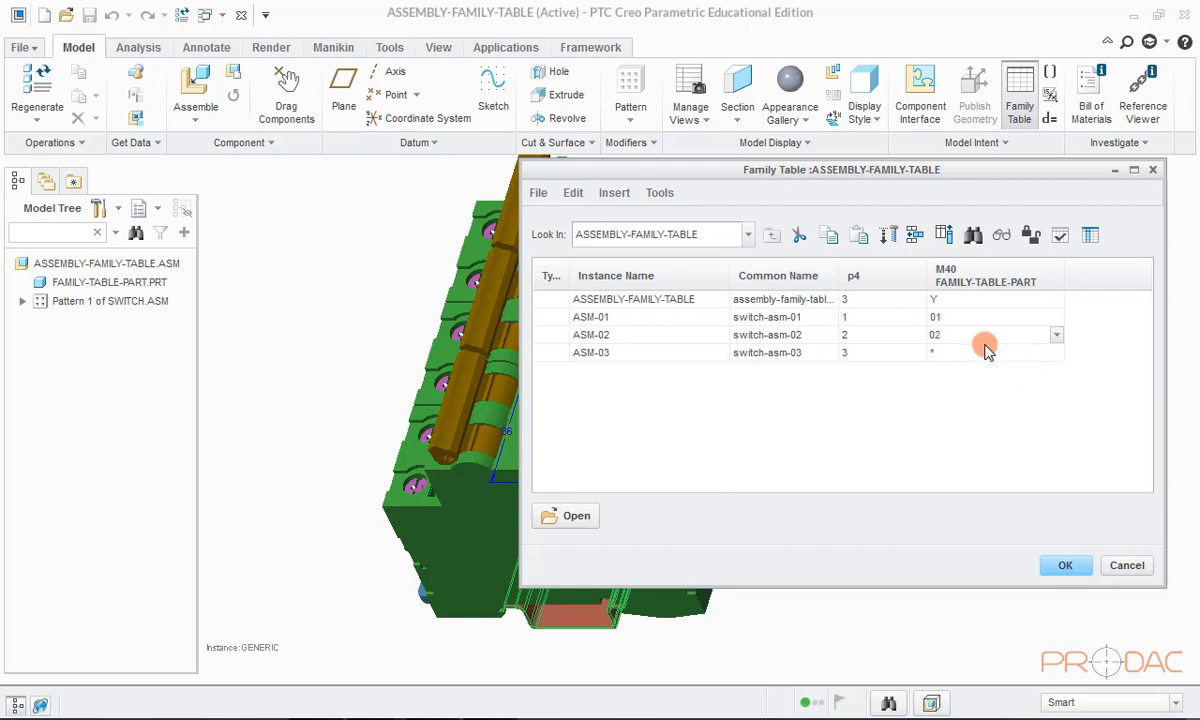
click(982, 353)
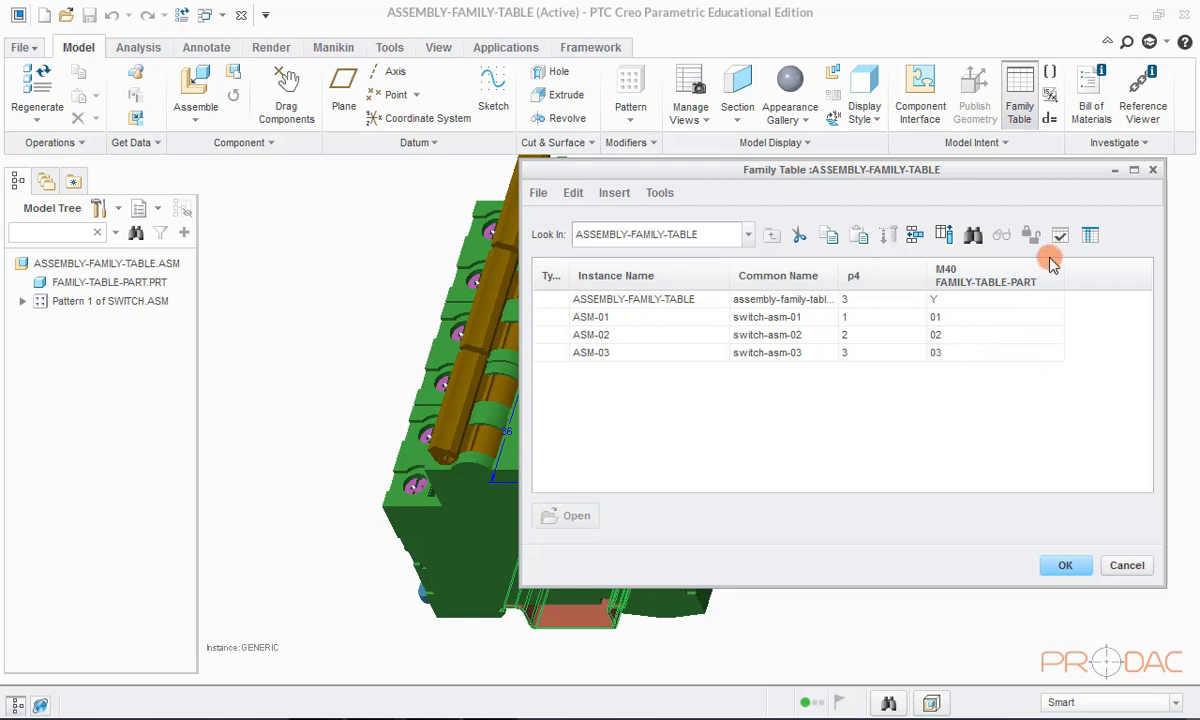
Step: Verify all three instances of the family table with the new component column
click(1060, 235)
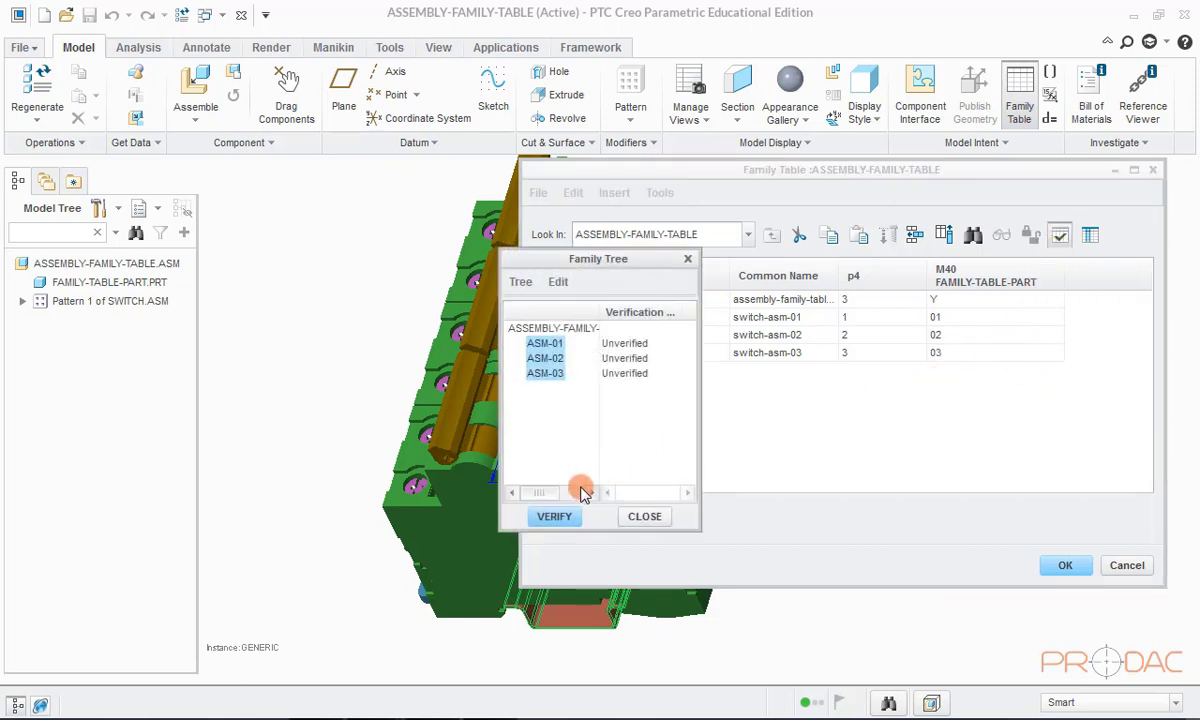
click(557, 516)
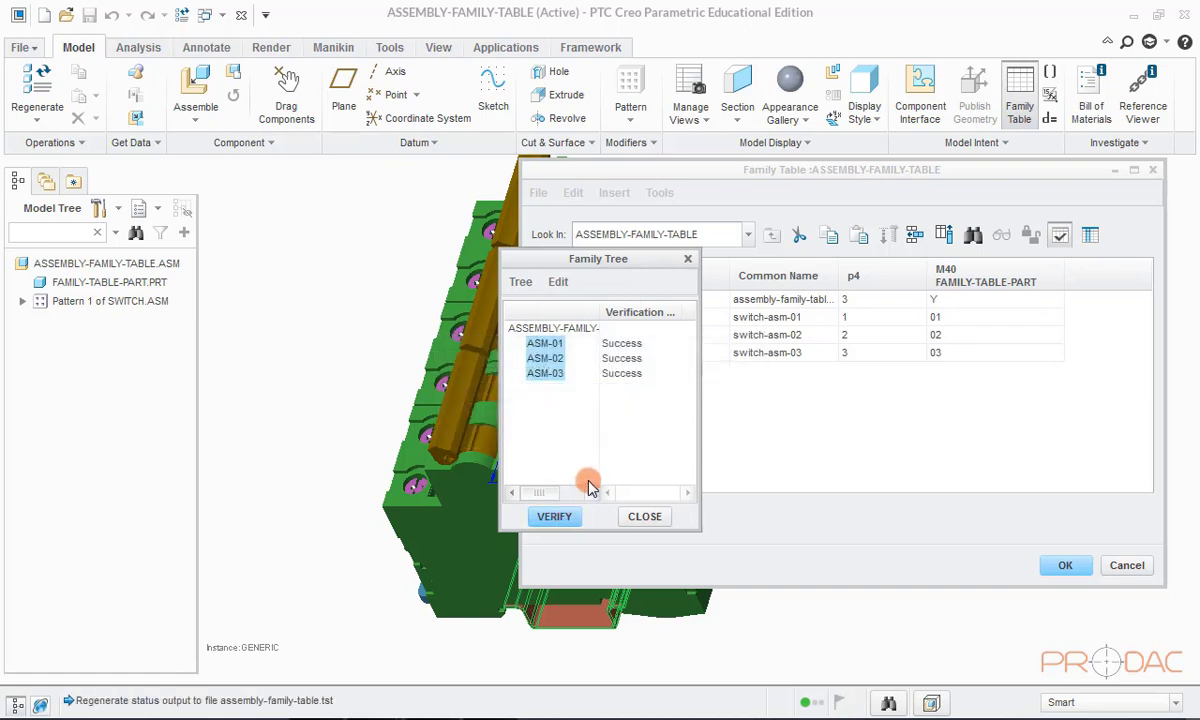
click(647, 520)
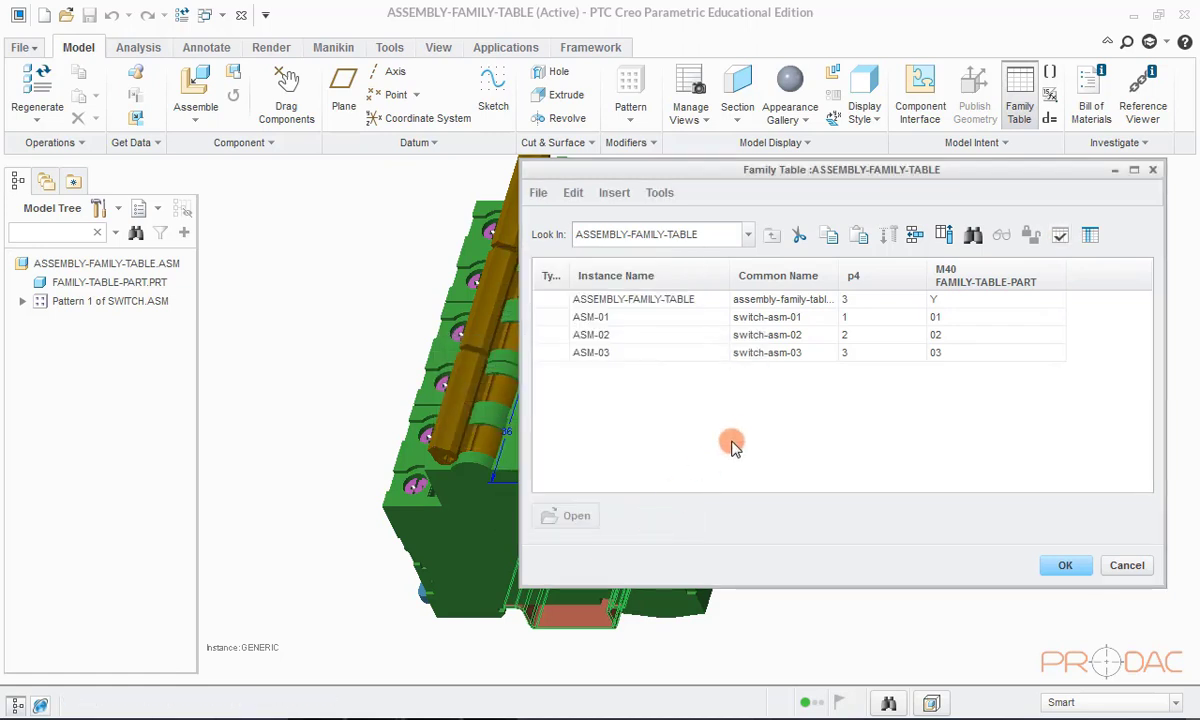
Step: Preview the ASM-01 instance and examine its channel length from different angles
click(612, 320)
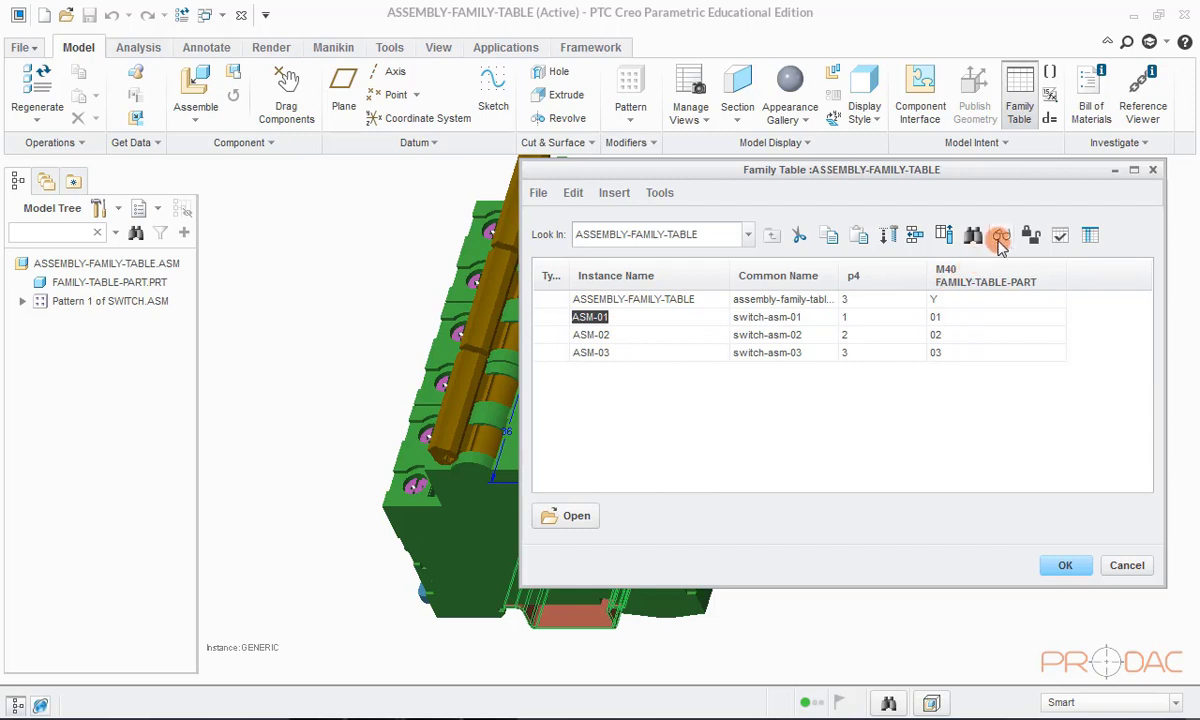
click(1001, 239)
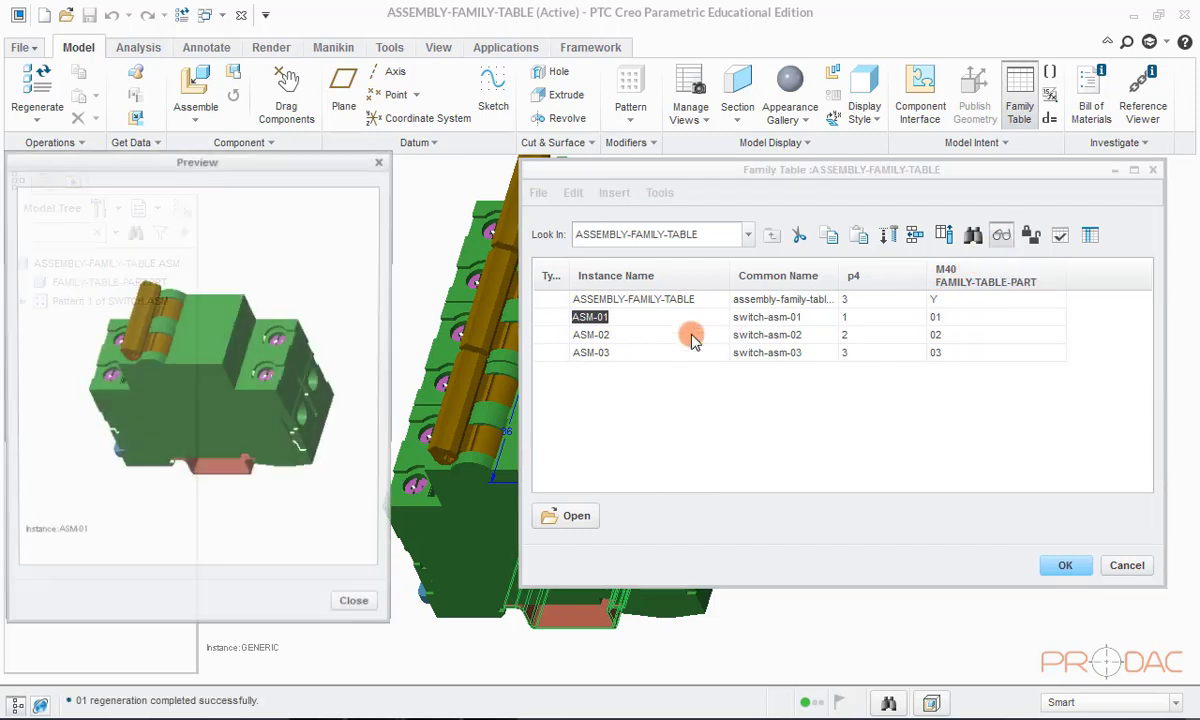
middle_drag(197, 335, 318, 343)
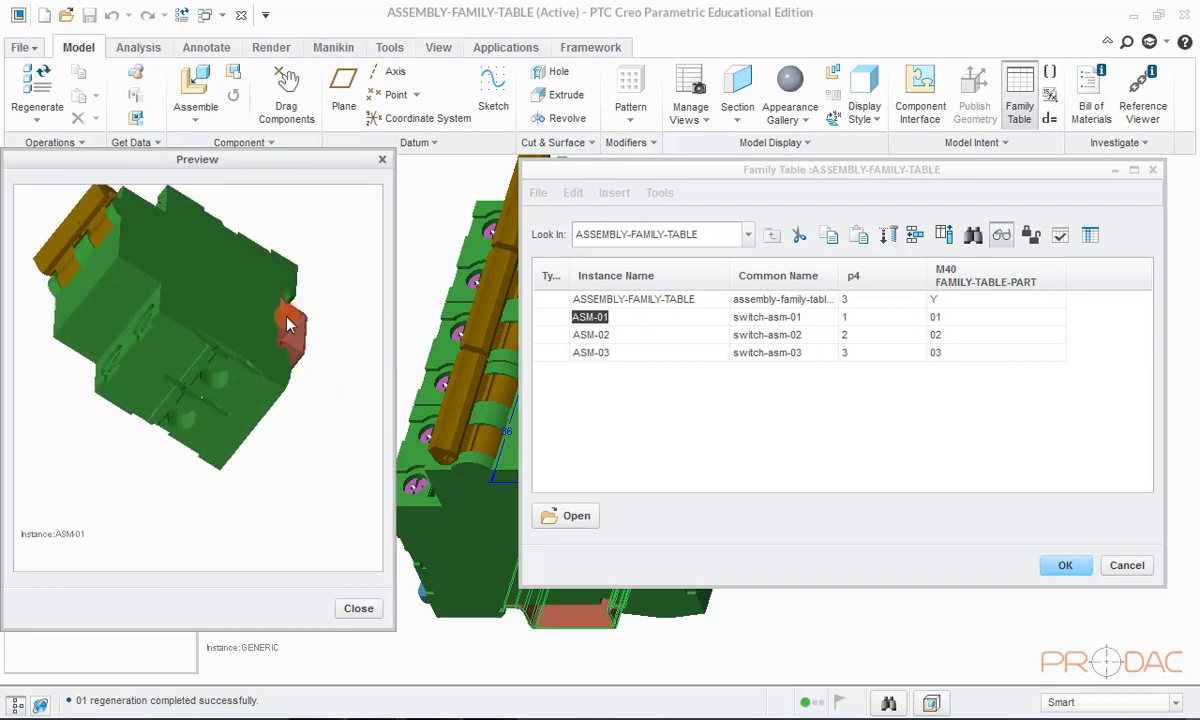
middle_drag(258, 378, 296, 373)
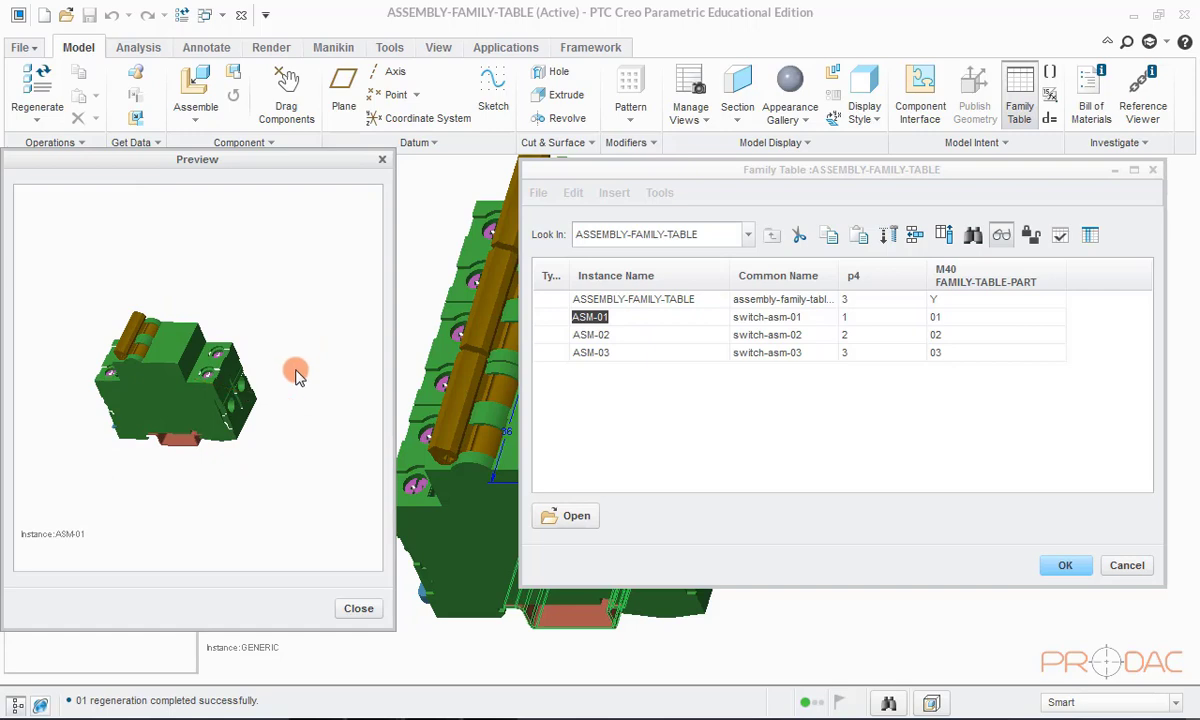
click(380, 162)
Step: Preview the ASM-02 and ASM-03 instances to examine their channel lengths
click(590, 335)
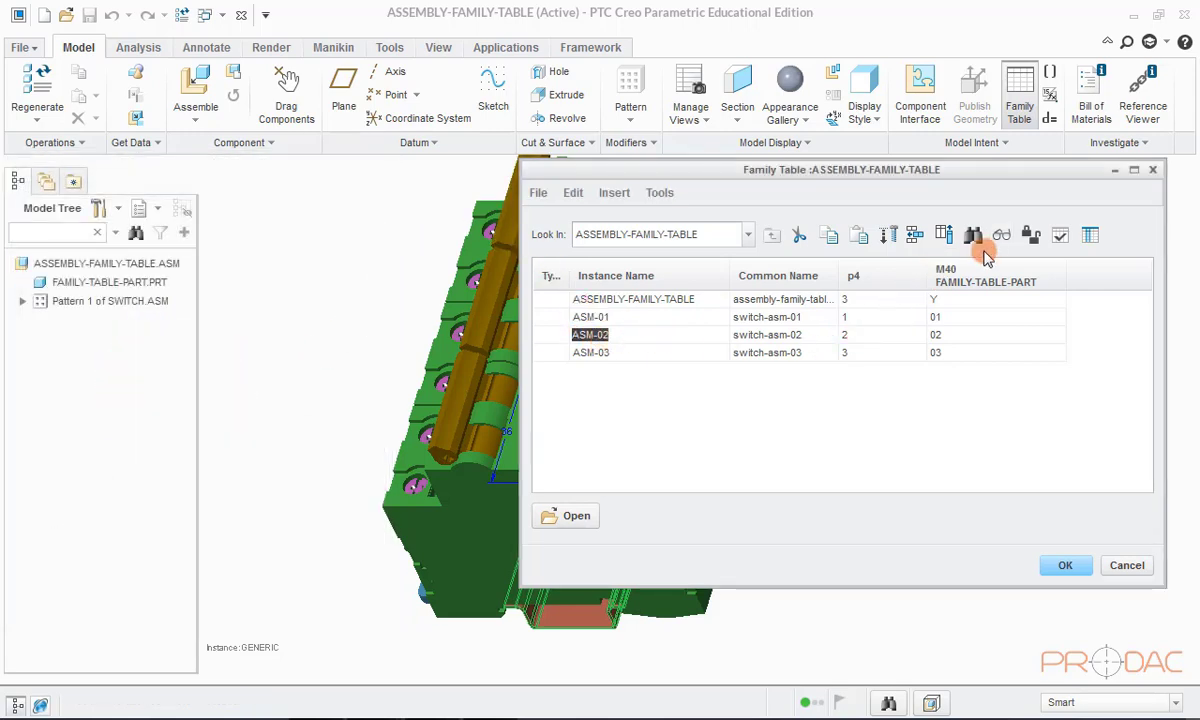
click(1001, 238)
mouse_move(212, 345)
middle_down()
mouse_move(216, 335)
mouse_move(215, 378)
mouse_move(254, 300)
mouse_move(222, 250)
mouse_move(225, 350)
middle_up()
click(358, 609)
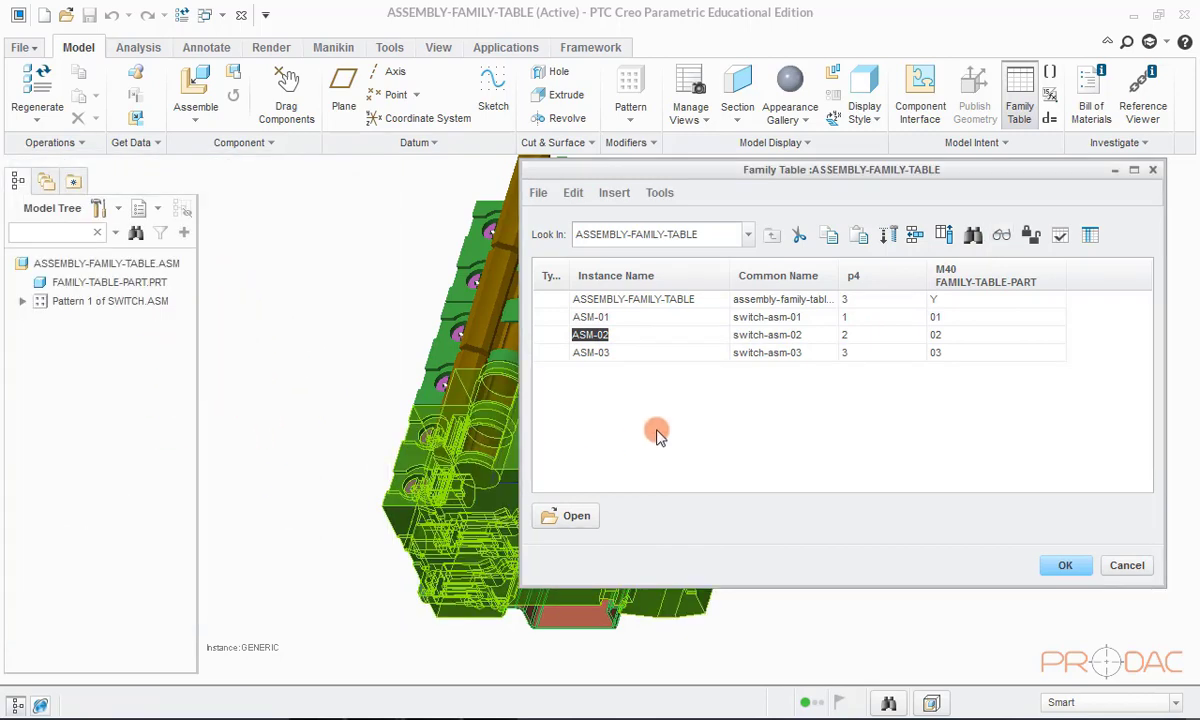
click(630, 352)
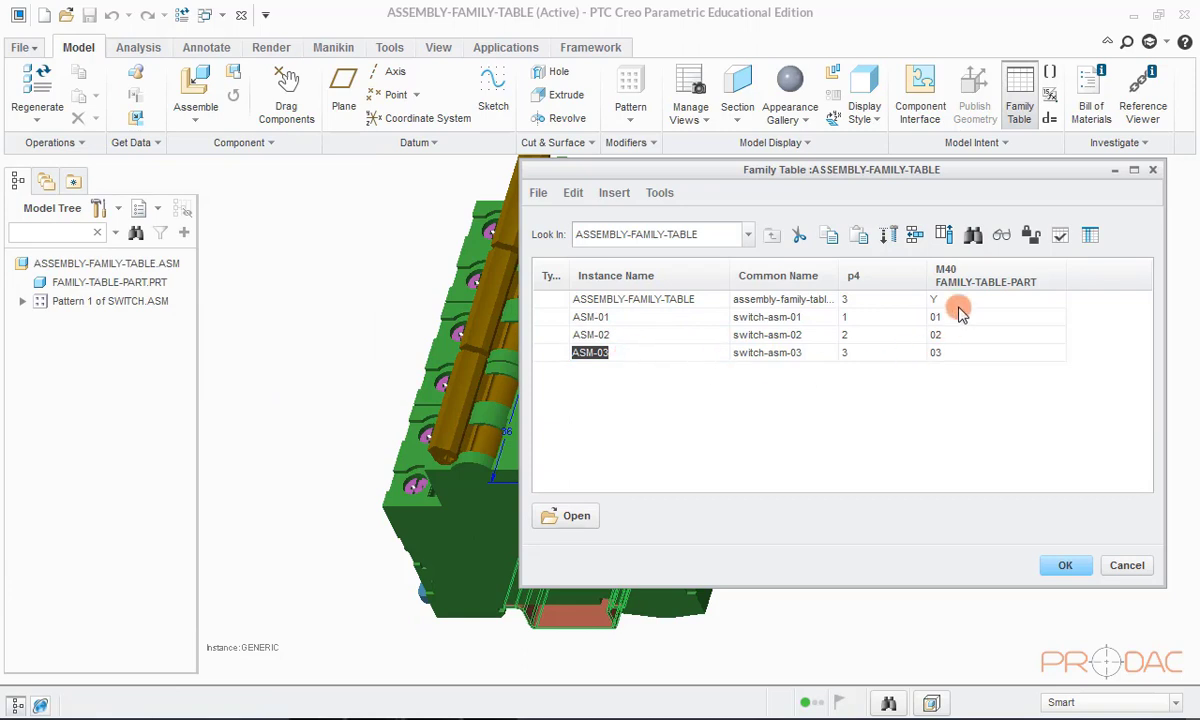
click(1001, 234)
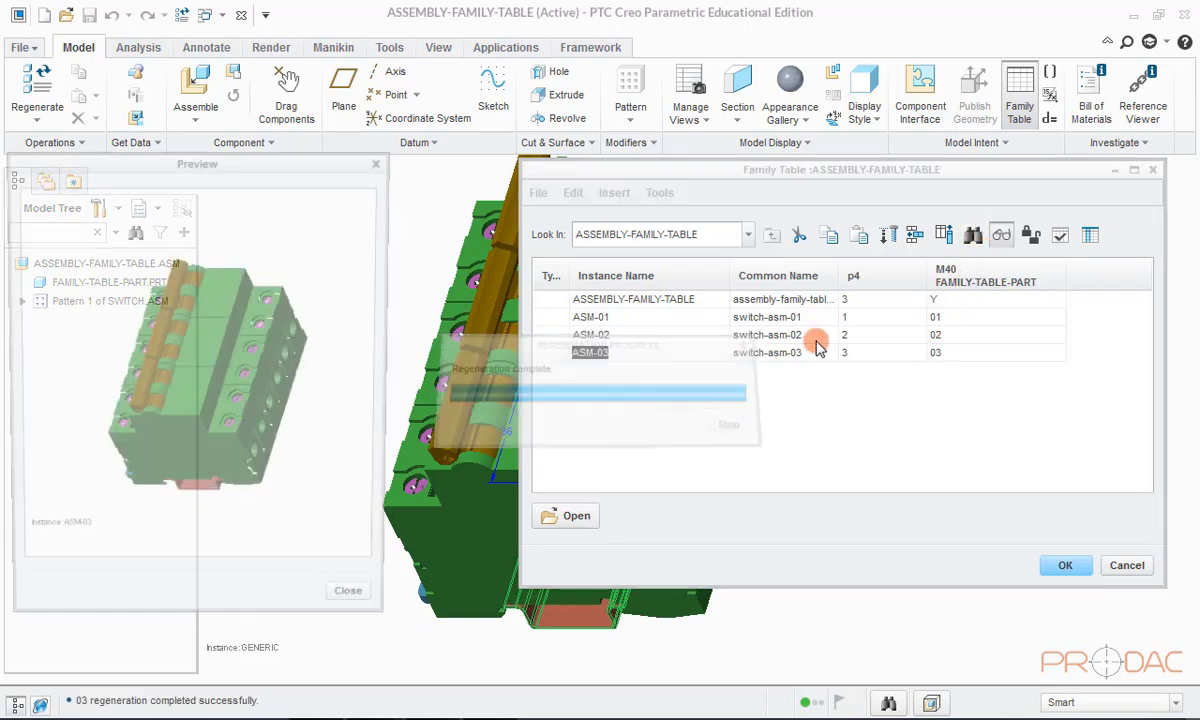
click(358, 608)
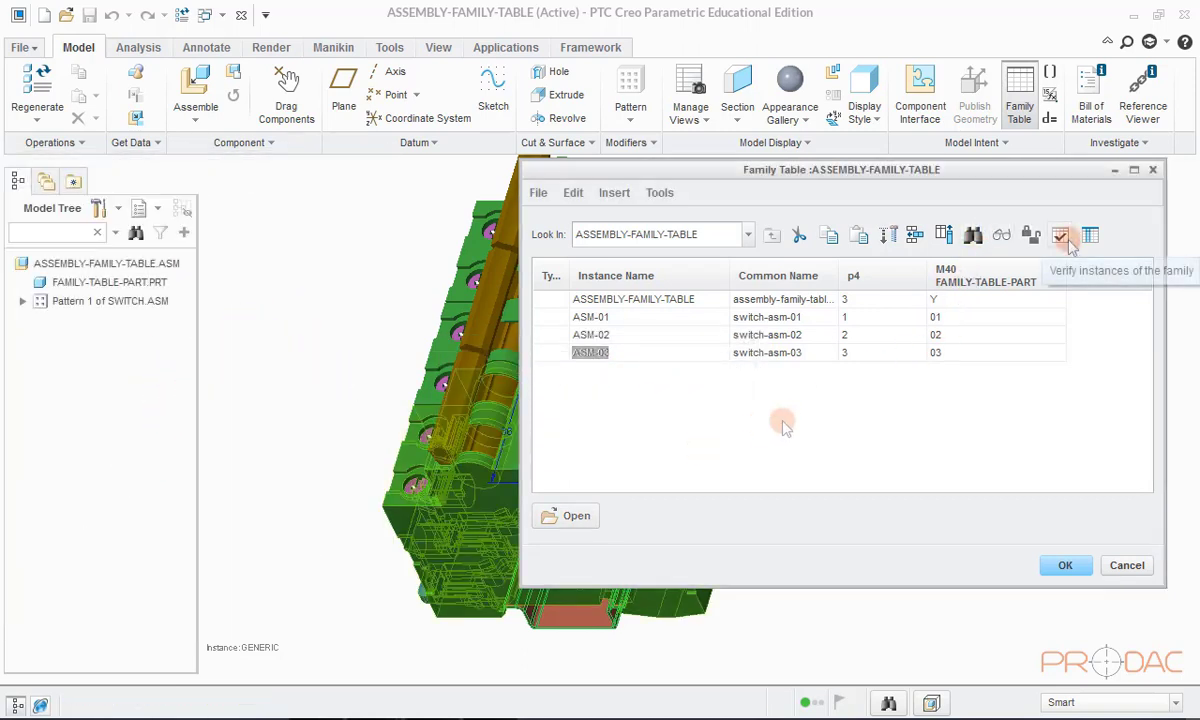
Step: Review the verification status of the instances and accept the family table
click(1061, 235)
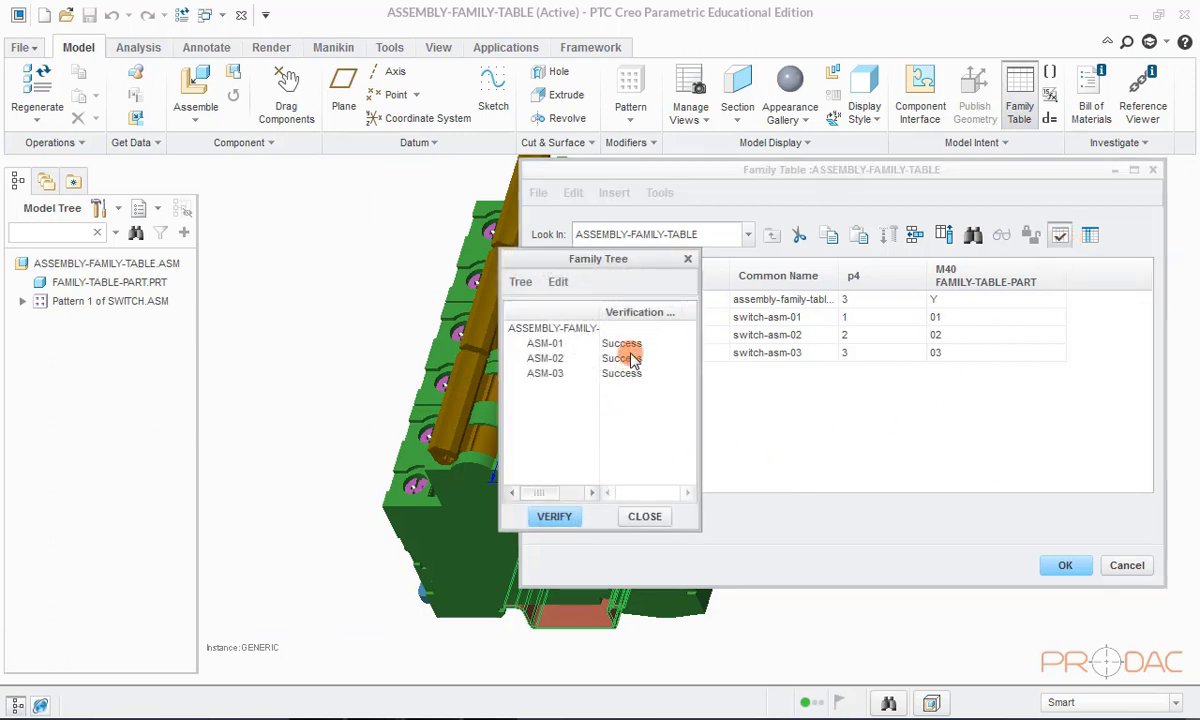
click(644, 515)
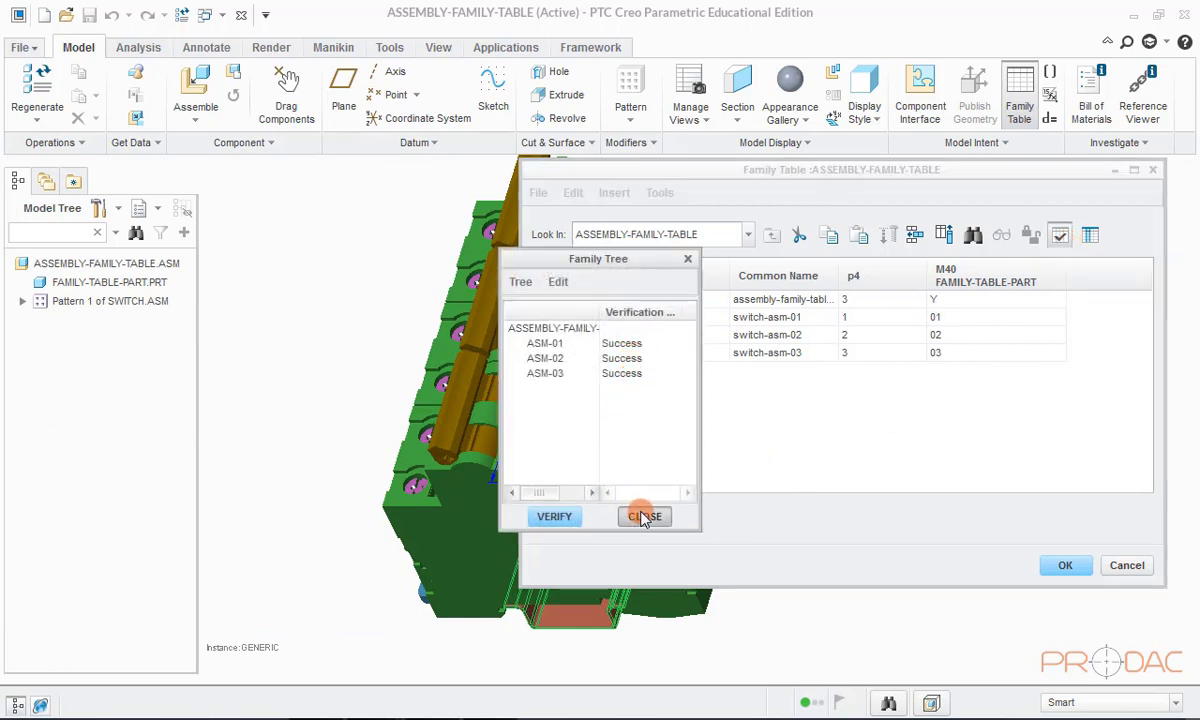
click(1065, 566)
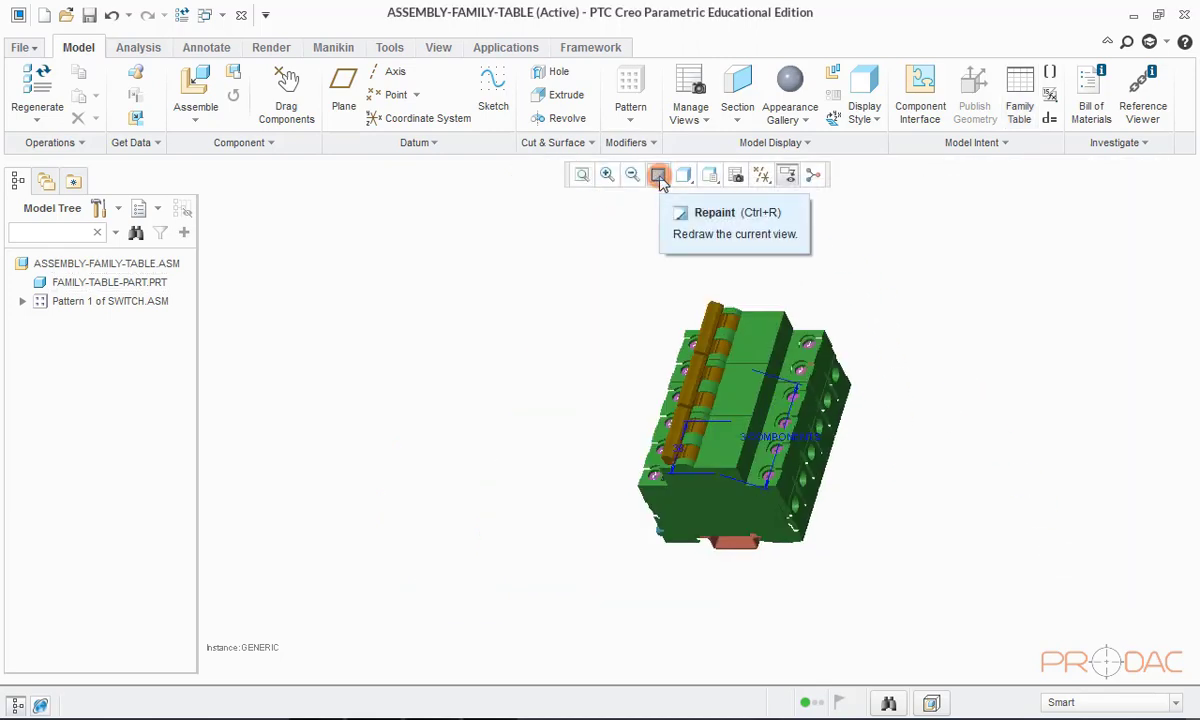
Step: Examine the generic assembly from another angle and restore its default orientation
key(ctrl+d)
mouse_move(783, 263)
middle_down()
mouse_move(785, 443)
mouse_move(912, 305)
middle_up()
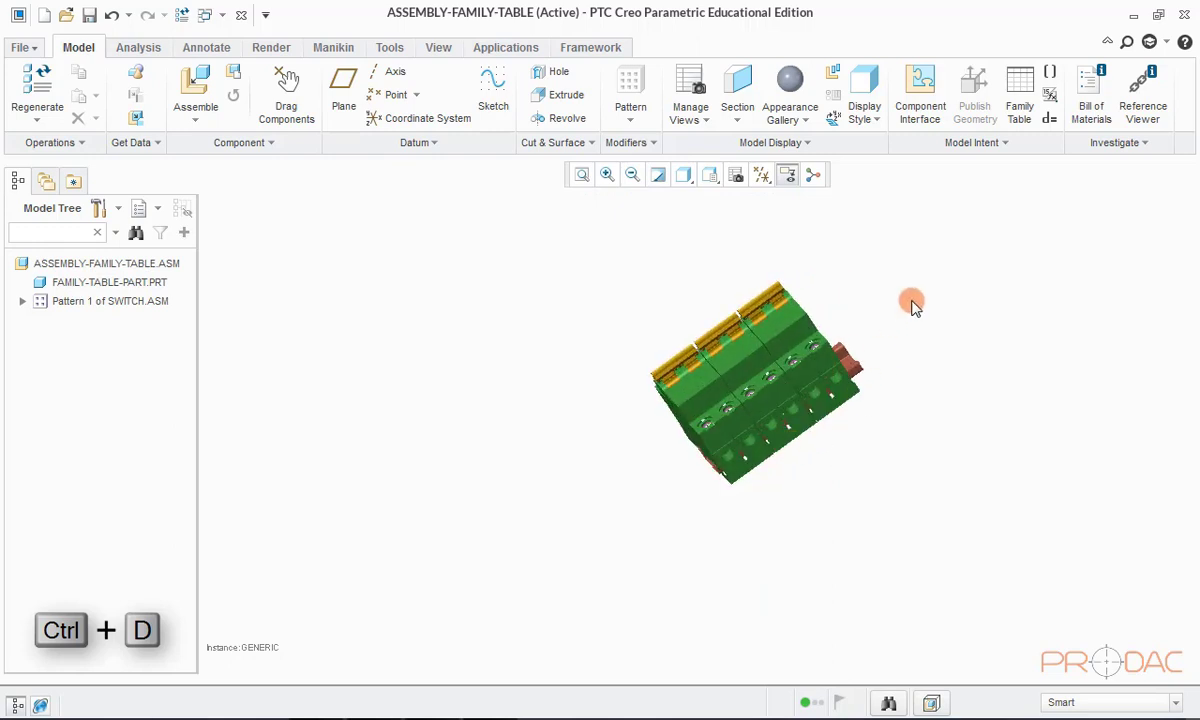
key(ctrl+d)
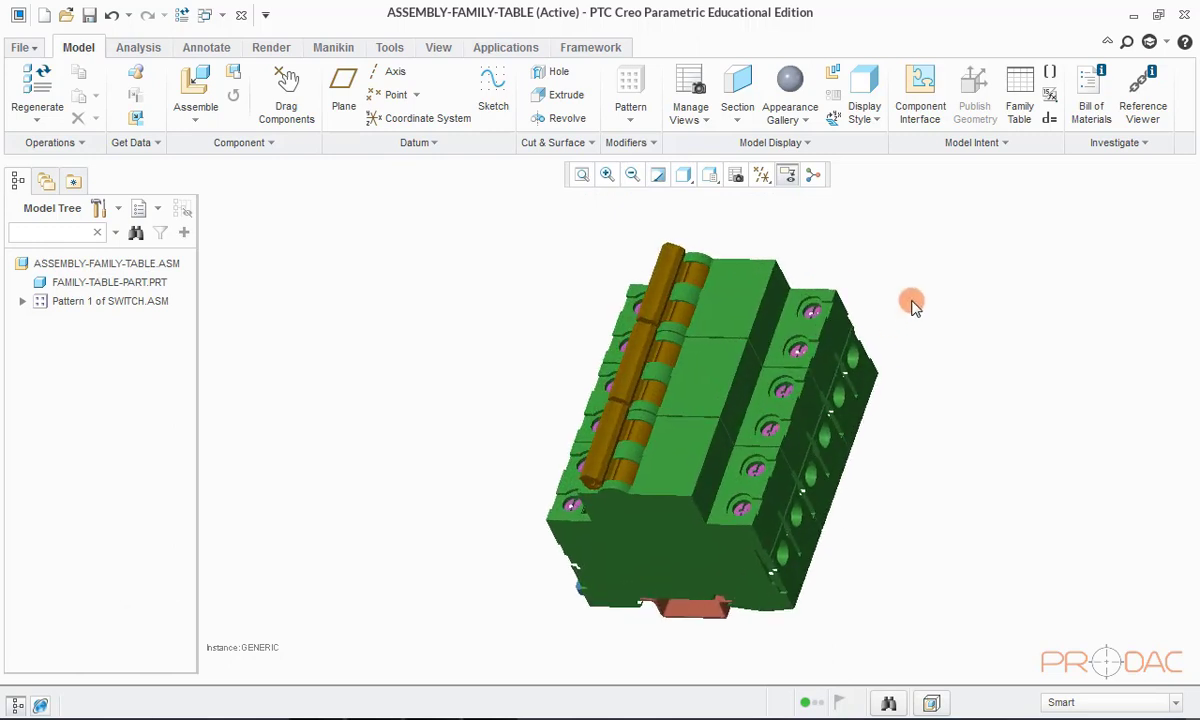